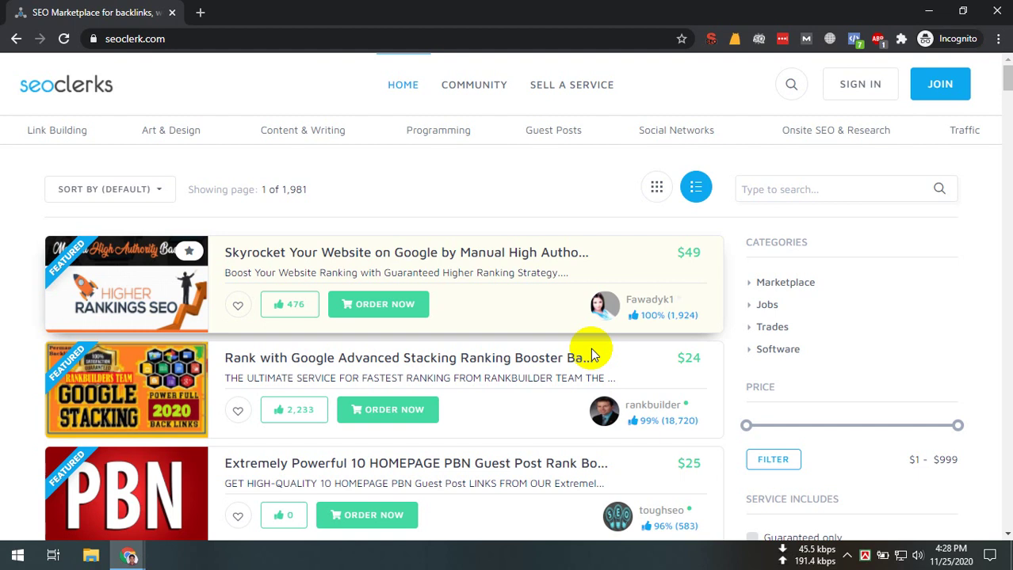
Scroll the homepage listings down to the footer with Clerks Network sites and payment methods
{"action": "scroll", "coordinate": [420, 519], "scroll_direction": "down", "scroll_amount": 15}
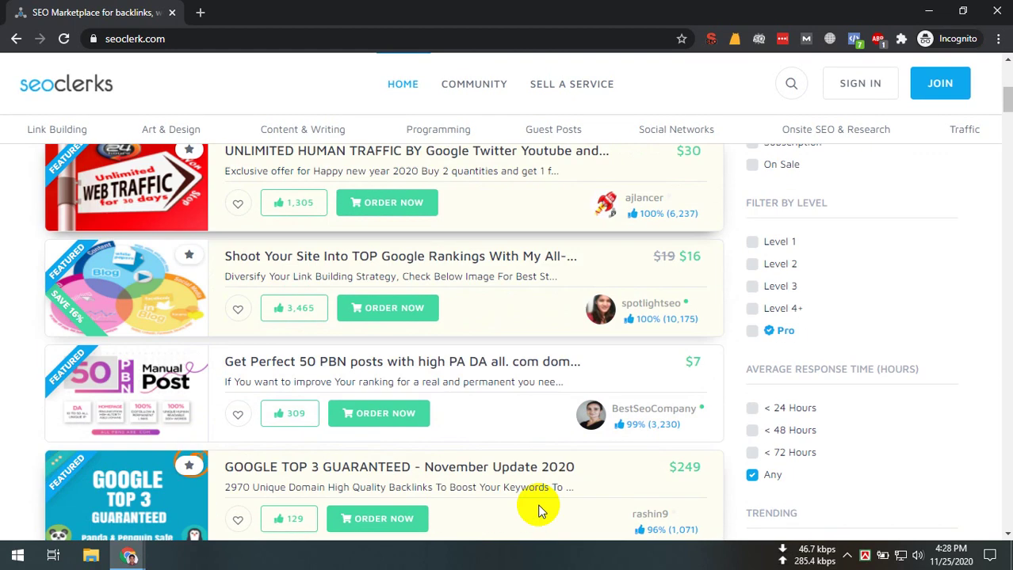
{"action": "scroll", "coordinate": [642, 537], "scroll_direction": "down", "scroll_amount": 15}
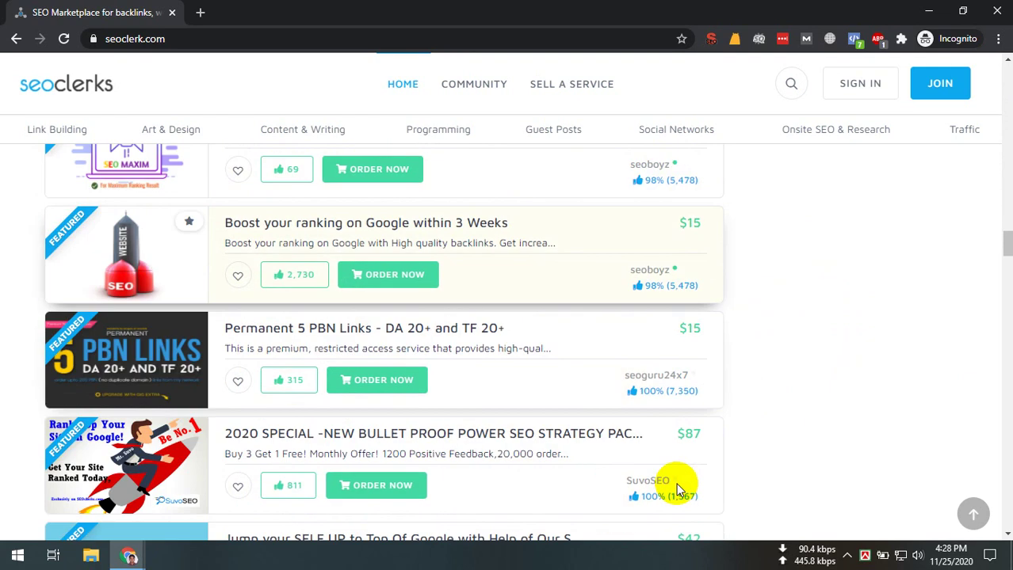
{"action": "left_click_drag", "start_coordinate": [1005, 277], "coordinate": [1002, 523]}
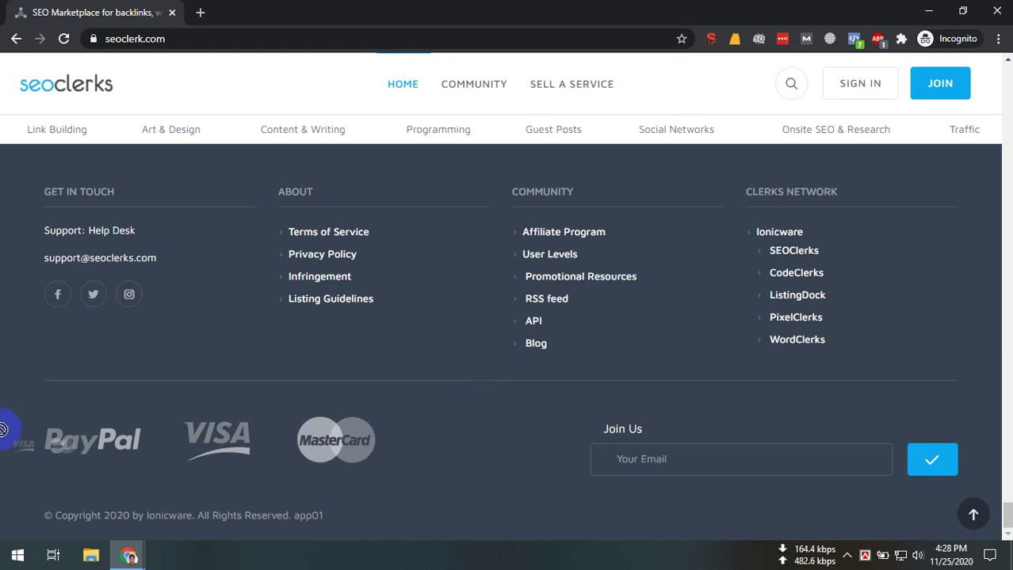
{"action": "left_click_drag", "start_coordinate": [5, 428], "coordinate": [458, 469]}
{"action": "left_click", "coordinate": [458, 466]}
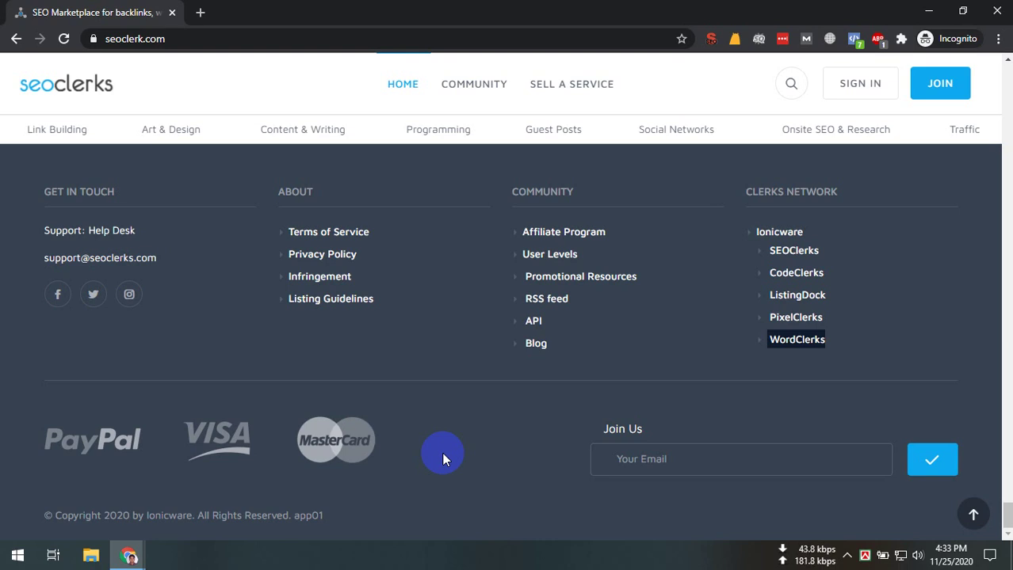
Scroll back up until the sort bar and categories panel show at the top
{"action": "scroll", "coordinate": [546, 321], "scroll_direction": "up", "scroll_amount": 20}
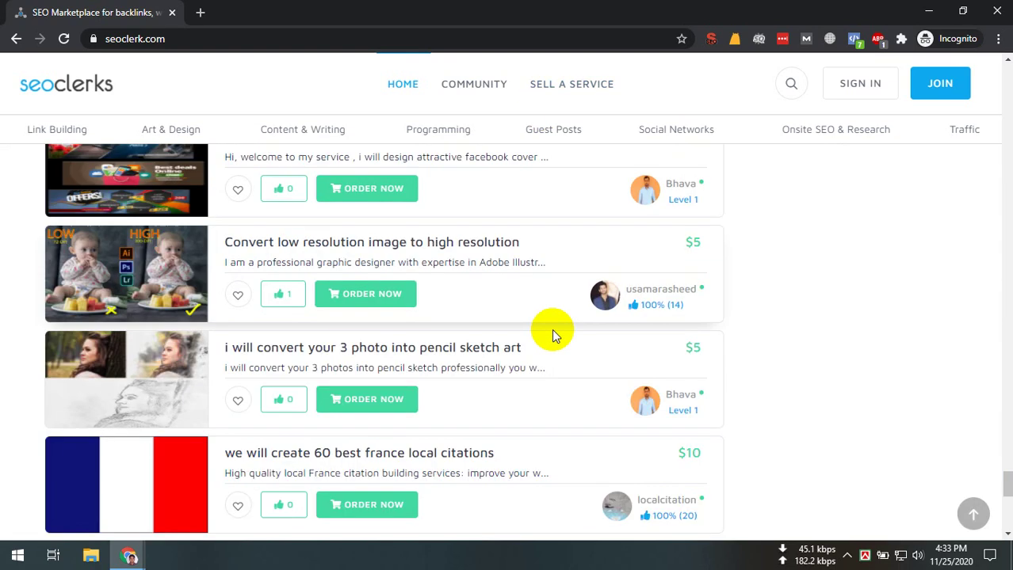
{"action": "scroll", "coordinate": [830, 299], "scroll_direction": "up", "scroll_amount": 10}
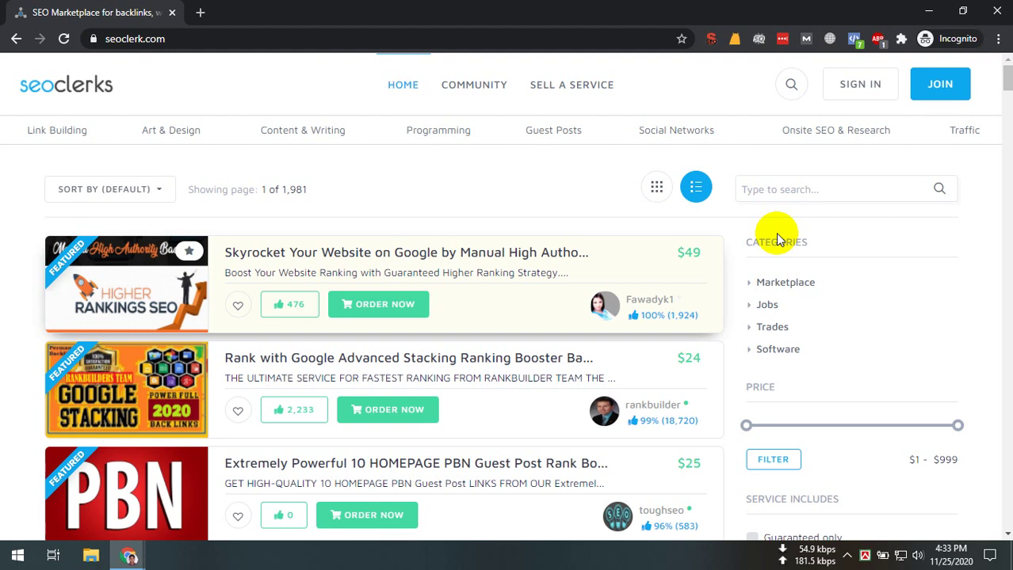
Open the JOIN sign-up form, then close it without registering
{"action": "left_click", "coordinate": [933, 99]}
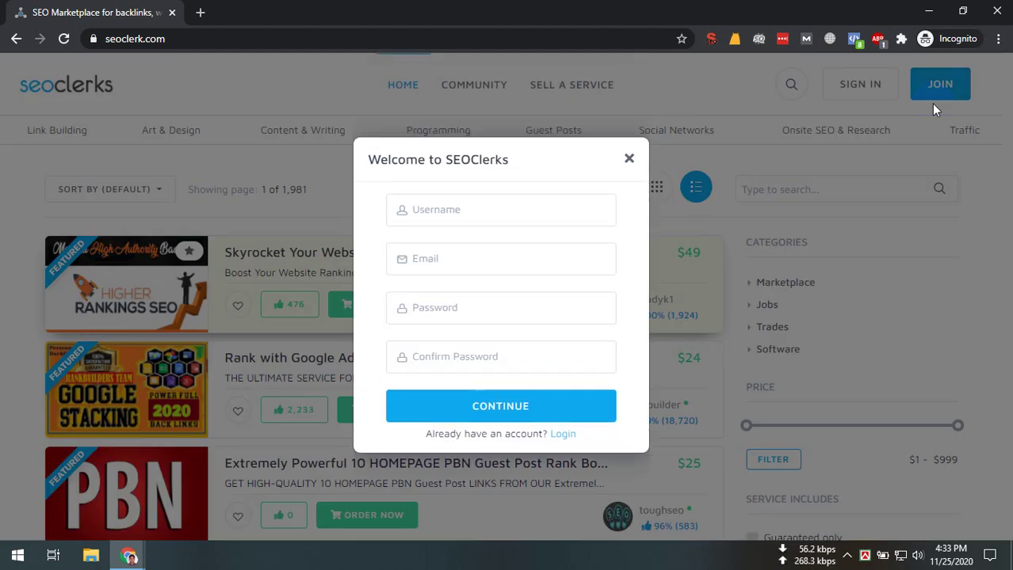
{"action": "left_click", "coordinate": [447, 217]}
{"action": "left_click", "coordinate": [448, 260]}
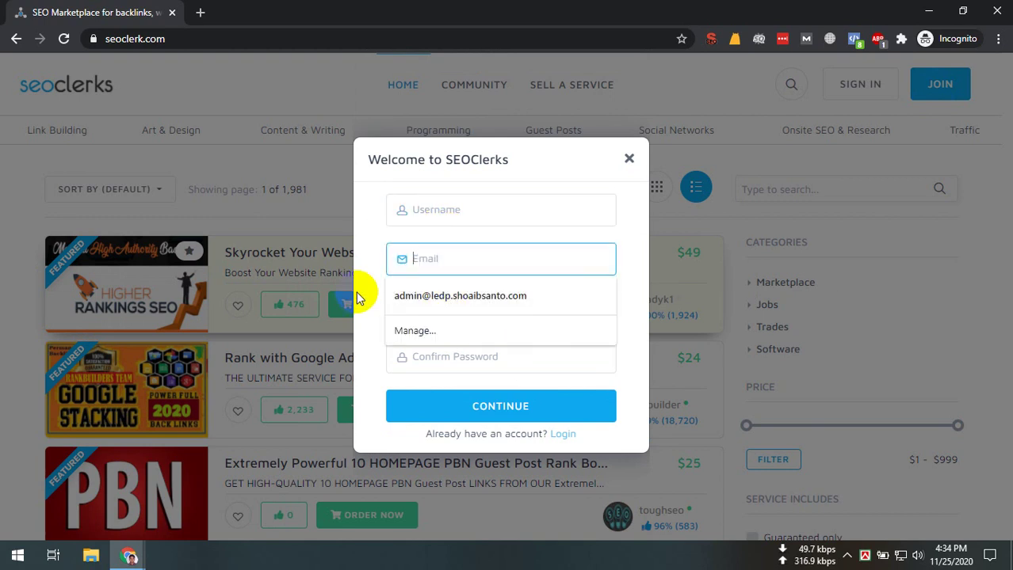
{"action": "left_click", "coordinate": [623, 422]}
{"action": "left_click", "coordinate": [629, 158]}
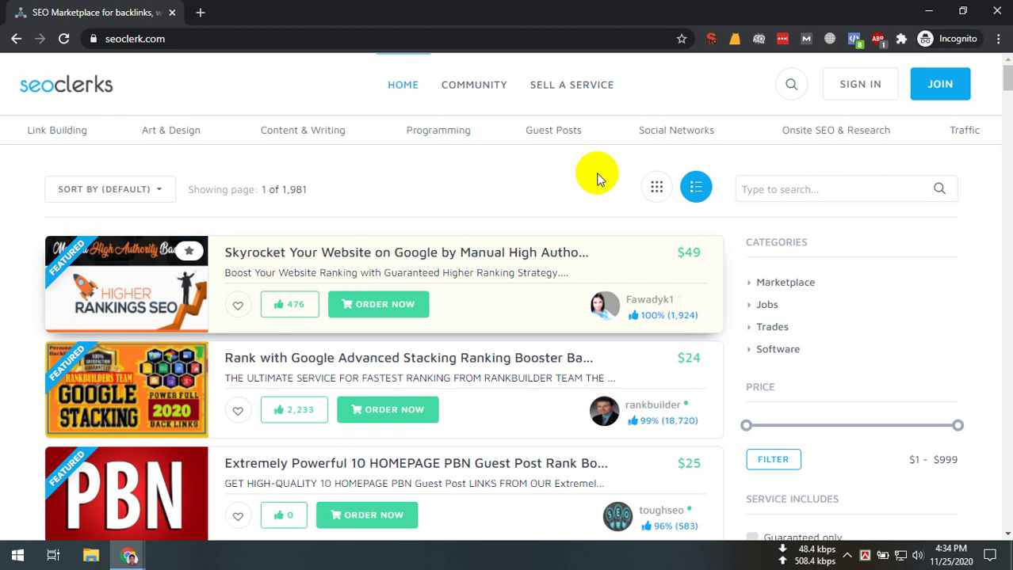
Enter the account e-mail and password in the sign-in form and start the reCAPTCHA check
{"action": "left_click", "coordinate": [878, 95]}
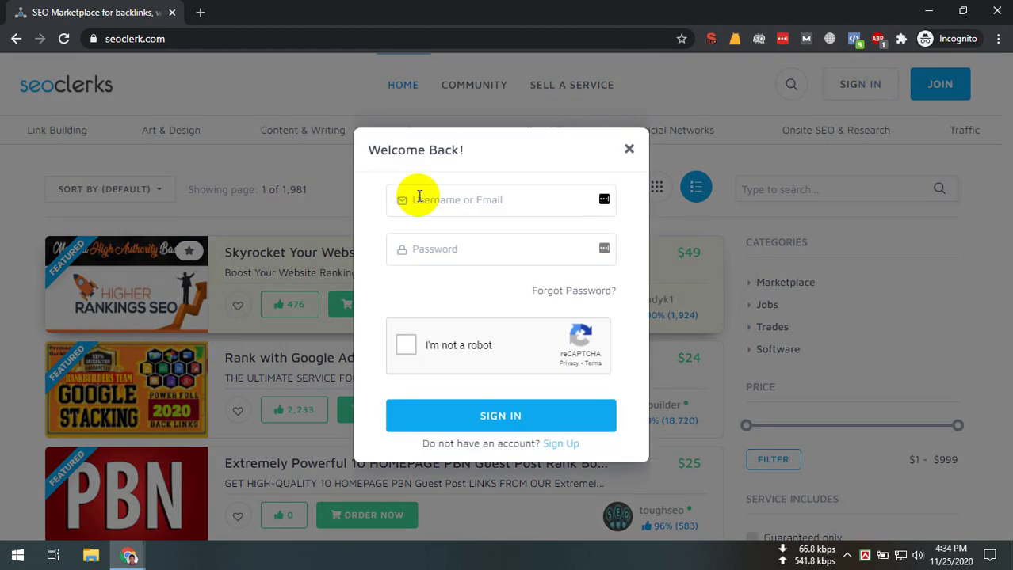
{"action": "left_click", "coordinate": [420, 199]}
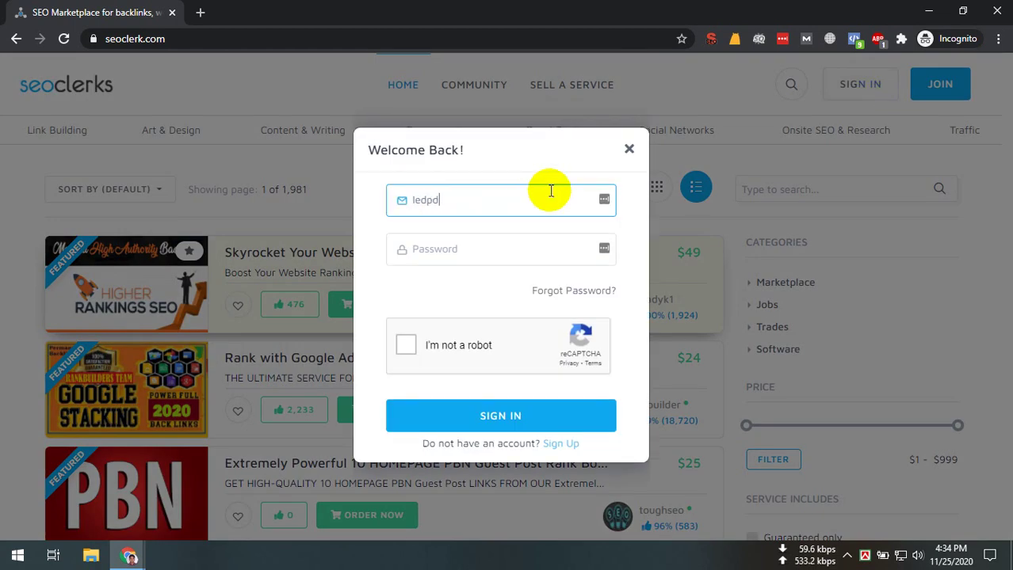
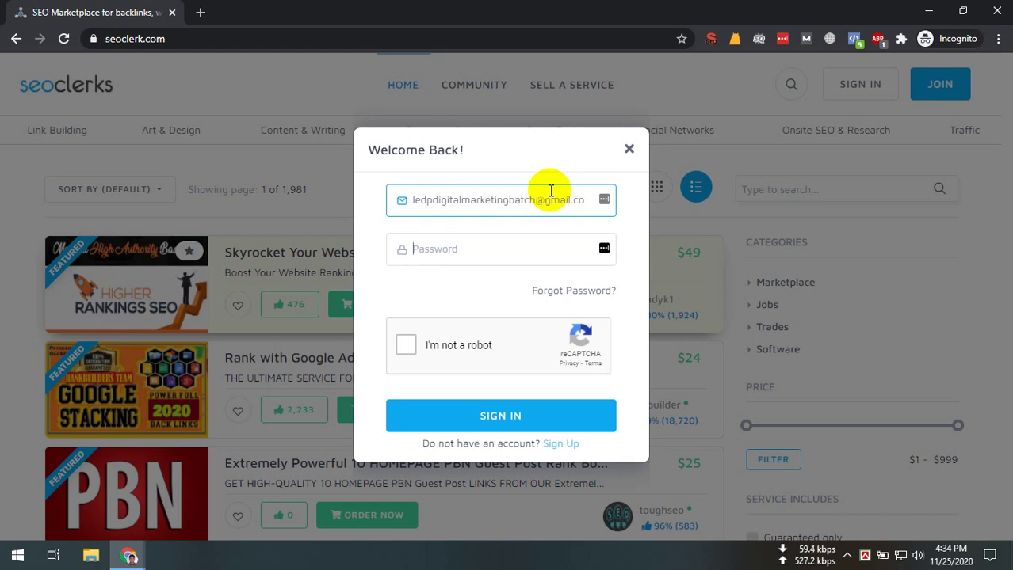
{"action": "key", "text": "Tab"}
{"action": "type", "text": "******************"}
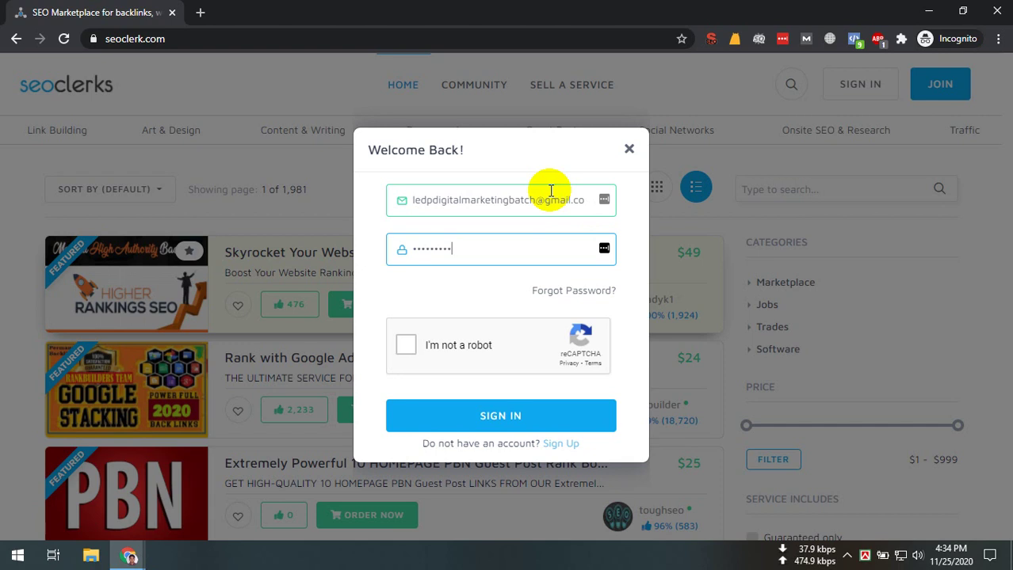
{"action": "key", "text": "Tab"}
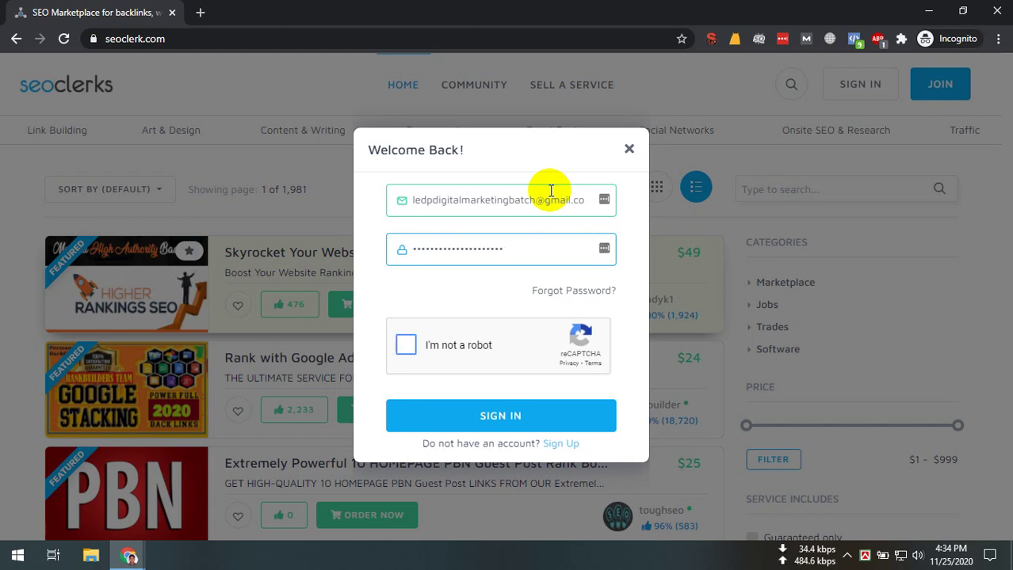
{"action": "key", "text": "space"}
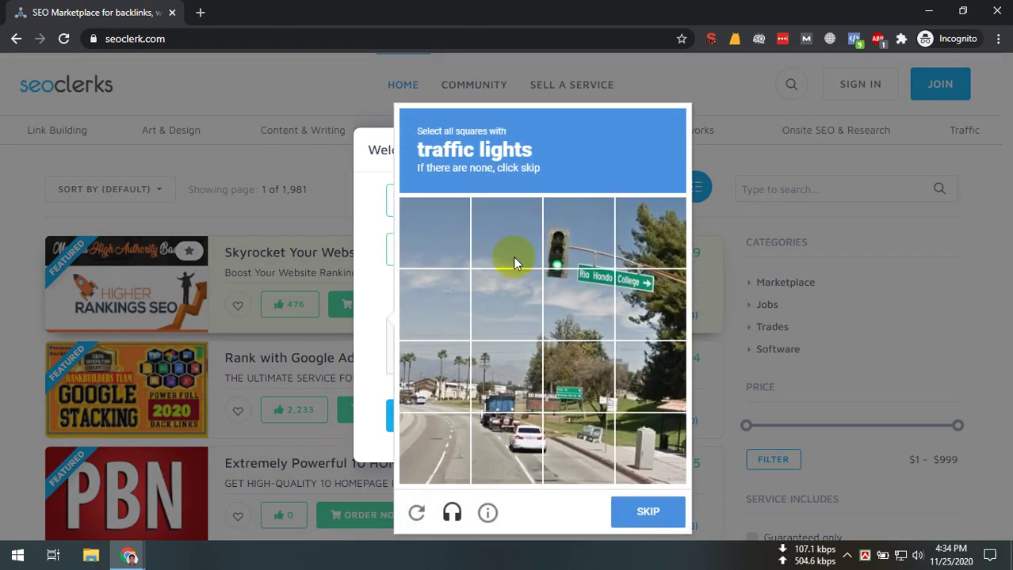
Pass the reCAPTCHA by selecting the traffic light tiles, then the vehicle tiles, and verifying
{"action": "left_click", "coordinate": [578, 232]}
{"action": "left_click", "coordinate": [578, 305]}
{"action": "left_click", "coordinate": [646, 512]}
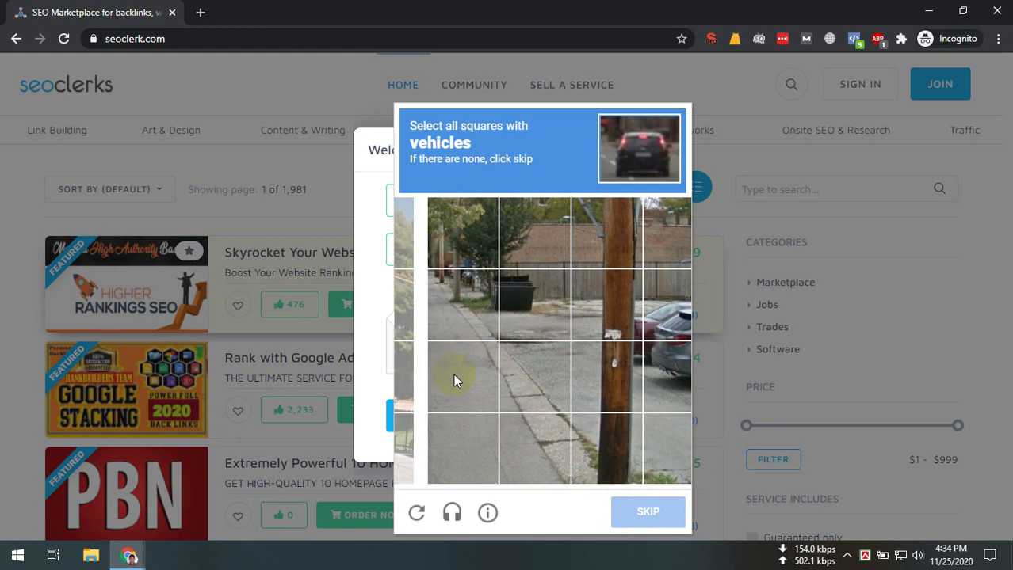
{"action": "left_click", "coordinate": [638, 335]}
{"action": "left_click", "coordinate": [643, 355]}
{"action": "left_click", "coordinate": [601, 336]}
{"action": "left_click", "coordinate": [582, 305]}
{"action": "left_click", "coordinate": [648, 512]}
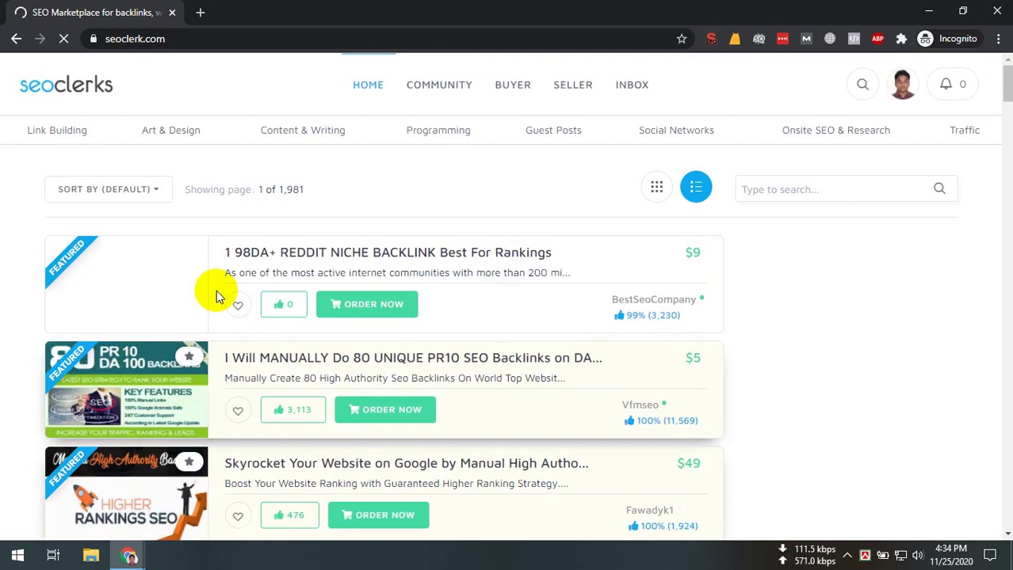
Choose Settings from the avatar's account dropdown
{"action": "mouse_move", "coordinate": [894, 99]}
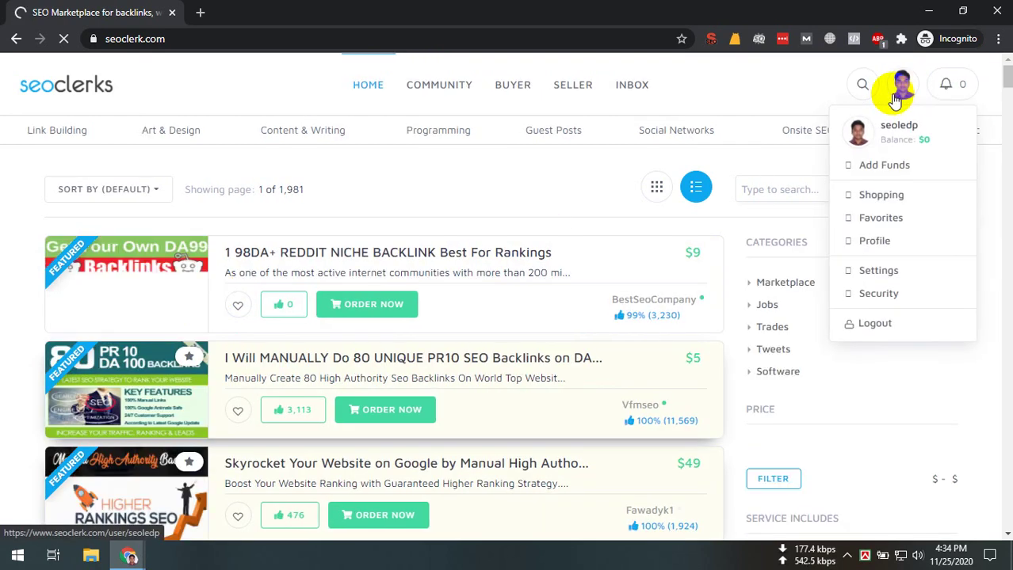
{"action": "left_click", "coordinate": [894, 271]}
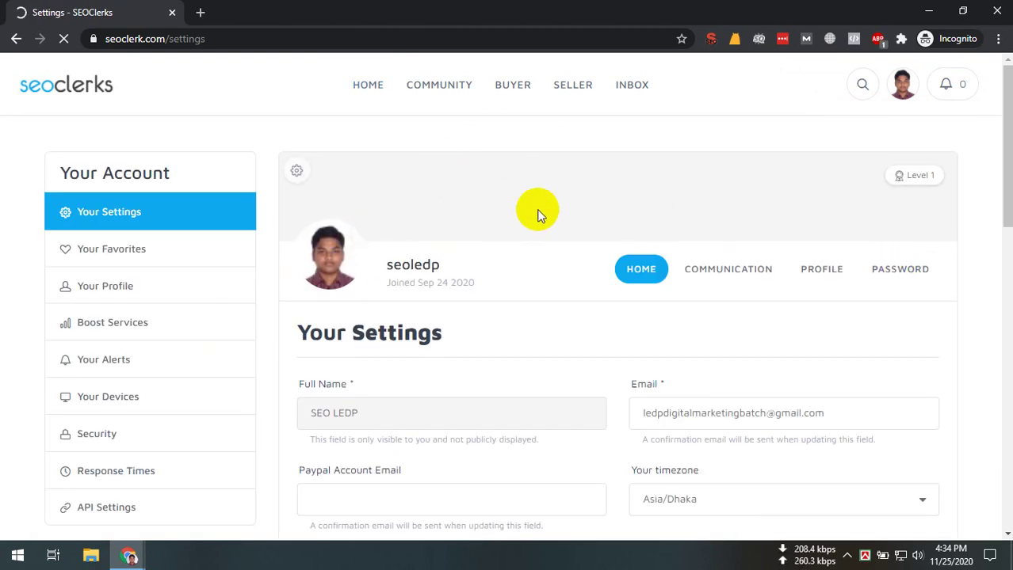
Remove the cover's background image with Remove Image and confirm with Done
{"action": "left_click", "coordinate": [296, 170]}
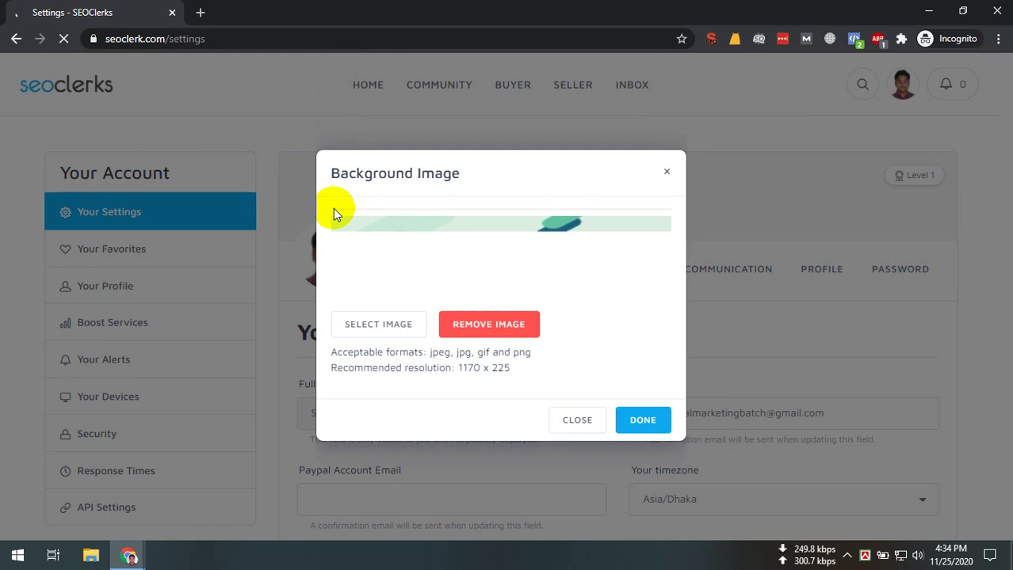
{"action": "left_click", "coordinate": [515, 316]}
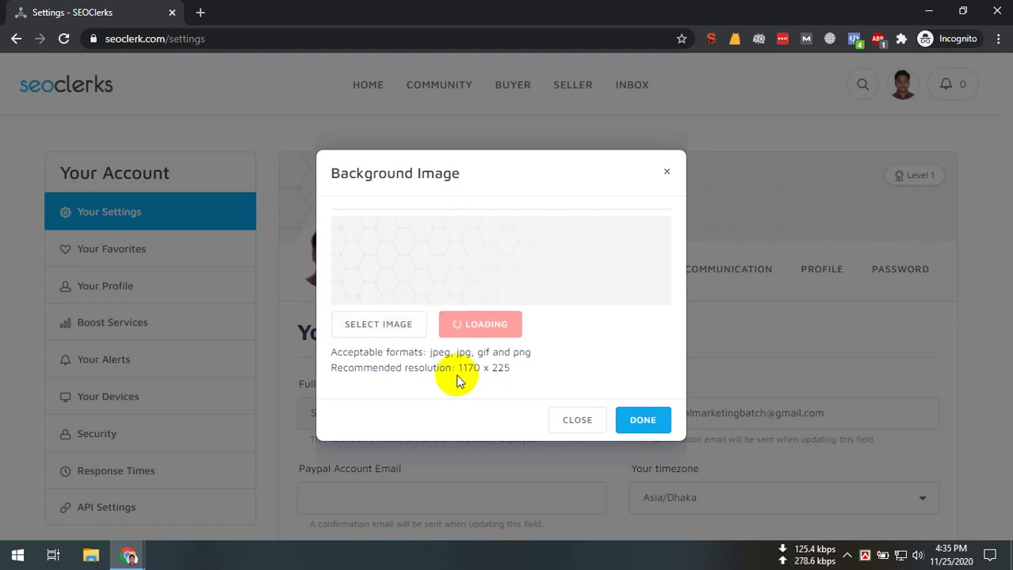
{"action": "double_click", "coordinate": [497, 368]}
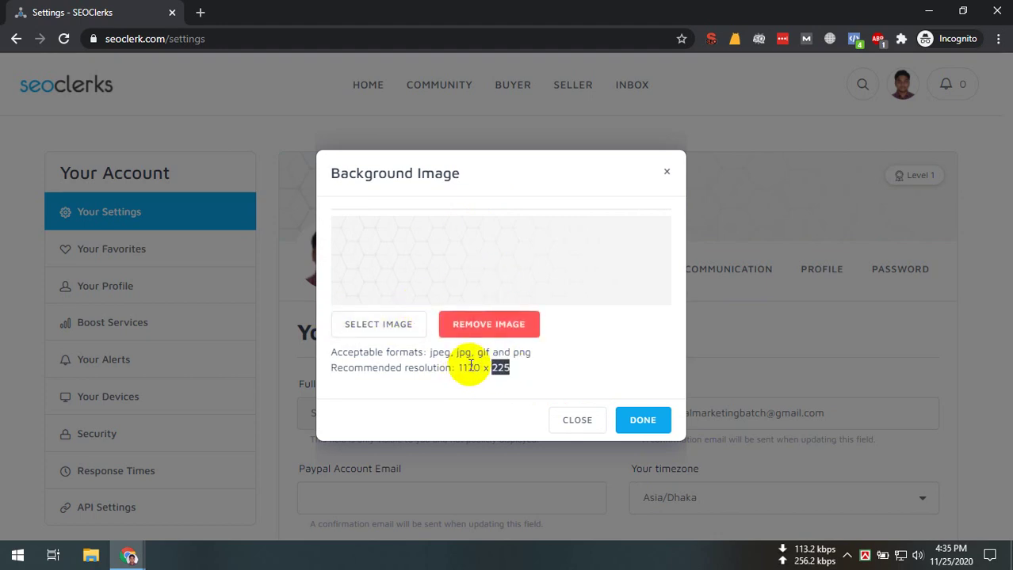
{"action": "left_click", "coordinate": [642, 420]}
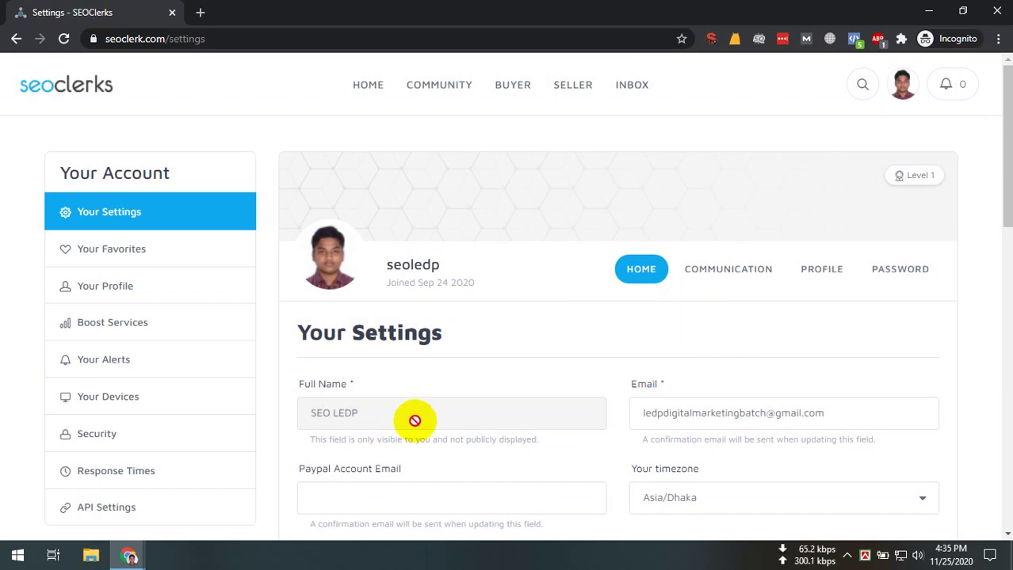
{"action": "left_click_drag", "start_coordinate": [413, 418], "coordinate": [309, 414]}
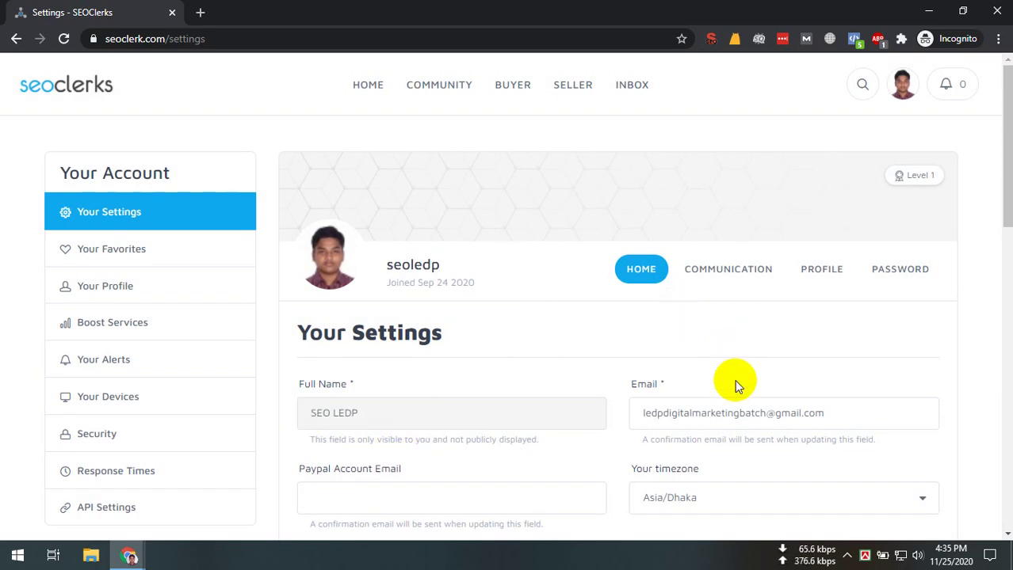
Review the Payoneer ID and PayPal e-mail fields, then go to the COMMUNICATION tab
{"action": "left_click_drag", "start_coordinate": [735, 385], "coordinate": [497, 396]}
{"action": "scroll", "coordinate": [622, 413], "scroll_direction": "down", "scroll_amount": 2}
{"action": "left_click", "coordinate": [436, 389]}
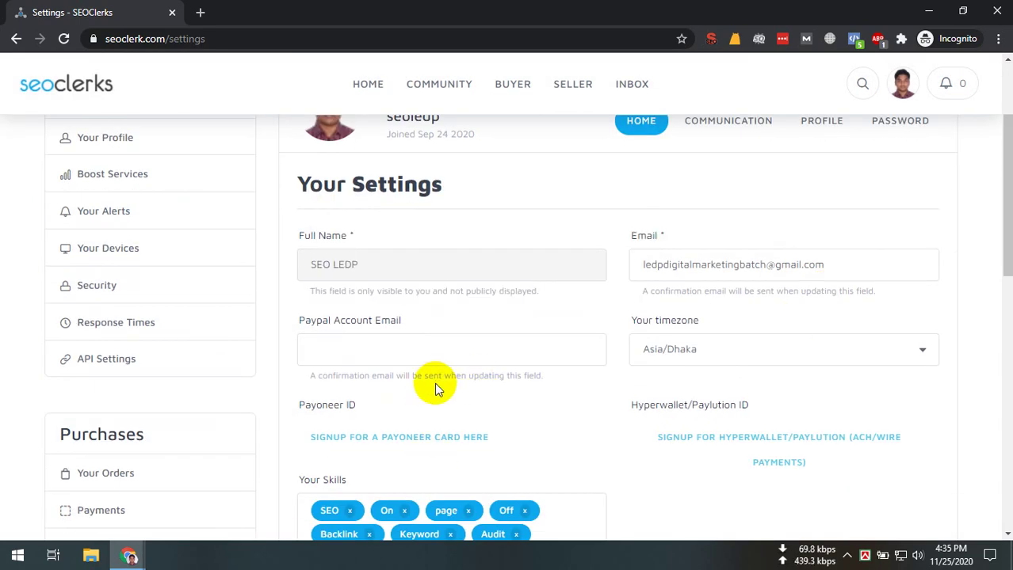
{"action": "left_click_drag", "start_coordinate": [298, 404], "coordinate": [409, 409]}
{"action": "left_click", "coordinate": [527, 436]}
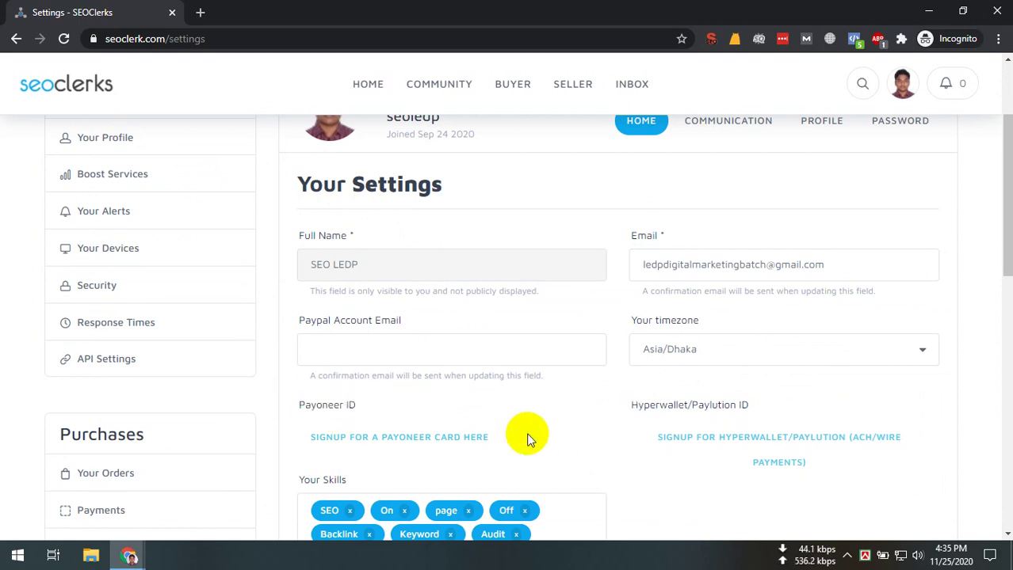
{"action": "left_click_drag", "start_coordinate": [401, 321], "coordinate": [338, 337]}
{"action": "left_click", "coordinate": [470, 358]}
{"action": "scroll", "coordinate": [469, 358], "scroll_direction": "down", "scroll_amount": 3}
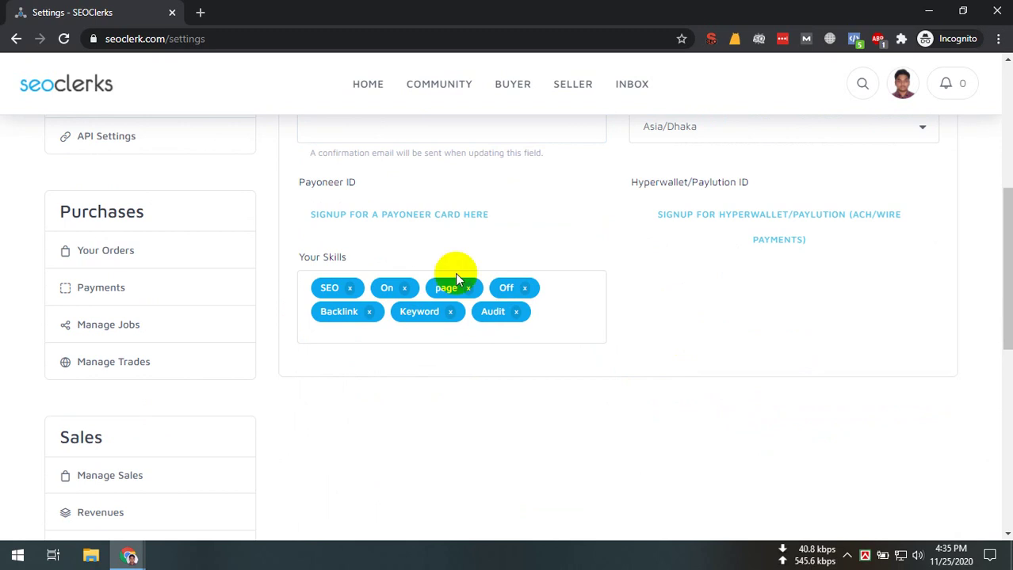
{"action": "scroll", "coordinate": [606, 355], "scroll_direction": "up", "scroll_amount": 4}
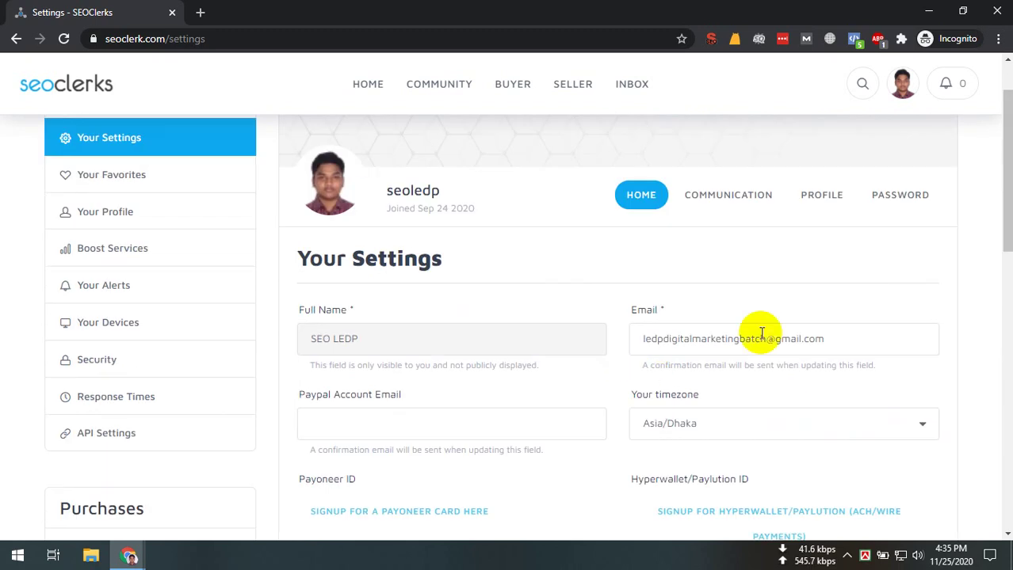
{"action": "left_click", "coordinate": [736, 200]}
Look over the Communication options and open the Profile tab's Additional Info section
{"action": "scroll", "coordinate": [373, 368], "scroll_direction": "down", "scroll_amount": 2}
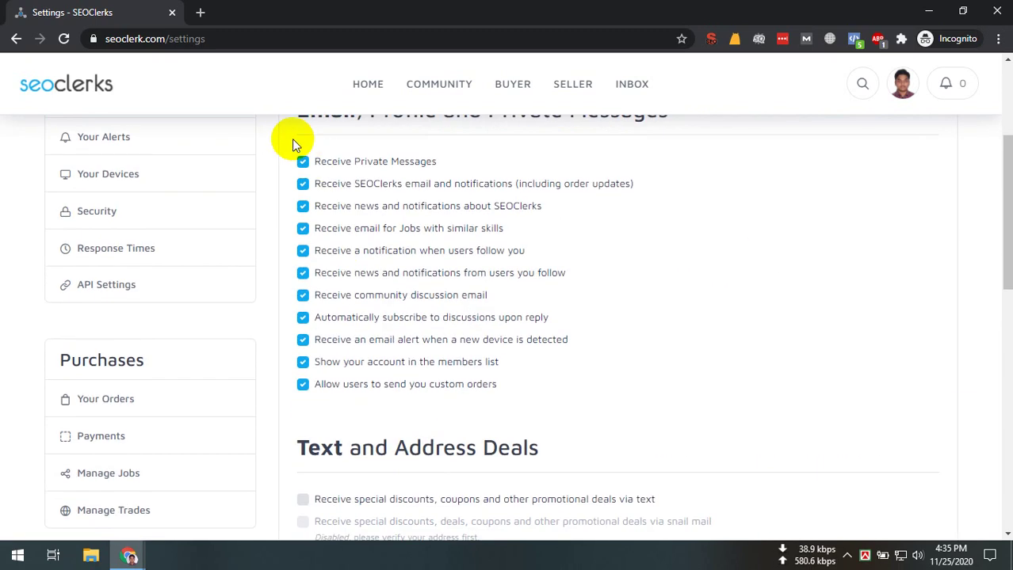
{"action": "left_click_drag", "start_coordinate": [292, 138], "coordinate": [673, 398]}
{"action": "left_click", "coordinate": [673, 398]}
{"action": "scroll", "coordinate": [764, 355], "scroll_direction": "up", "scroll_amount": 3}
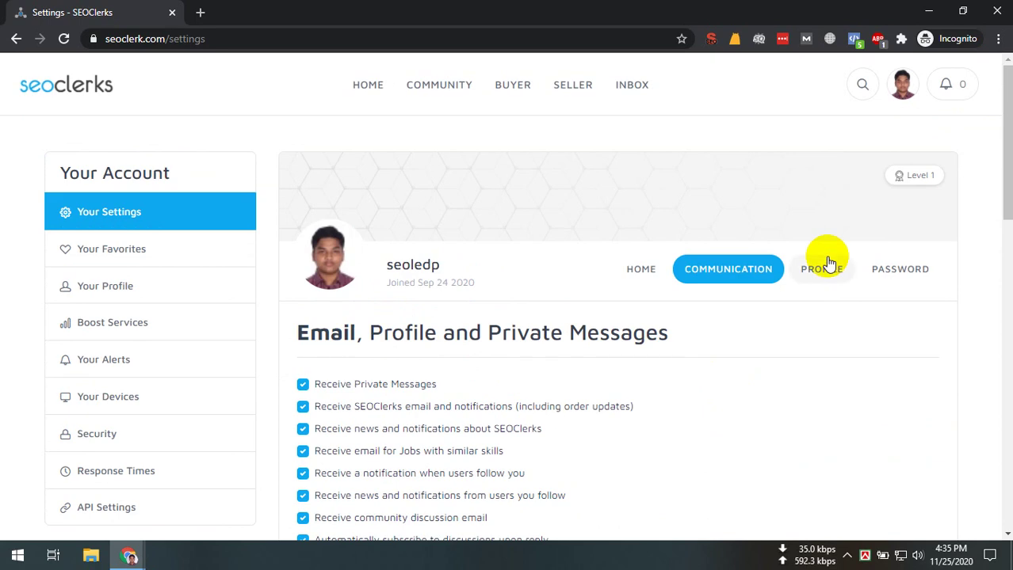
{"action": "left_click", "coordinate": [824, 268]}
{"action": "scroll", "coordinate": [395, 389], "scroll_direction": "down", "scroll_amount": 2}
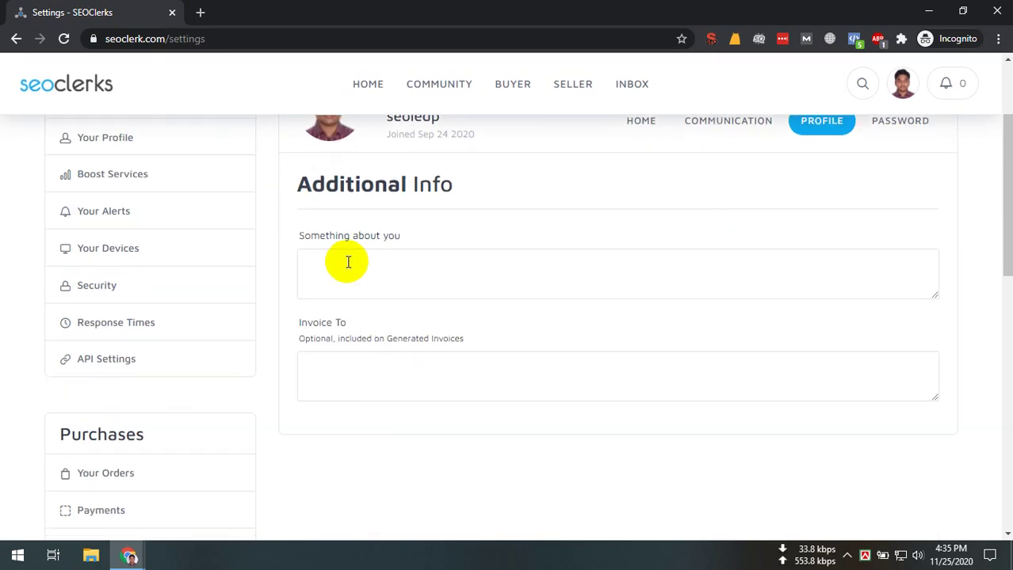
{"action": "left_click", "coordinate": [348, 262]}
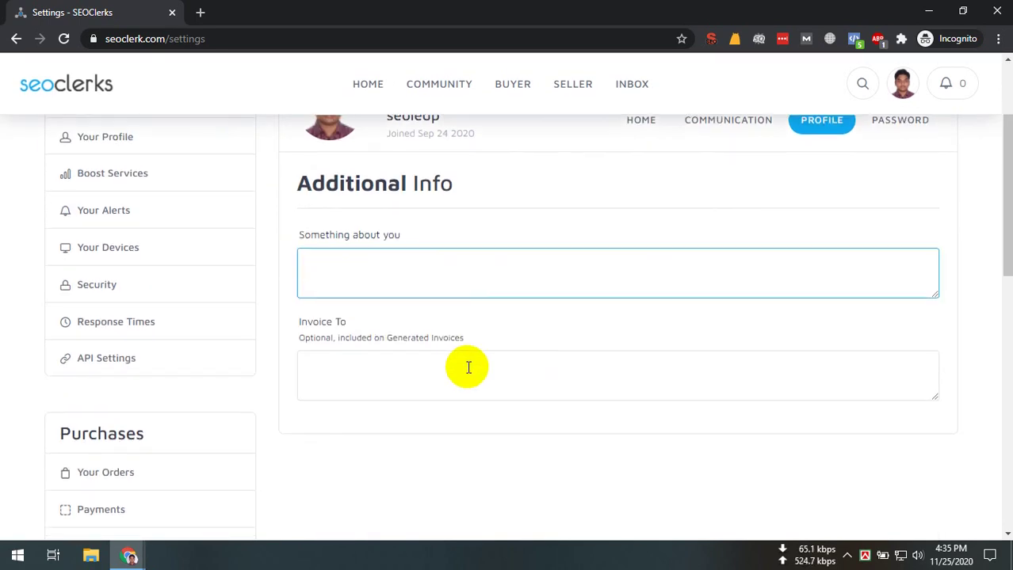
Switch to the main settings form and back, then focus the empty 'Something about you' box
{"action": "scroll", "coordinate": [468, 368], "scroll_direction": "down", "scroll_amount": 3}
{"action": "scroll", "coordinate": [466, 380], "scroll_direction": "up", "scroll_amount": 5}
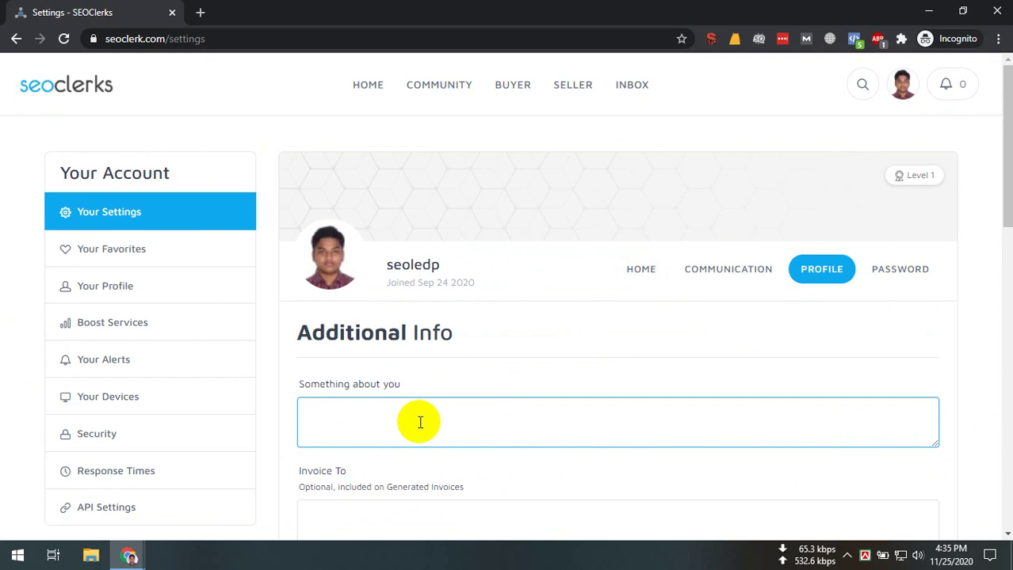
{"action": "left_click", "coordinate": [645, 272]}
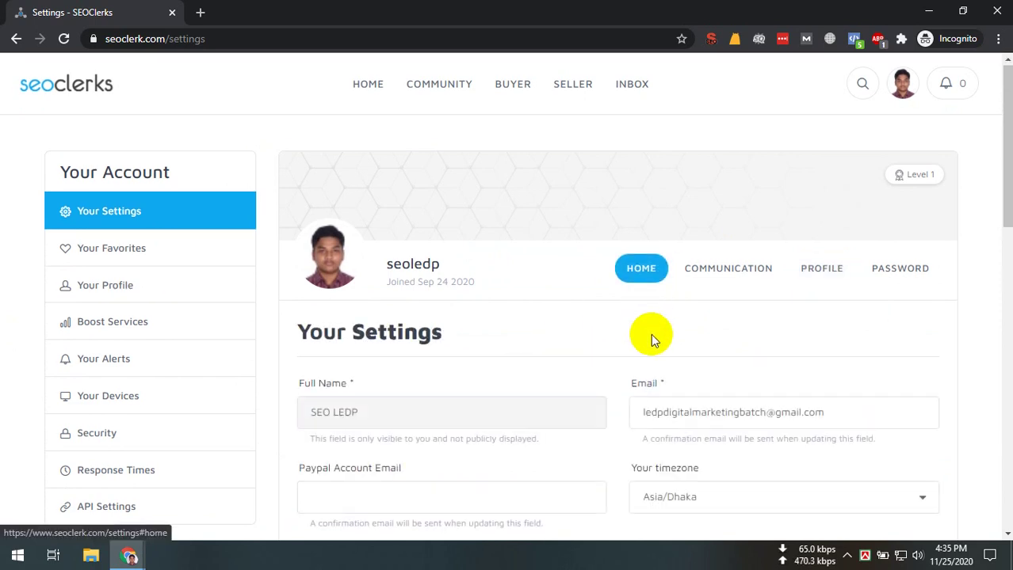
{"action": "scroll", "coordinate": [646, 341], "scroll_direction": "down", "scroll_amount": 4}
{"action": "scroll", "coordinate": [616, 374], "scroll_direction": "up", "scroll_amount": 5}
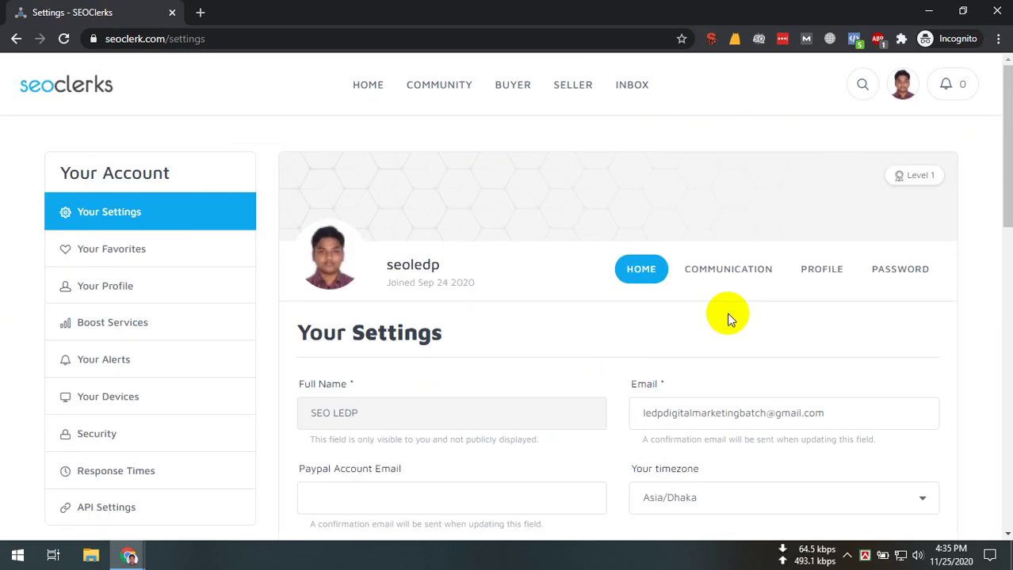
{"action": "left_click", "coordinate": [812, 270]}
{"action": "left_click", "coordinate": [399, 431]}
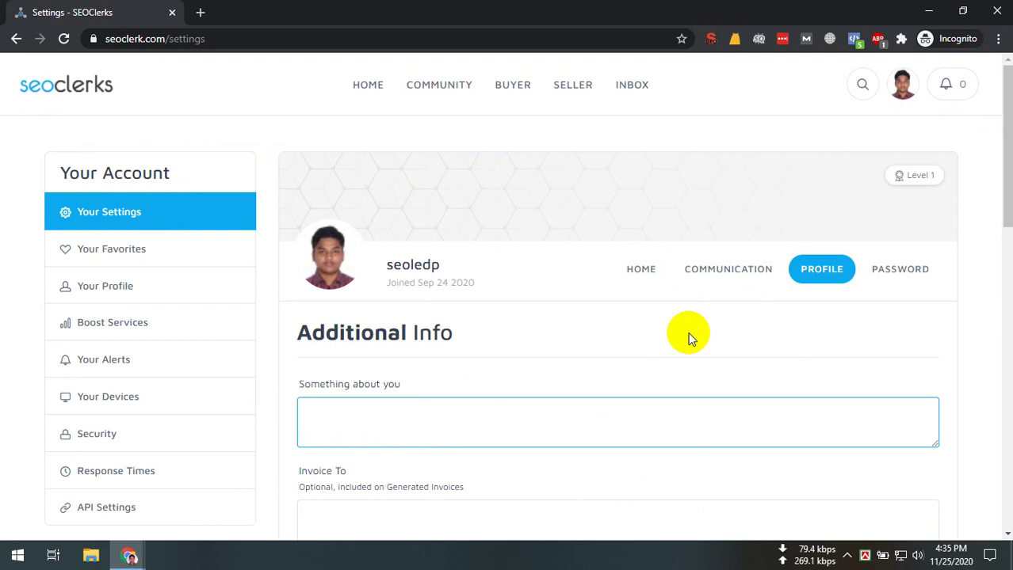
Open the public profile from the avatar menu and scroll through it
{"action": "left_click", "coordinate": [903, 86]}
{"action": "left_click", "coordinate": [868, 236]}
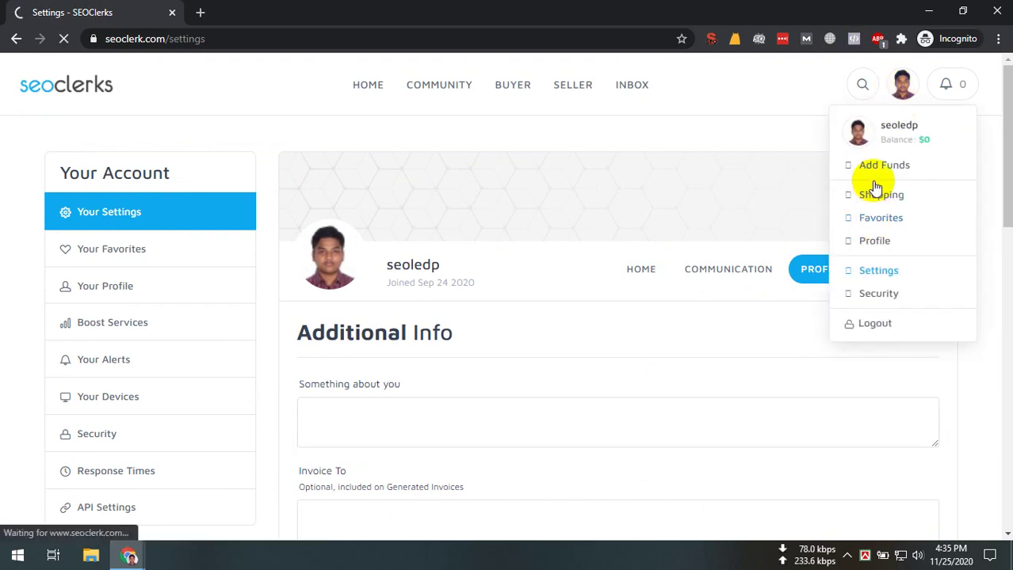
{"action": "right_click", "coordinate": [868, 257]}
{"action": "left_click", "coordinate": [459, 359]}
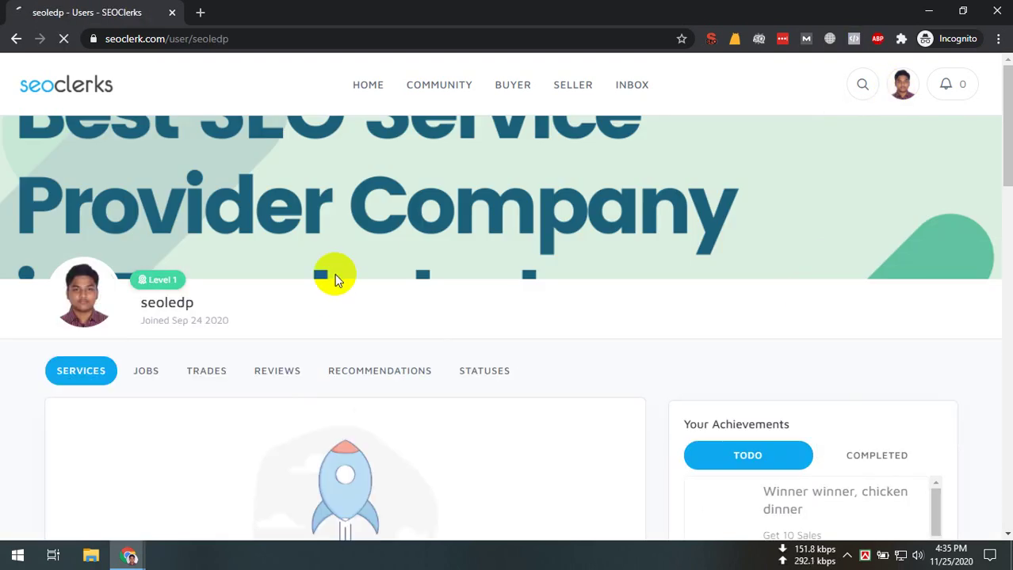
{"action": "mouse_move", "coordinate": [78, 325]}
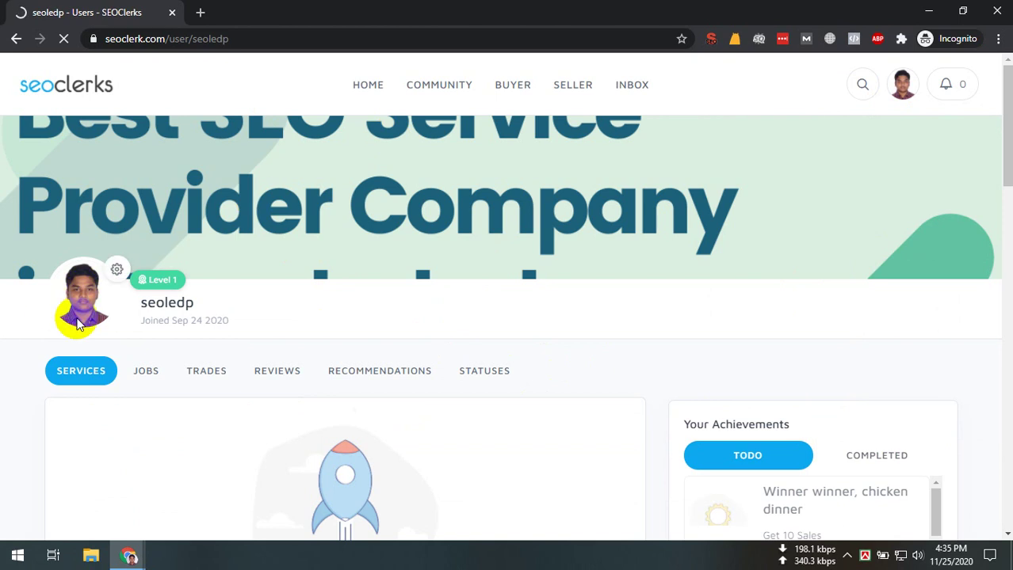
{"action": "scroll", "coordinate": [432, 325], "scroll_direction": "down", "scroll_amount": 5}
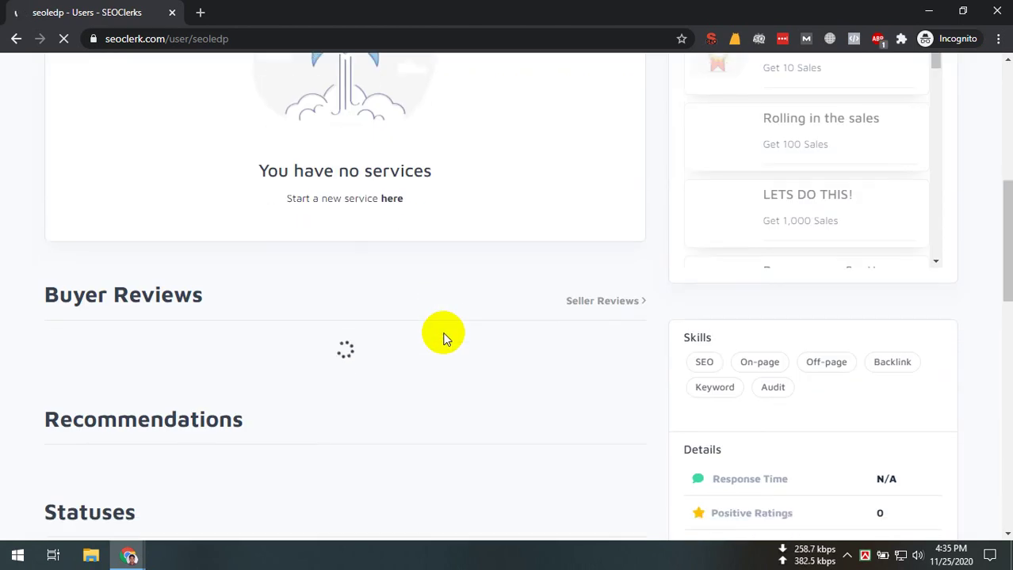
{"action": "scroll", "coordinate": [443, 335], "scroll_direction": "down", "scroll_amount": 5}
{"action": "scroll", "coordinate": [463, 344], "scroll_direction": "up", "scroll_amount": 3}
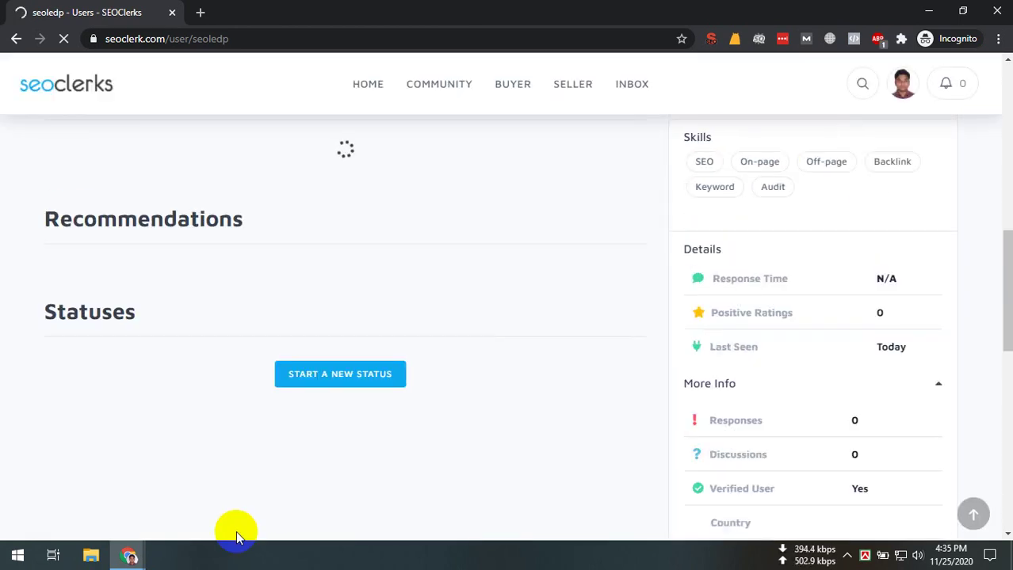
Admit the caller in the video call window, then return to the browser and go back
{"action": "left_click", "coordinate": [128, 554]}
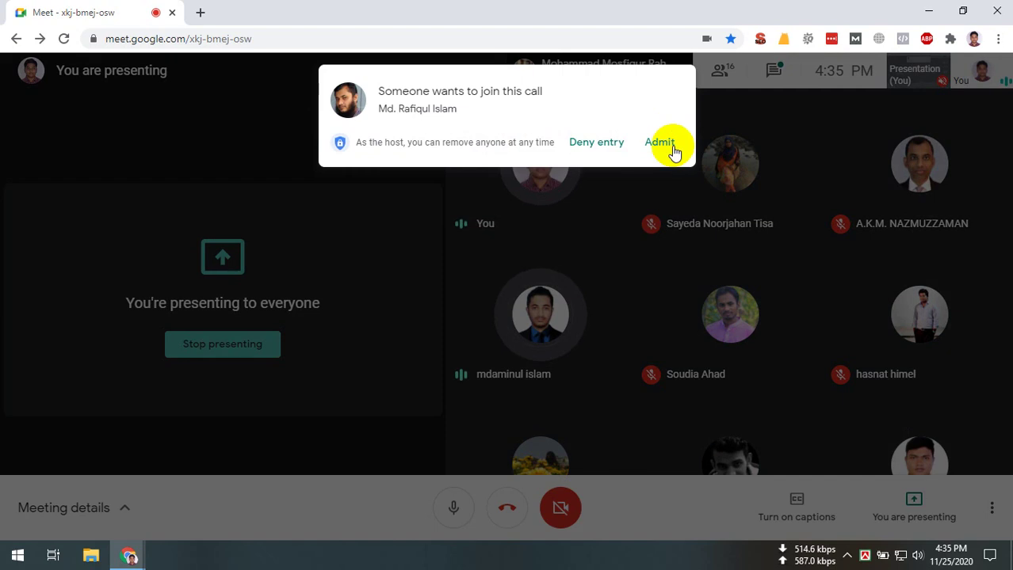
{"action": "left_click", "coordinate": [662, 144]}
{"action": "left_click", "coordinate": [128, 554]}
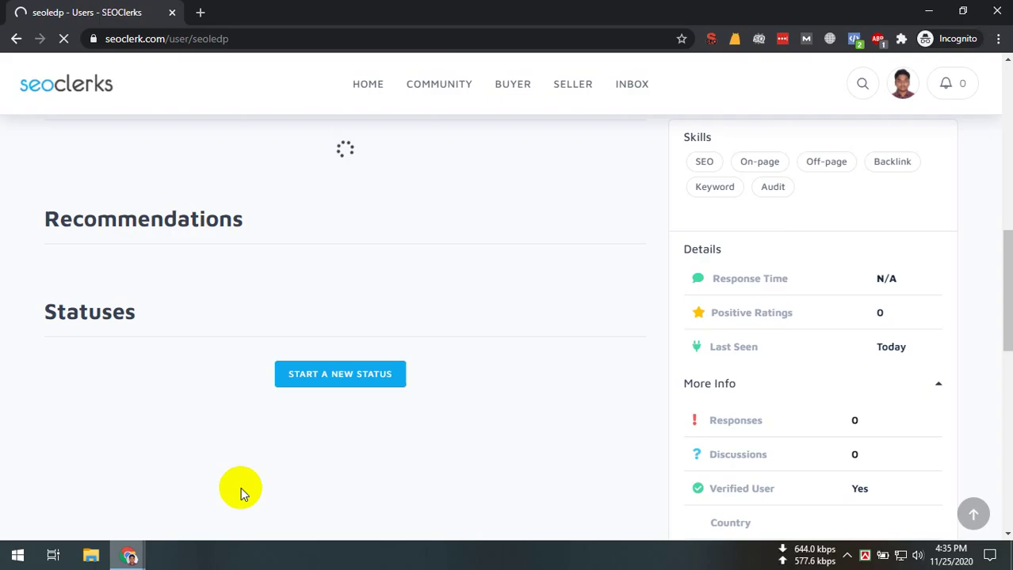
{"action": "scroll", "coordinate": [241, 488], "scroll_direction": "up", "scroll_amount": 10}
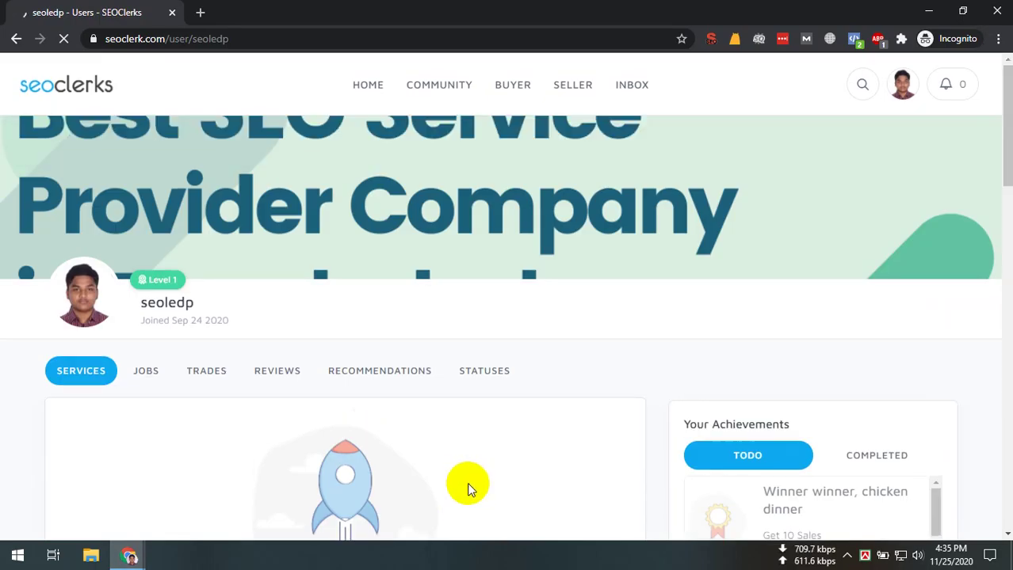
{"action": "left_click", "coordinate": [846, 556]}
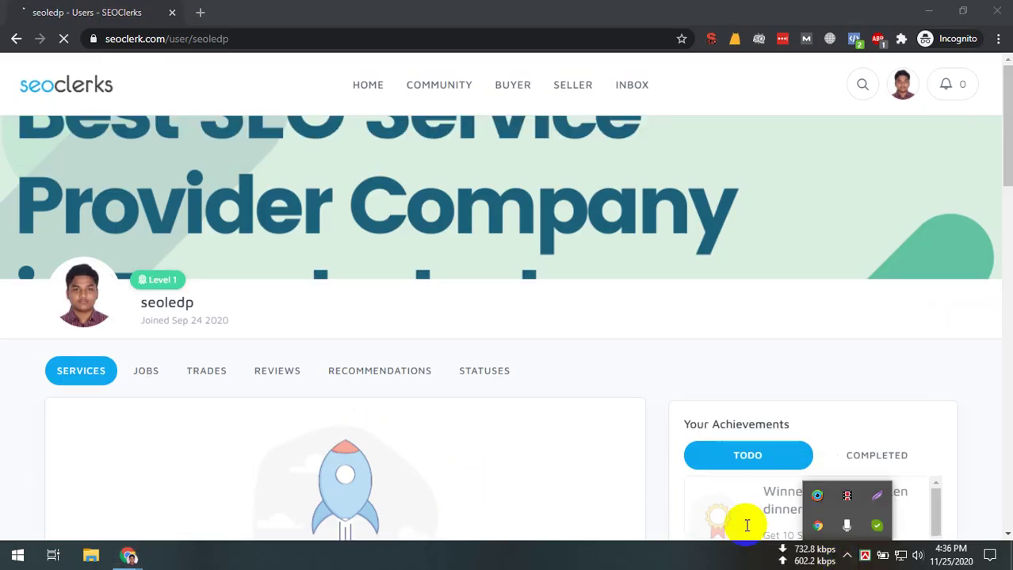
{"action": "left_click", "coordinate": [628, 388]}
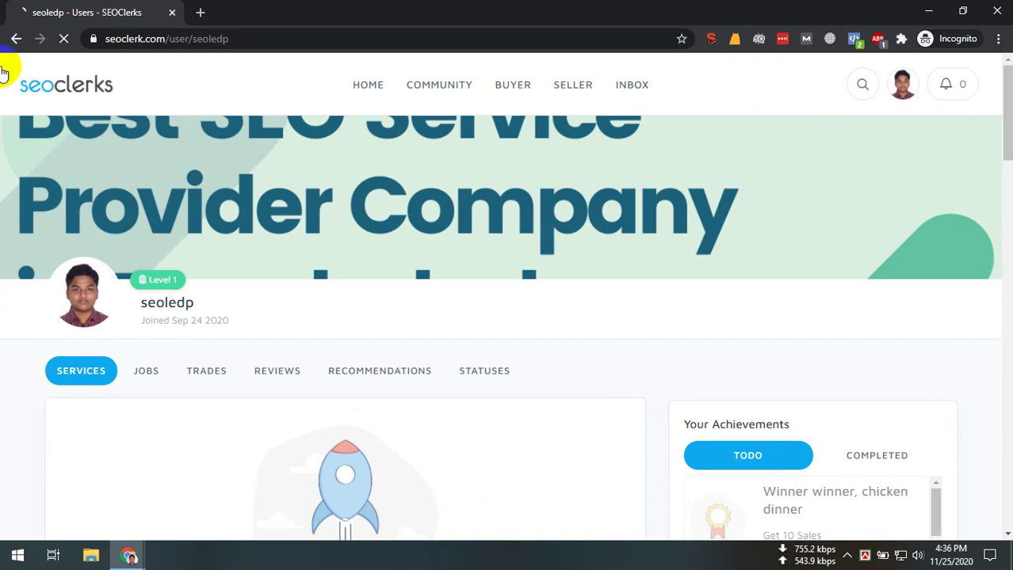
{"action": "left_click", "coordinate": [16, 38]}
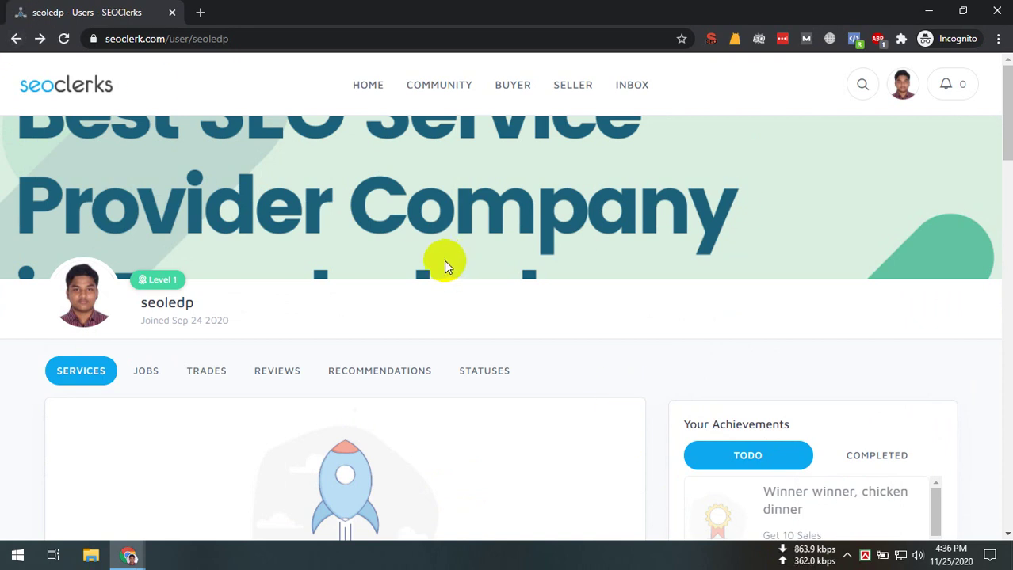
{"action": "left_click", "coordinate": [16, 38]}
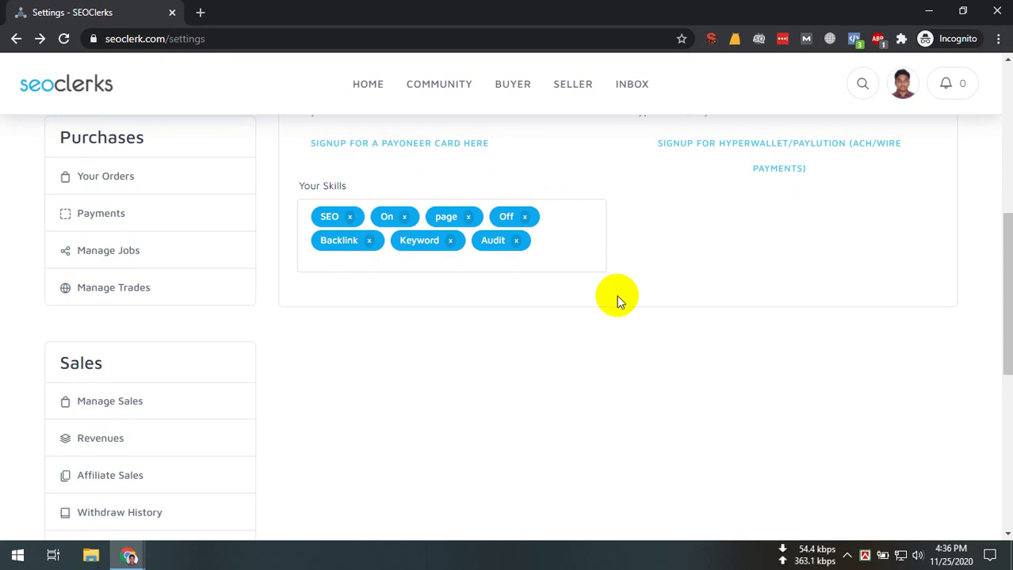
{"action": "scroll", "coordinate": [622, 287], "scroll_direction": "up", "scroll_amount": 6}
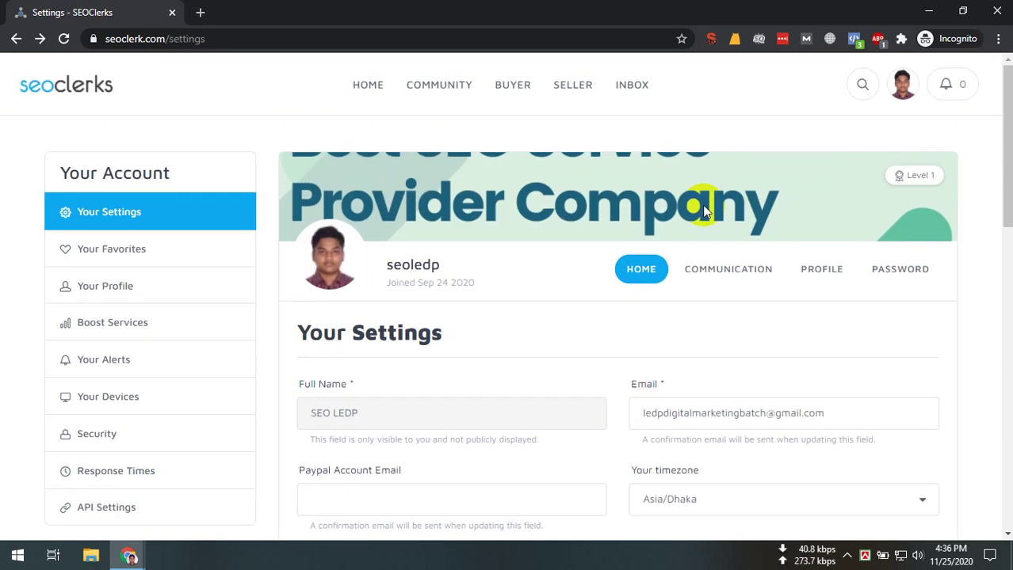
{"action": "left_click", "coordinate": [903, 86]}
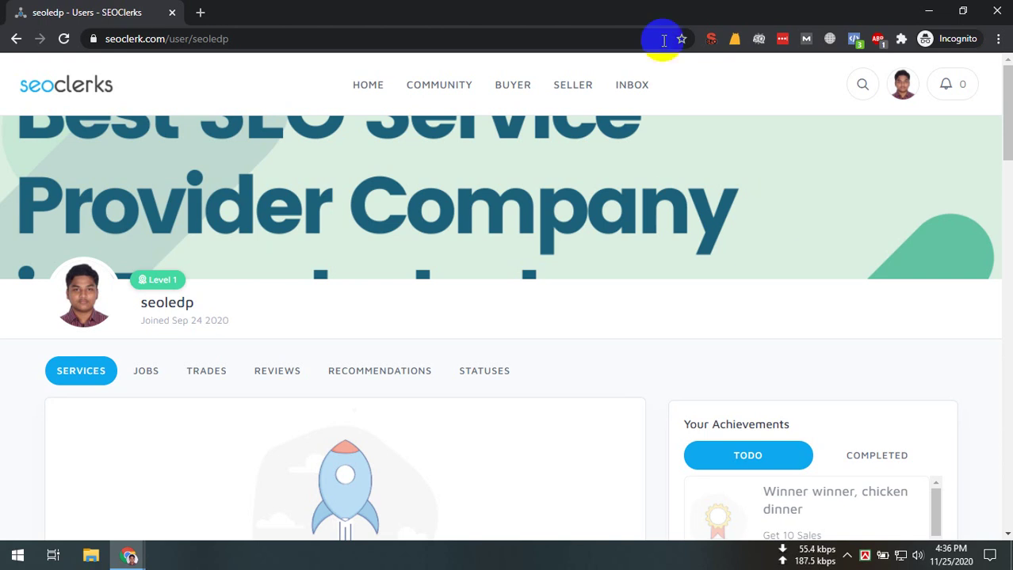
Choose 'Sell a Service' from the SELLER > Sell menu
{"action": "mouse_move", "coordinate": [590, 86]}
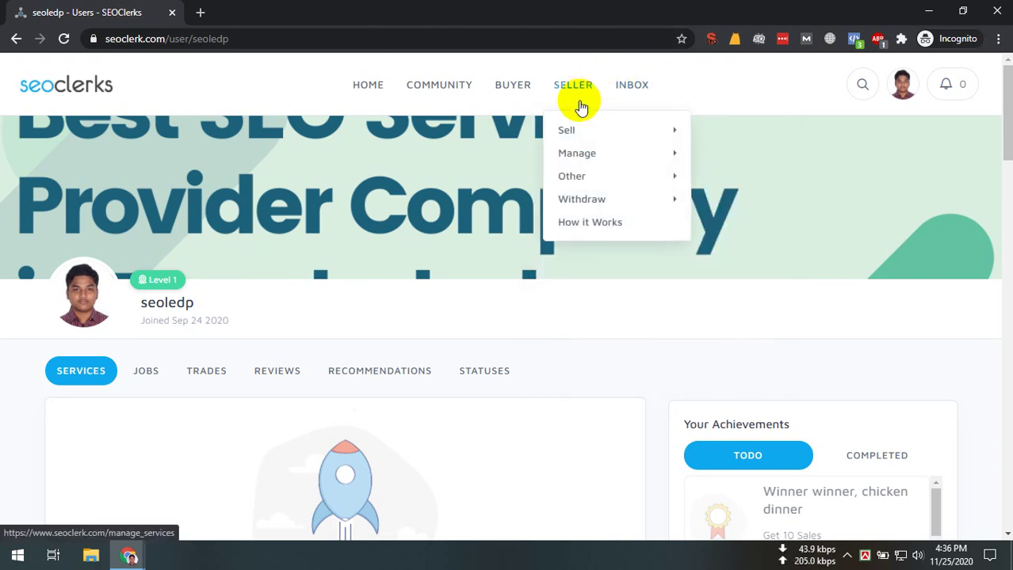
{"action": "mouse_move", "coordinate": [574, 129]}
{"action": "left_click", "coordinate": [729, 131]}
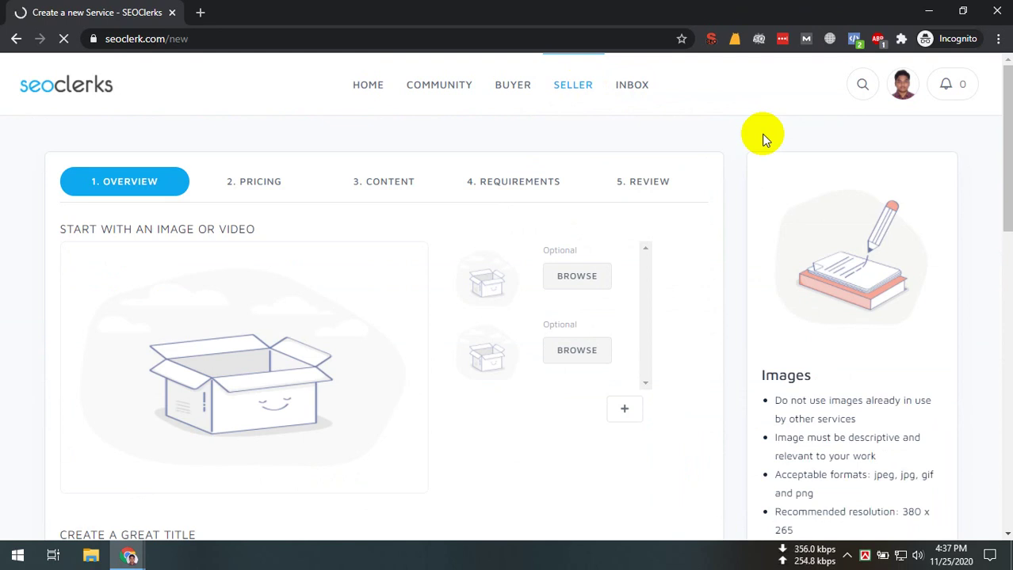
Load the seller's Fiverr profile page in a new tab
{"action": "key", "text": "ctrl+t"}
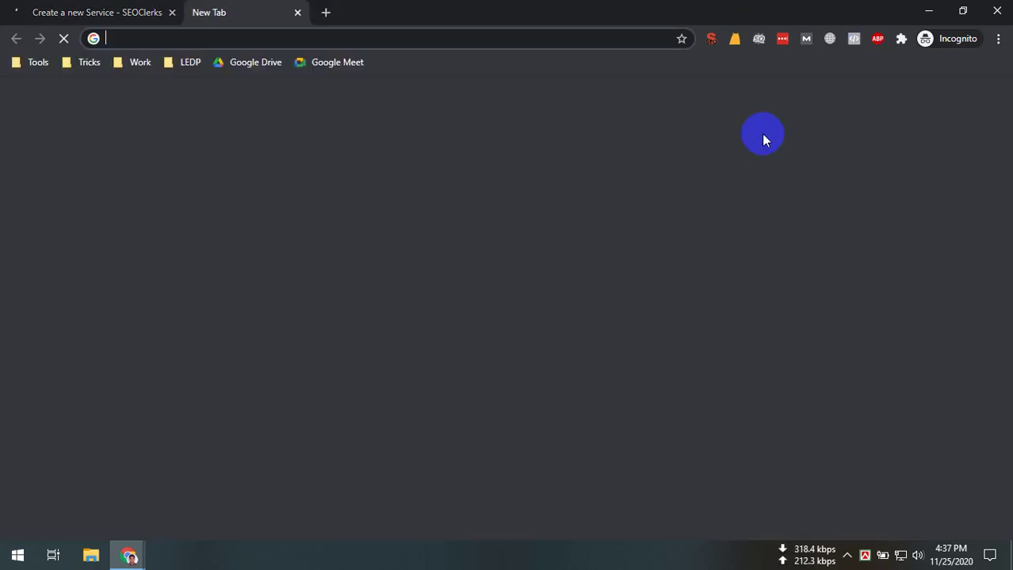
{"action": "type", "text": "fiverr.com/sha"}
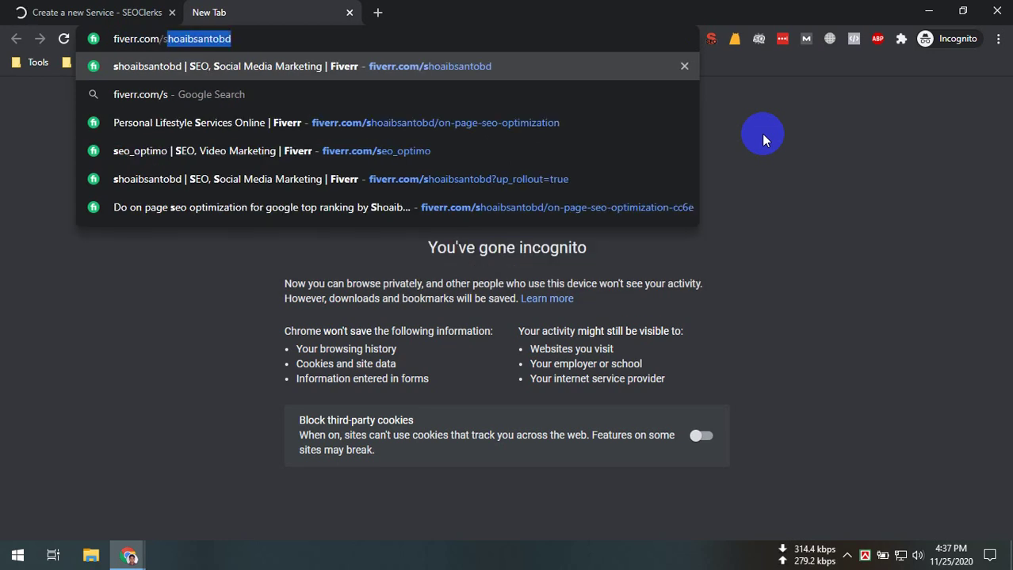
{"action": "key", "text": "BackSpace"}
{"action": "type", "text": "ha"}
{"action": "key", "text": "Return"}
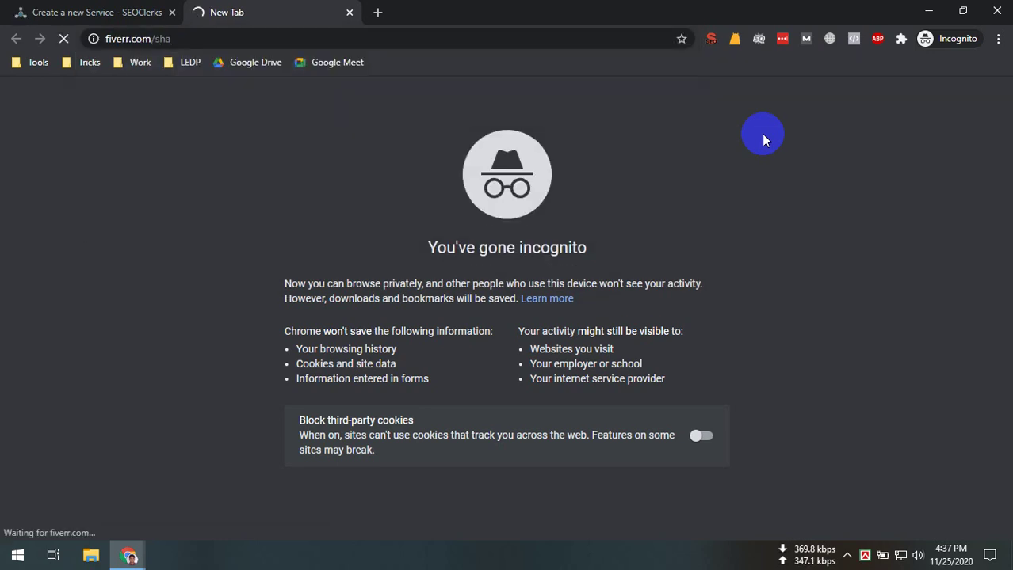
{"action": "key", "text": "ctrl+l"}
{"action": "key", "text": "End"}
{"action": "key", "text": "ctrl+shift+Left"}
{"action": "type", "text": "shoa"}
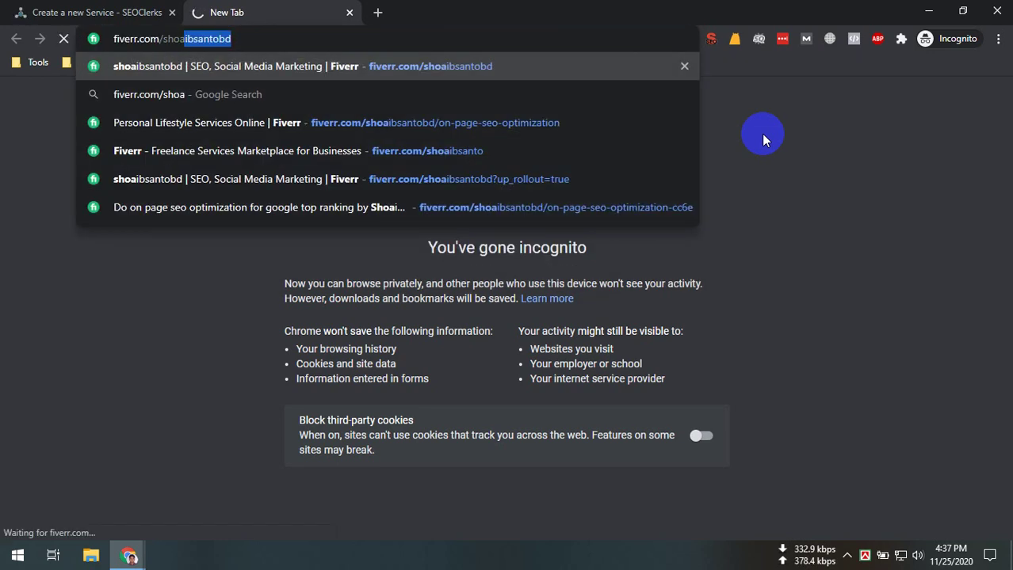
{"action": "key", "text": "Return"}
Check the SEOClerks tab, then return to the Fiverr profile's gig list
{"action": "key", "text": "ctrl+shift+Tab"}
{"action": "mouse_move", "coordinate": [592, 90]}
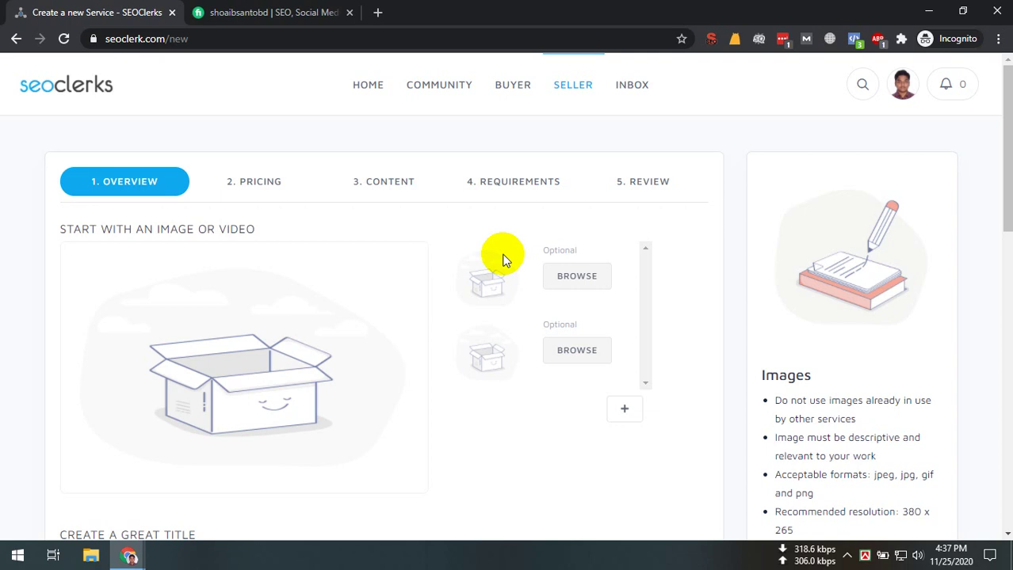
{"action": "left_click", "coordinate": [310, 11]}
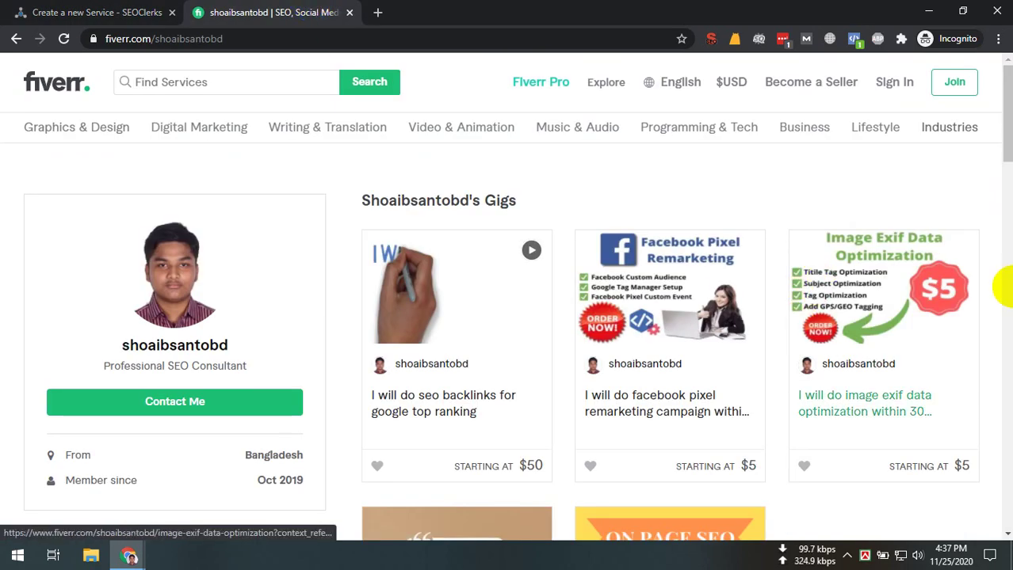
{"action": "scroll", "coordinate": [787, 334], "scroll_direction": "down", "scroll_amount": 5}
{"action": "scroll", "coordinate": [848, 261], "scroll_direction": "up", "scroll_amount": 4}
Open the image exif data optimization gig, close the profile tab and dismiss the Join prompt
{"action": "left_click", "coordinate": [813, 277]}
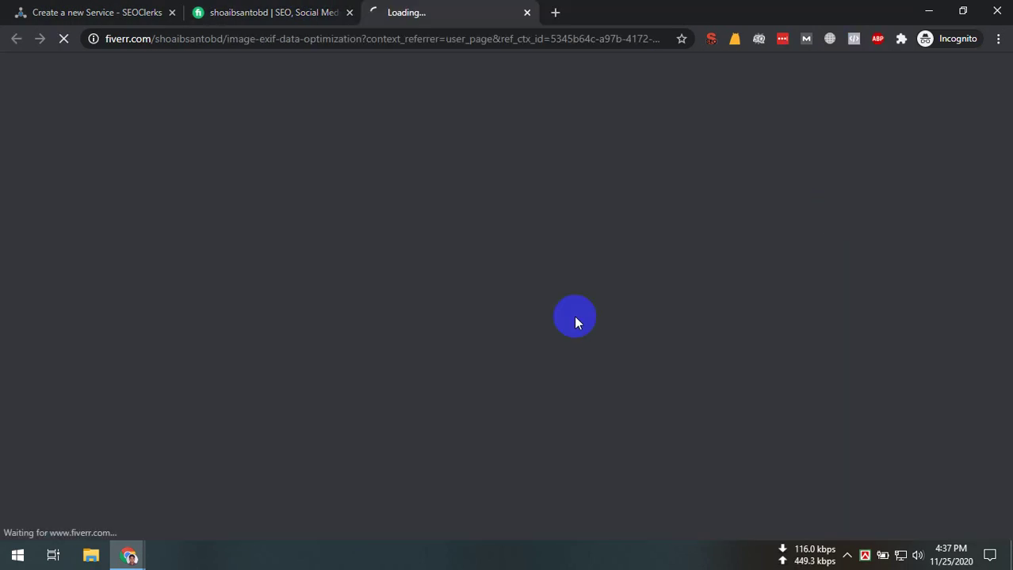
{"action": "left_click", "coordinate": [349, 12]}
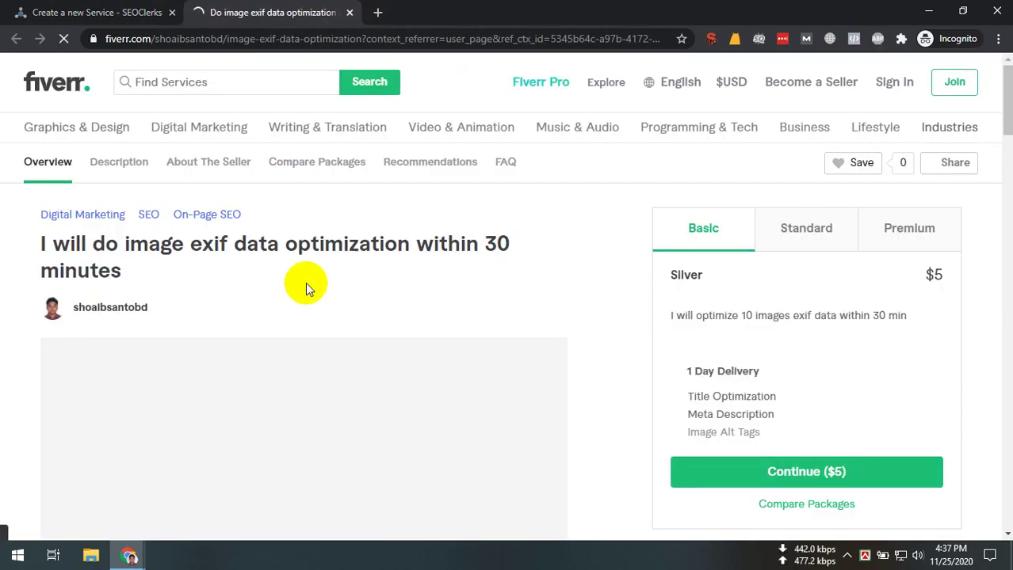
{"action": "scroll", "coordinate": [220, 339], "scroll_direction": "down", "scroll_amount": 5}
{"action": "scroll", "coordinate": [102, 215], "scroll_direction": "up", "scroll_amount": 3}
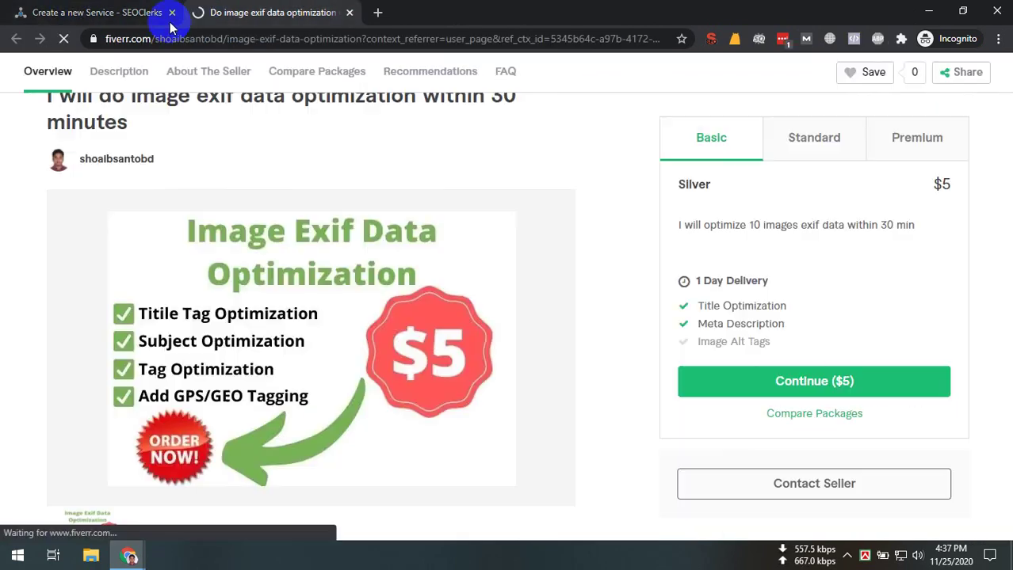
{"action": "left_click", "coordinate": [162, 12]}
{"action": "key", "text": "ctrl+Tab"}
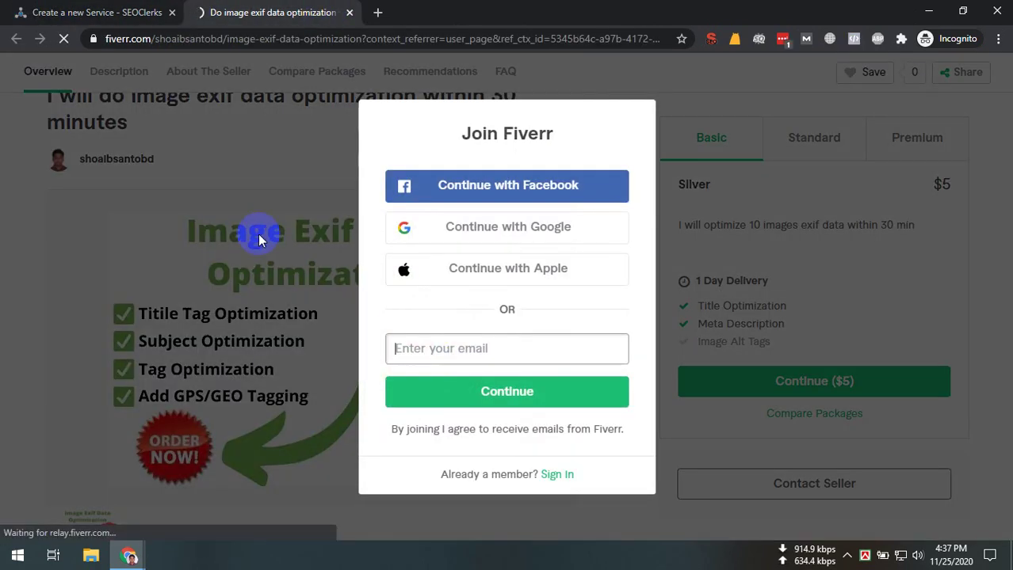
{"action": "left_click", "coordinate": [260, 240]}
Save the gig's main image to disk
{"action": "right_click", "coordinate": [271, 323]}
{"action": "left_click", "coordinate": [289, 346]}
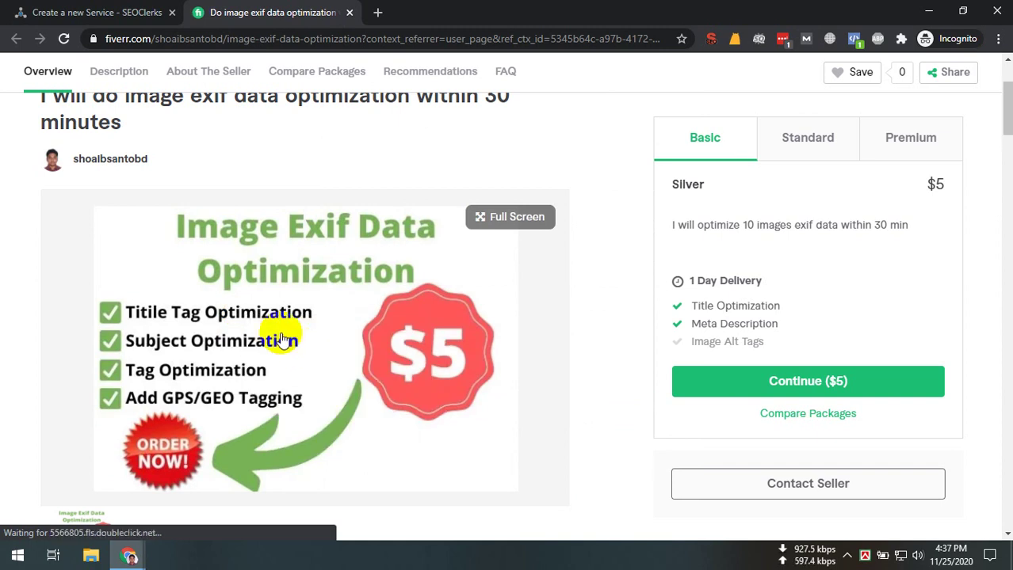
{"action": "right_click", "coordinate": [281, 340]}
{"action": "left_click", "coordinate": [297, 359]}
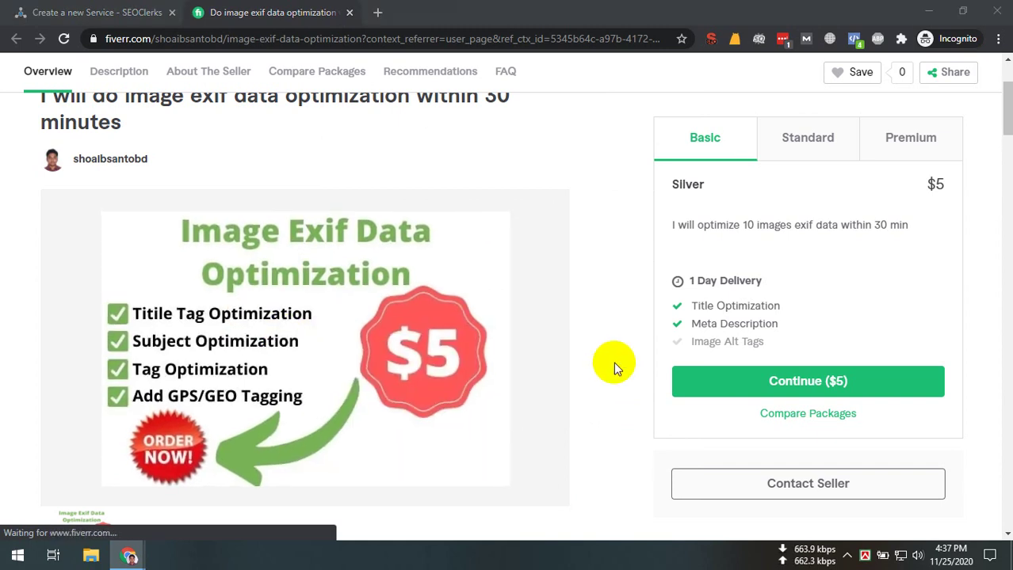
{"action": "key", "text": "Return"}
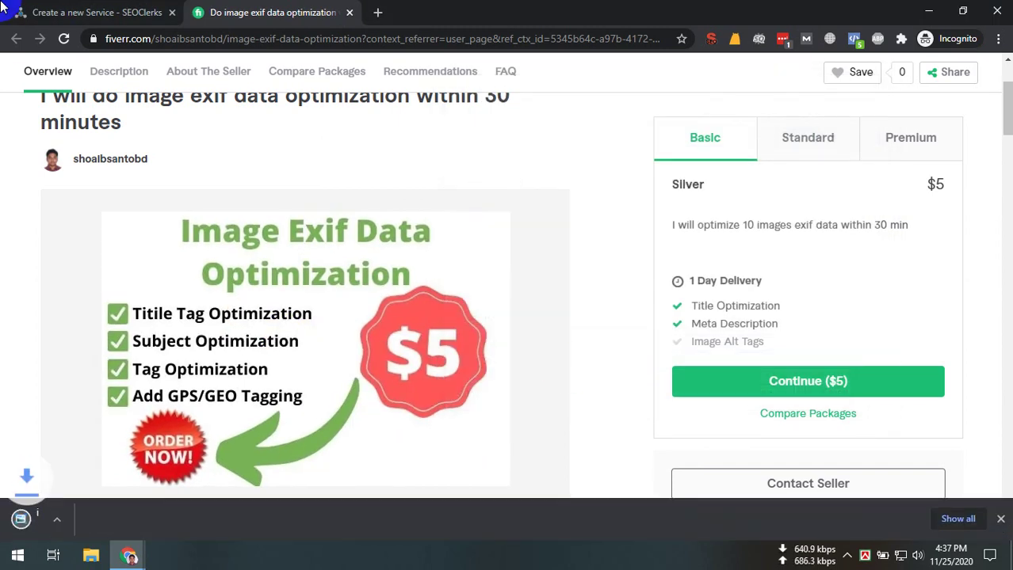
Upload the saved gig image as the SEOClerks service's main image
{"action": "key", "text": "ctrl+shift+Tab"}
{"action": "left_click", "coordinate": [300, 363]}
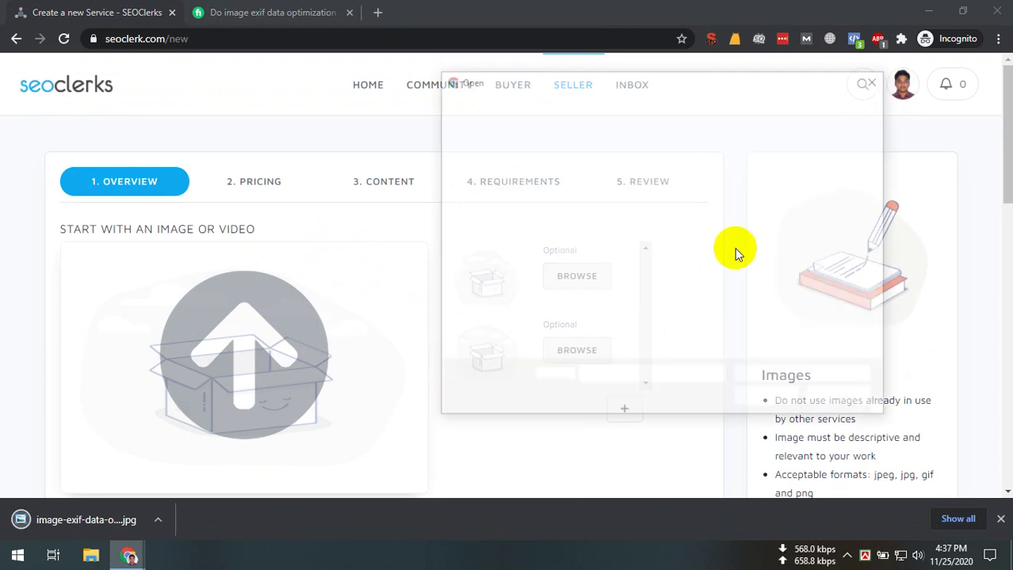
{"action": "double_click", "coordinate": [586, 196]}
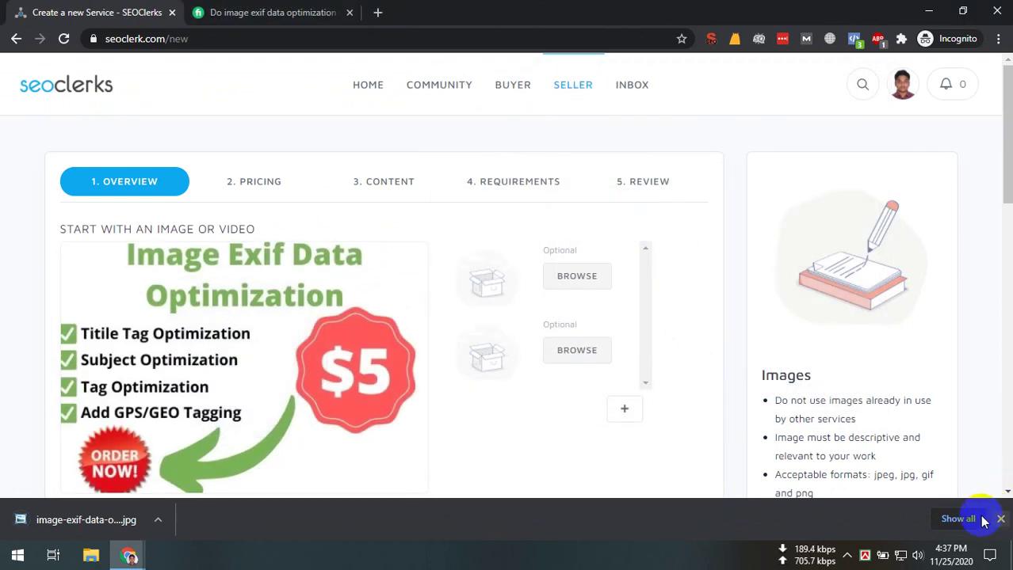
{"action": "left_click", "coordinate": [999, 519]}
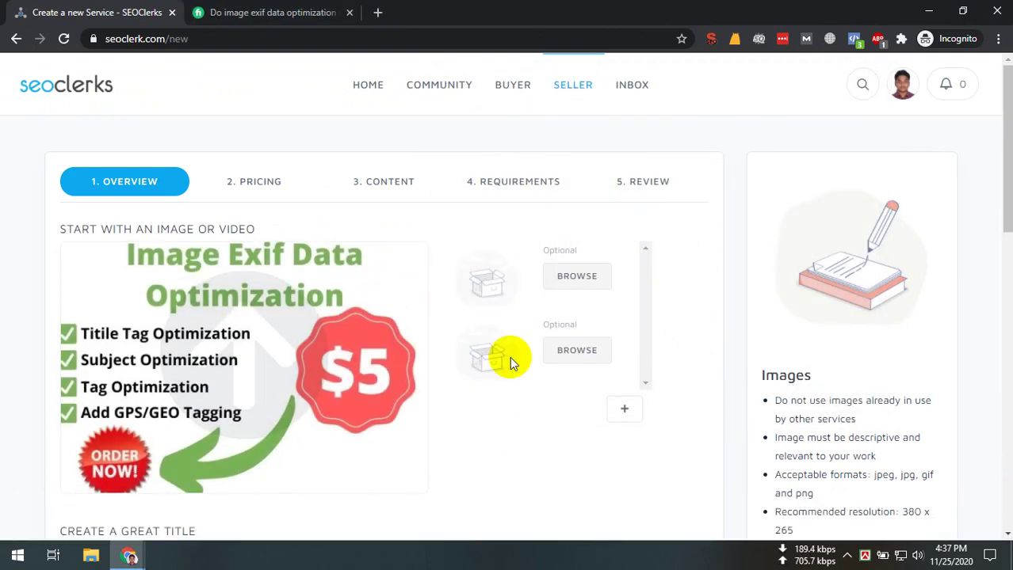
{"action": "left_click", "coordinate": [218, 12]}
{"action": "scroll", "coordinate": [117, 305], "scroll_direction": "down", "scroll_amount": 4}
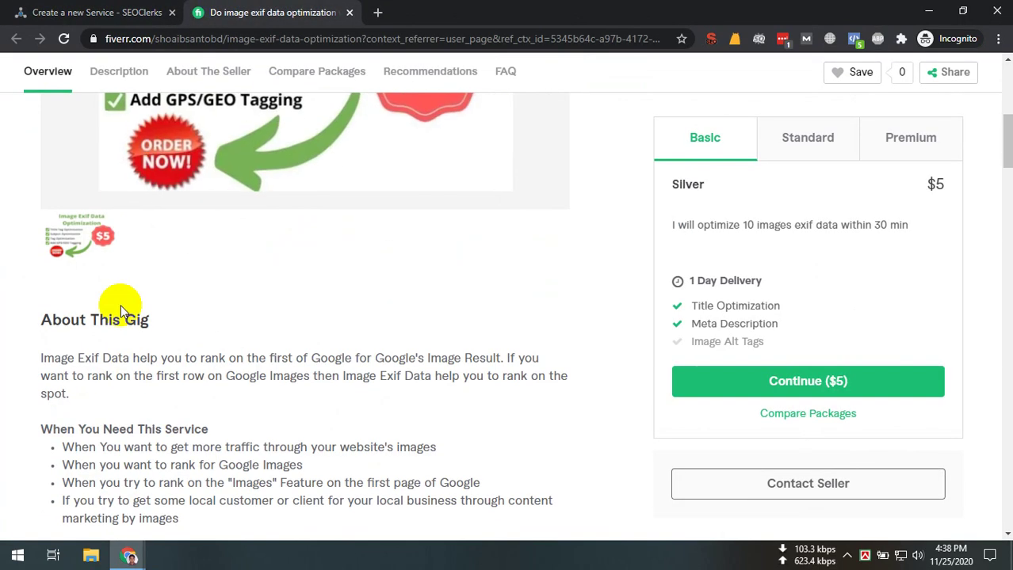
Copy the seller-profile part of the gig address and load it in a new tab
{"action": "left_click", "coordinate": [111, 12]}
{"action": "left_click", "coordinate": [226, 12]}
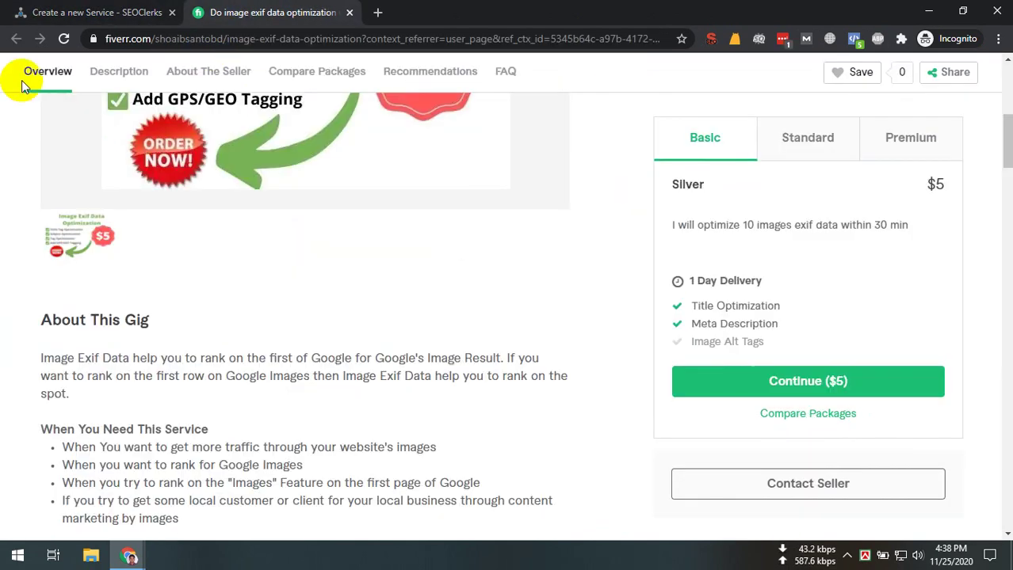
{"action": "scroll", "coordinate": [79, 238], "scroll_direction": "up", "scroll_amount": 6}
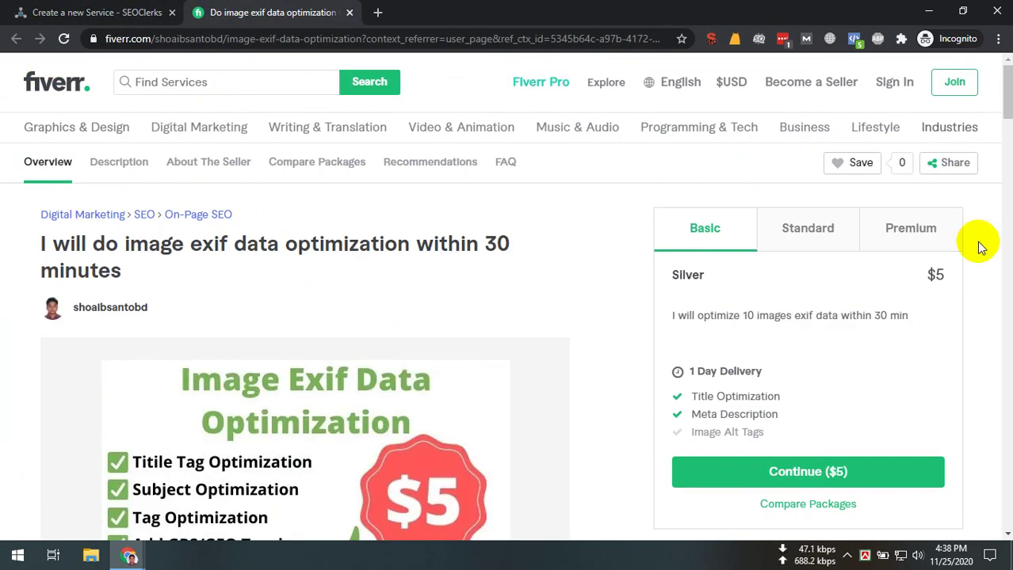
{"action": "left_click", "coordinate": [232, 38]}
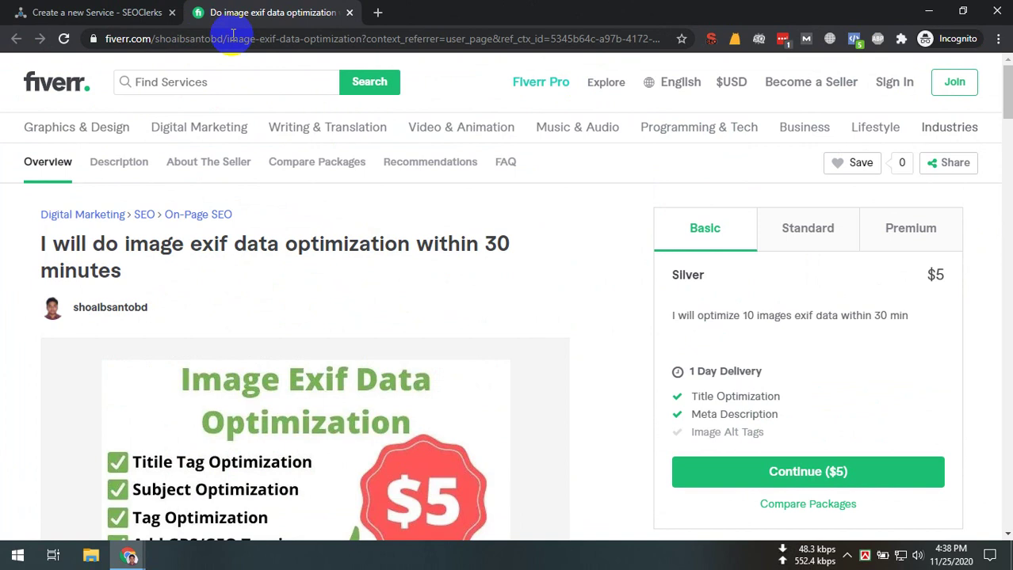
{"action": "left_click_drag", "start_coordinate": [232, 38], "coordinate": [34, 38]}
{"action": "key", "text": "ctrl+c"}
{"action": "key", "text": "ctrl+t"}
{"action": "key", "text": "ctrl+v"}
{"action": "key", "text": "Return"}
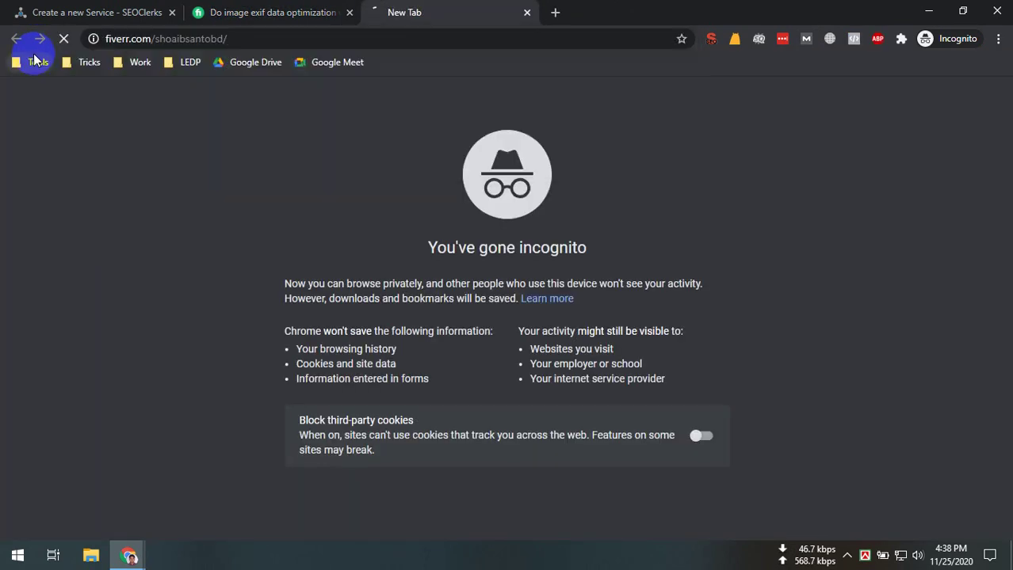
Move the profile tab second and view the on page seo gig's WordPress screenshot
{"action": "left_click_drag", "start_coordinate": [404, 12], "coordinate": [283, 11]}
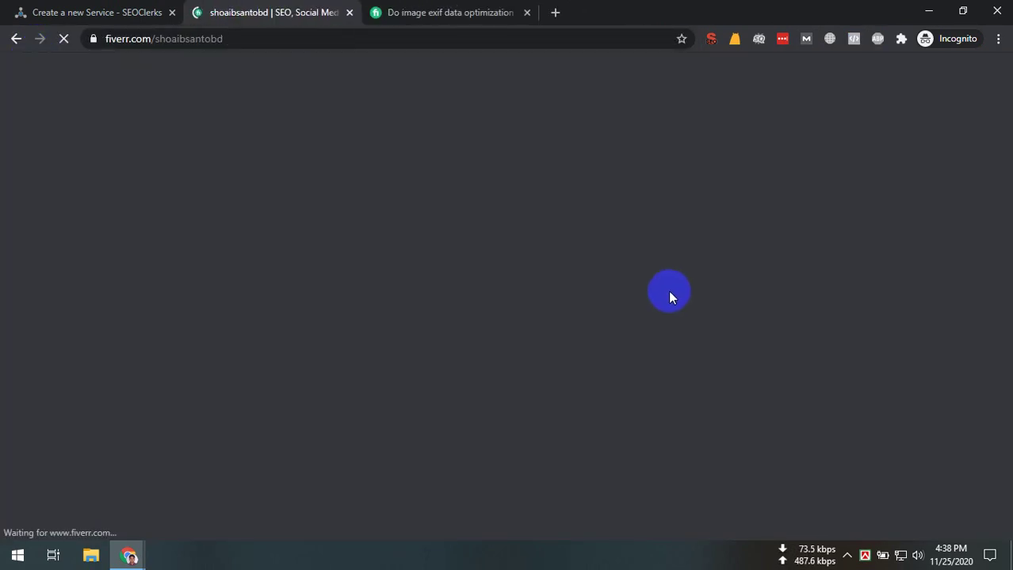
{"action": "scroll", "coordinate": [664, 317], "scroll_direction": "down", "scroll_amount": 5}
{"action": "left_click", "coordinate": [658, 296]}
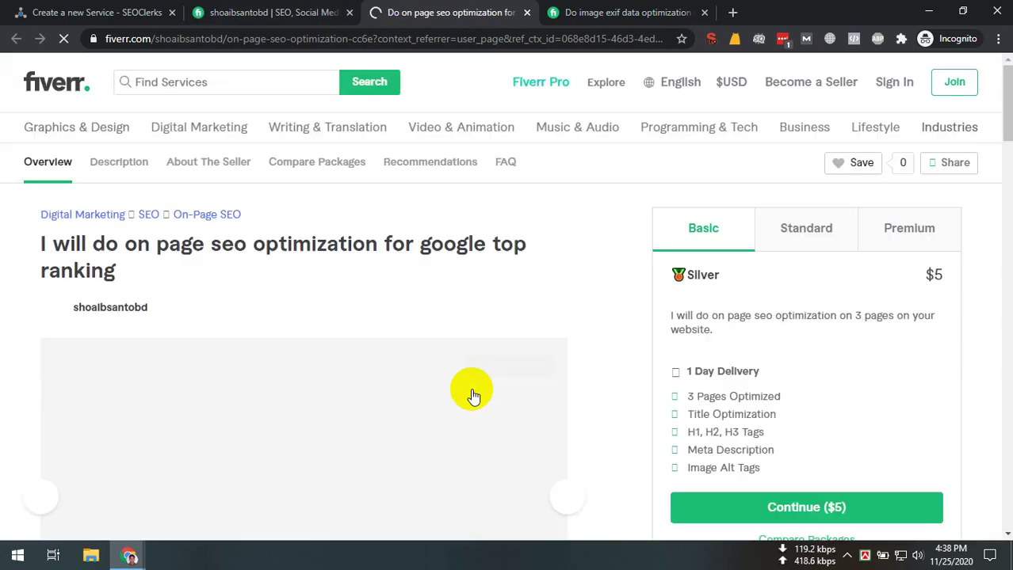
{"action": "scroll", "coordinate": [294, 308], "scroll_direction": "down", "scroll_amount": 3}
{"action": "scroll", "coordinate": [141, 371], "scroll_direction": "up", "scroll_amount": 3}
{"action": "scroll", "coordinate": [190, 411], "scroll_direction": "down", "scroll_amount": 5}
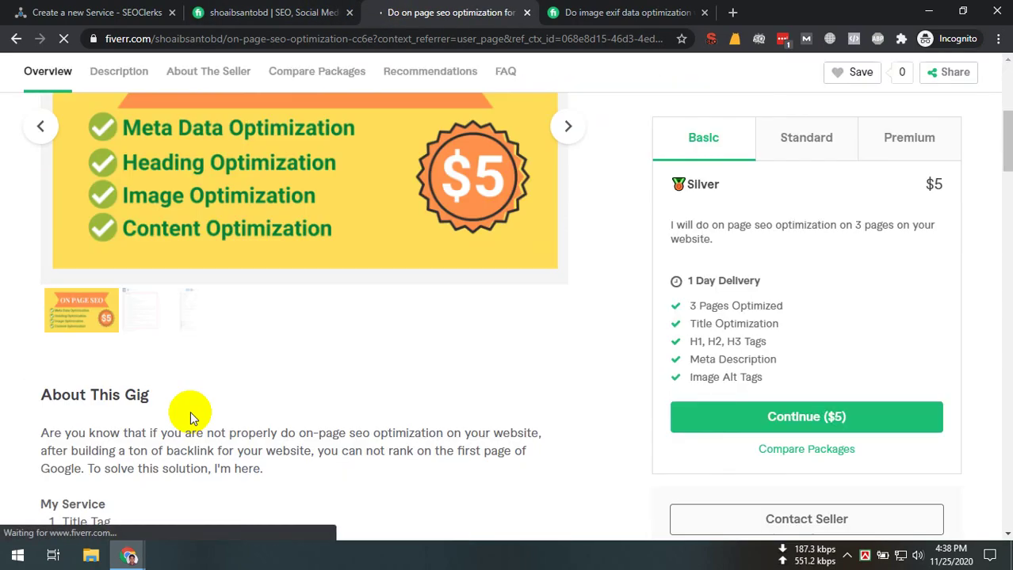
{"action": "left_click", "coordinate": [162, 321]}
{"action": "scroll", "coordinate": [42, 236], "scroll_direction": "up", "scroll_amount": 2}
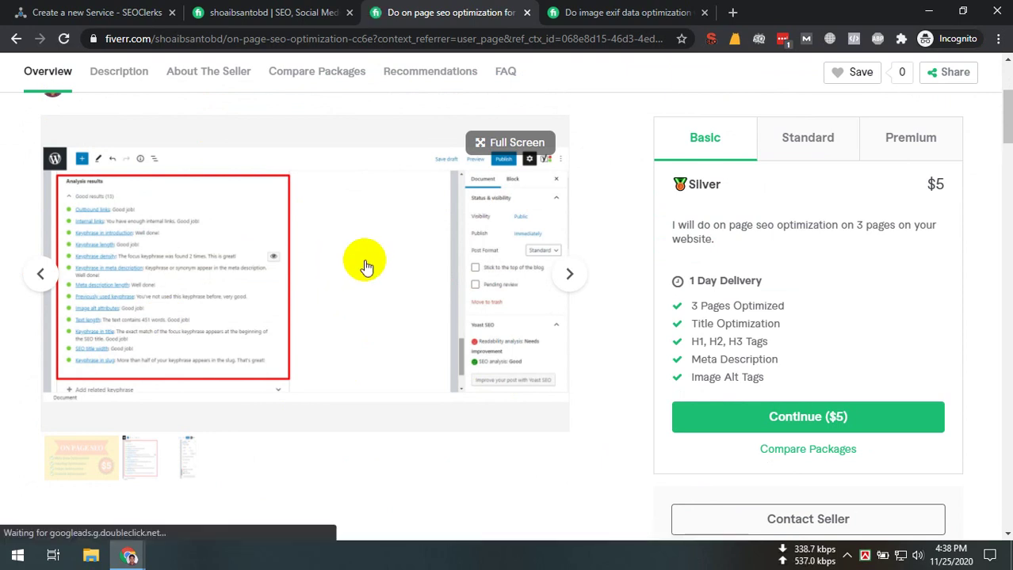
Close the on-page SEO gig tab, move the image exif gig tab second, and return to SEOClerks
{"action": "key", "text": "ctrl+1"}
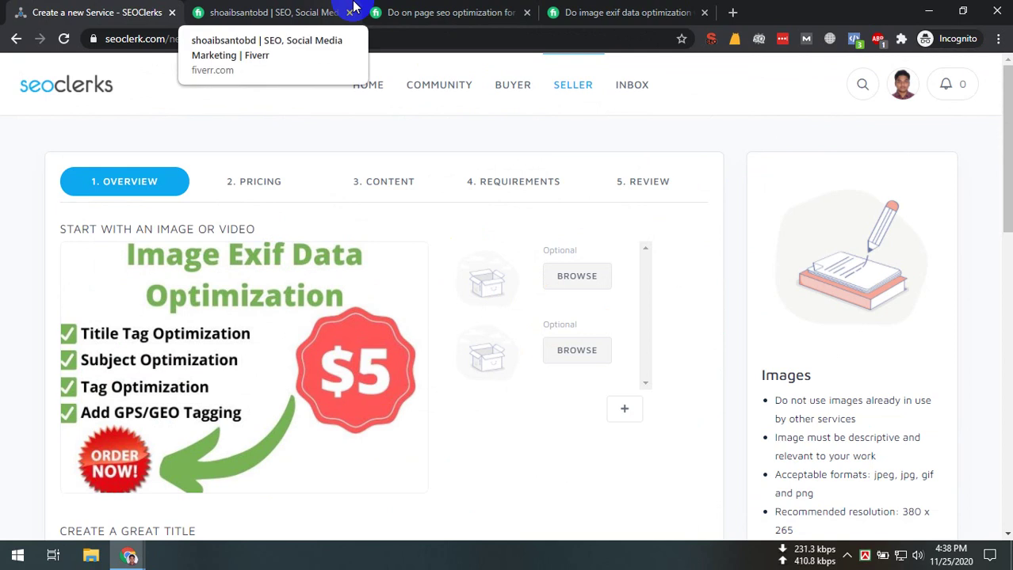
{"action": "left_click", "coordinate": [393, 10]}
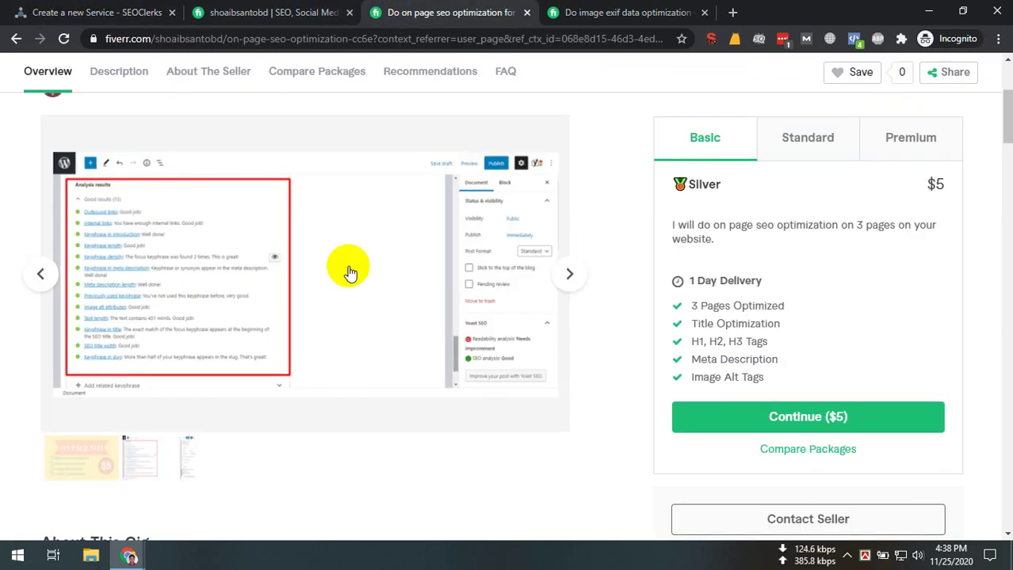
{"action": "left_click", "coordinate": [526, 12]}
{"action": "left_click", "coordinate": [95, 12]}
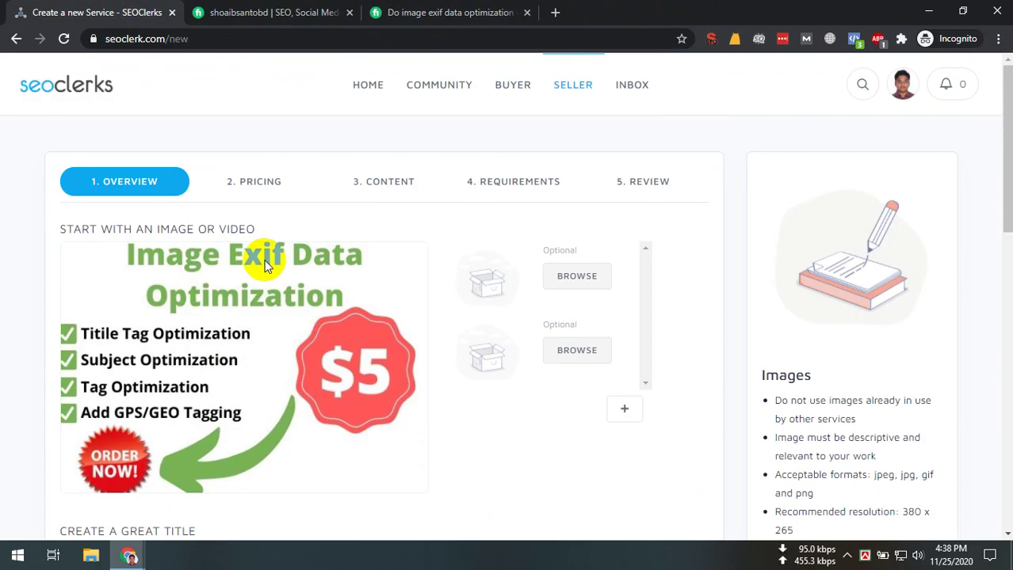
{"action": "scroll", "coordinate": [446, 317], "scroll_direction": "down", "scroll_amount": 4}
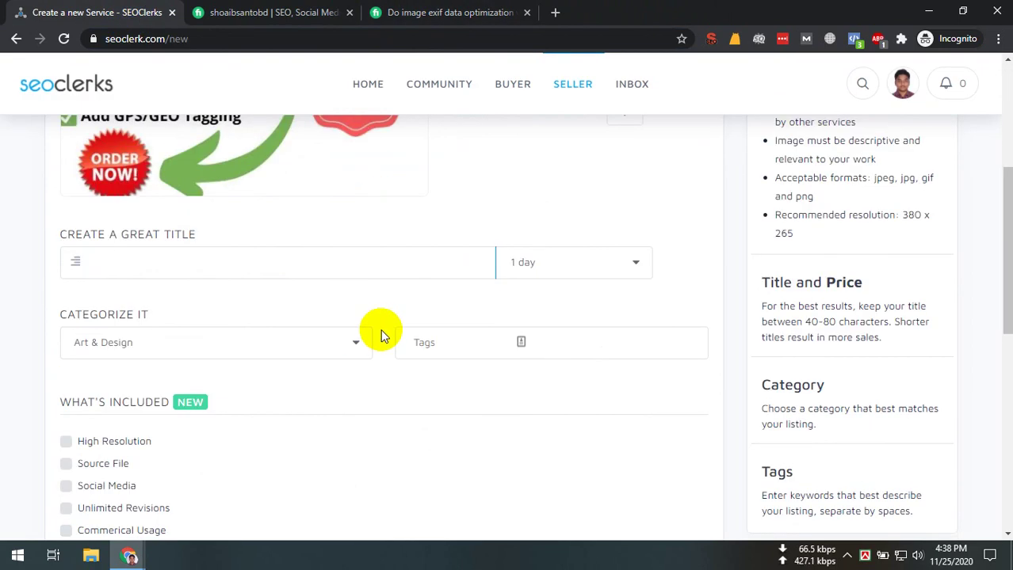
{"action": "left_click_drag", "start_coordinate": [432, 12], "coordinate": [262, 12]}
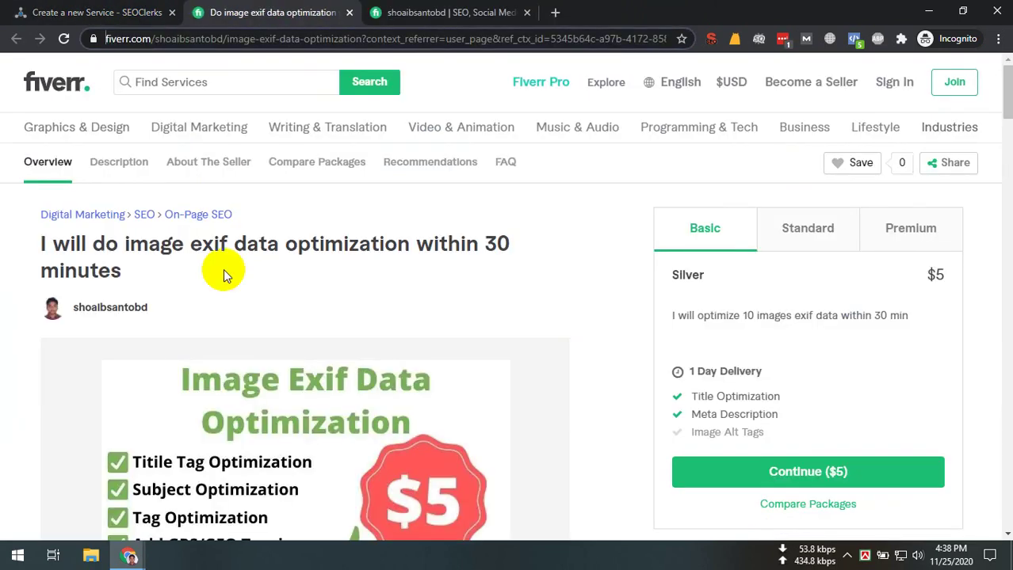
{"action": "left_click", "coordinate": [38, 10]}
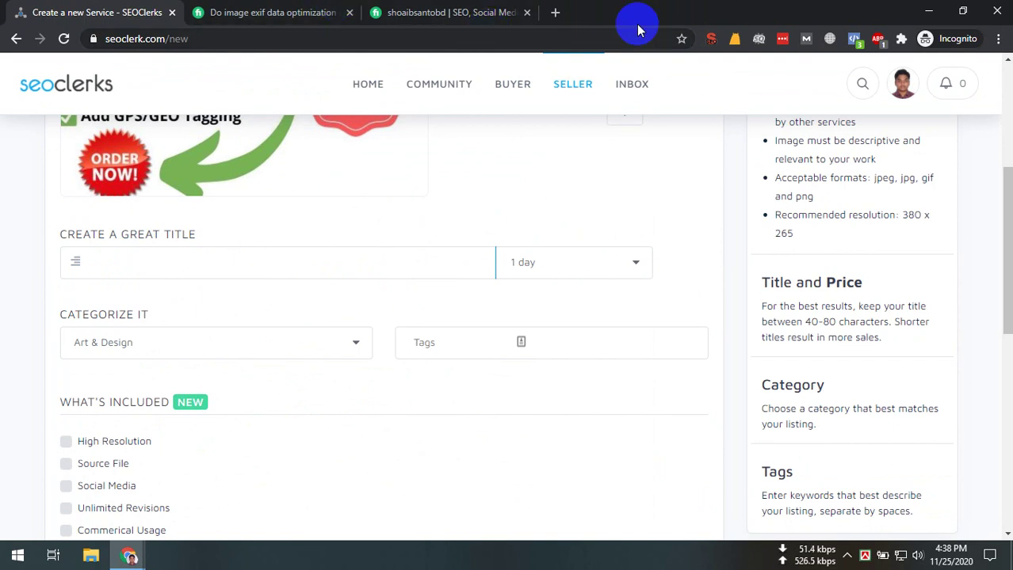
Open the SEOClerks site in a new tab via a web search for 'seoclea'
{"action": "left_click", "coordinate": [556, 14]}
{"action": "type", "text": "seo"}
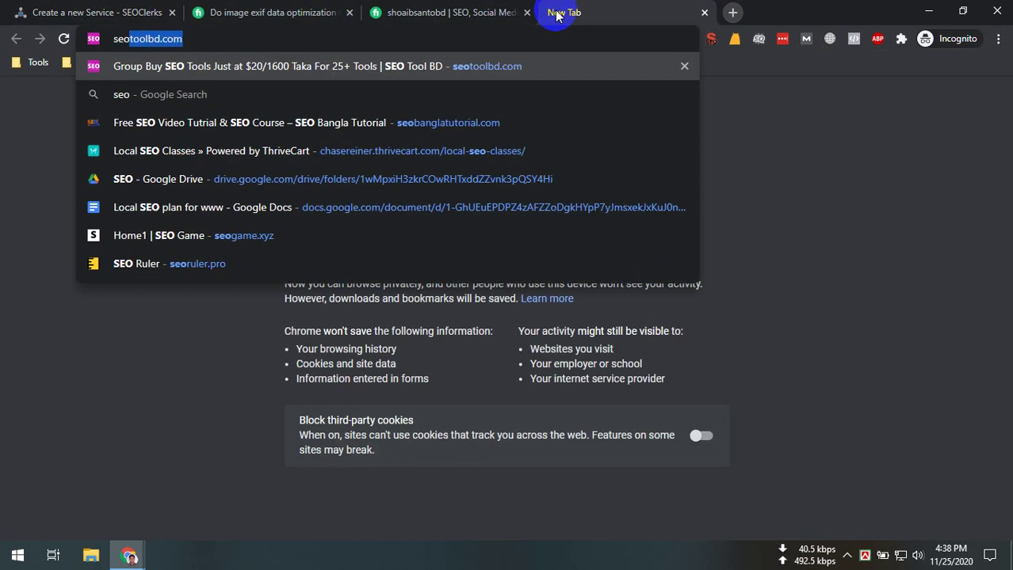
{"action": "type", "text": "clearks"}
{"action": "key", "text": "Return"}
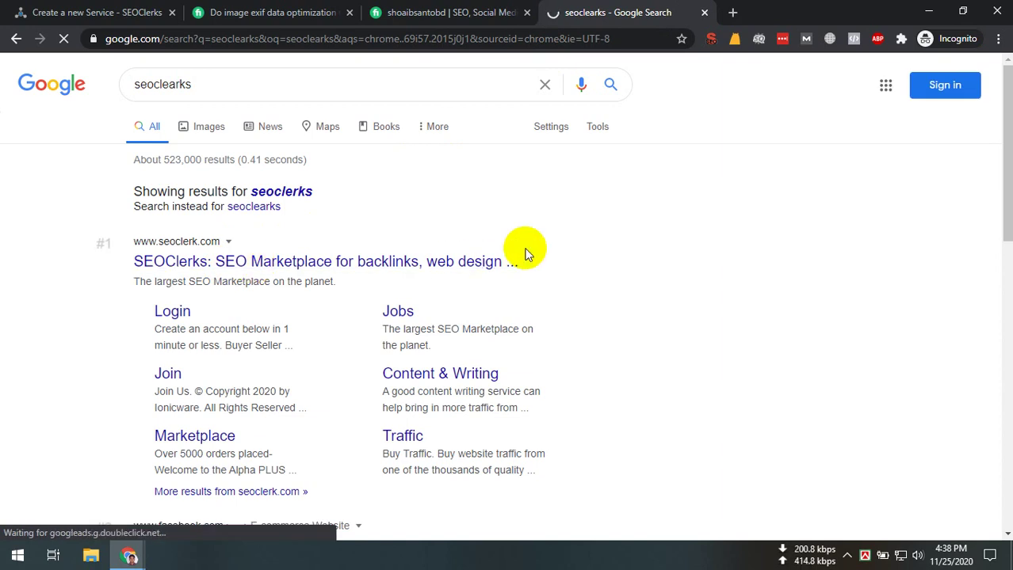
{"action": "left_click", "coordinate": [524, 253]}
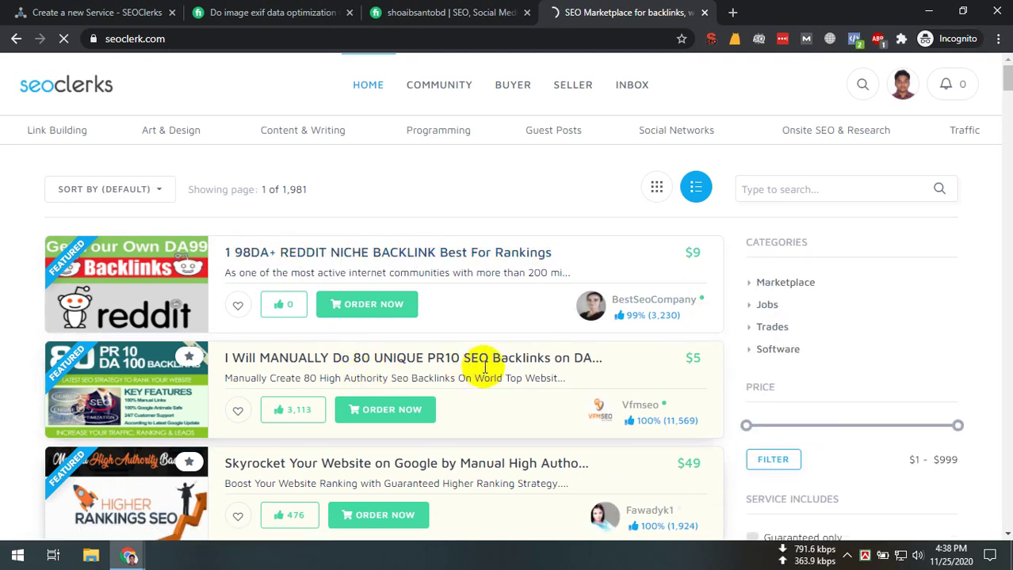
Scroll through the SEOClerks marketplace's featured backlink gigs
{"action": "scroll", "coordinate": [485, 367], "scroll_direction": "down", "scroll_amount": 1}
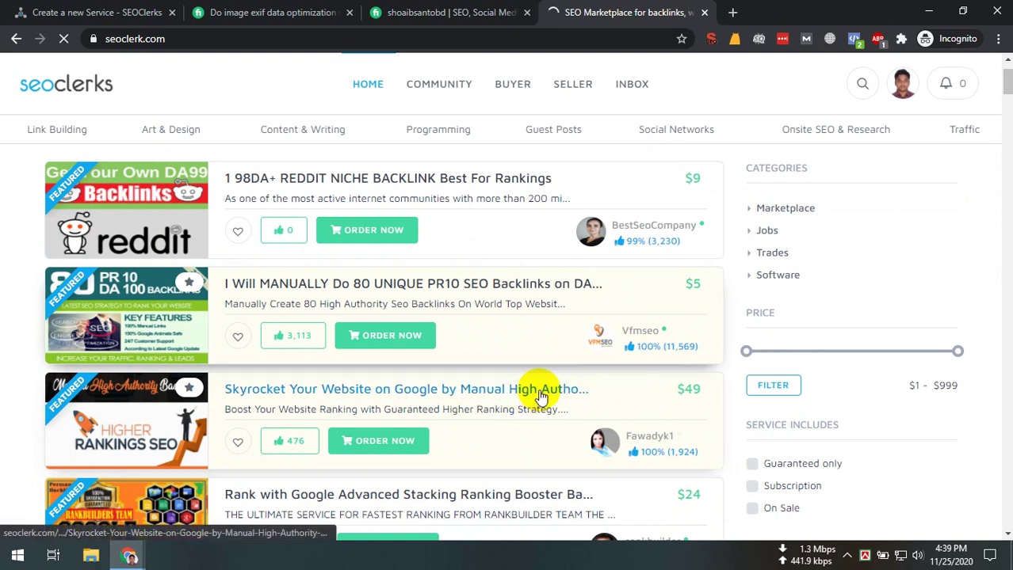
{"action": "scroll", "coordinate": [531, 389], "scroll_direction": "down", "scroll_amount": 2}
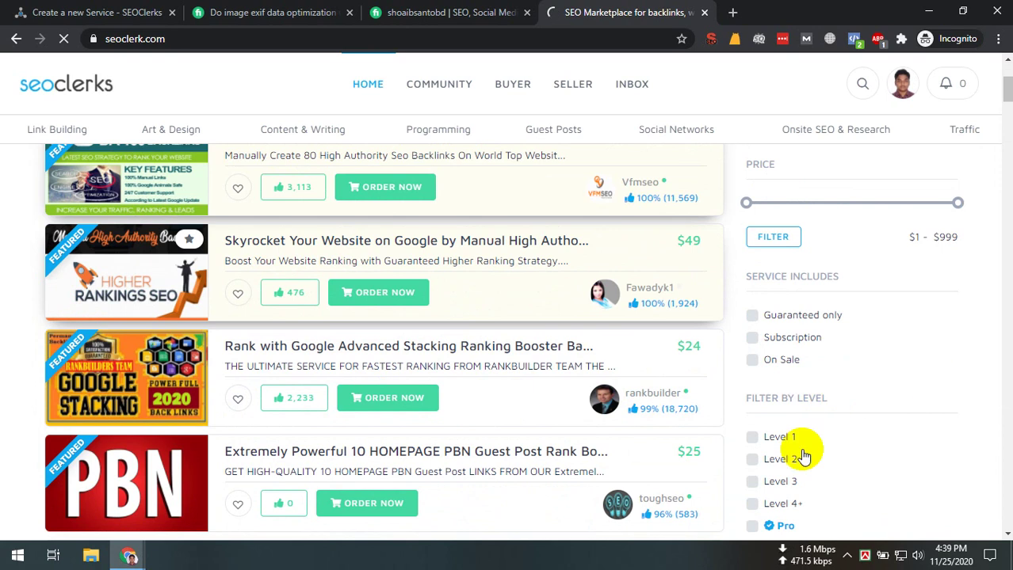
{"action": "scroll", "coordinate": [547, 453], "scroll_direction": "down", "scroll_amount": 3}
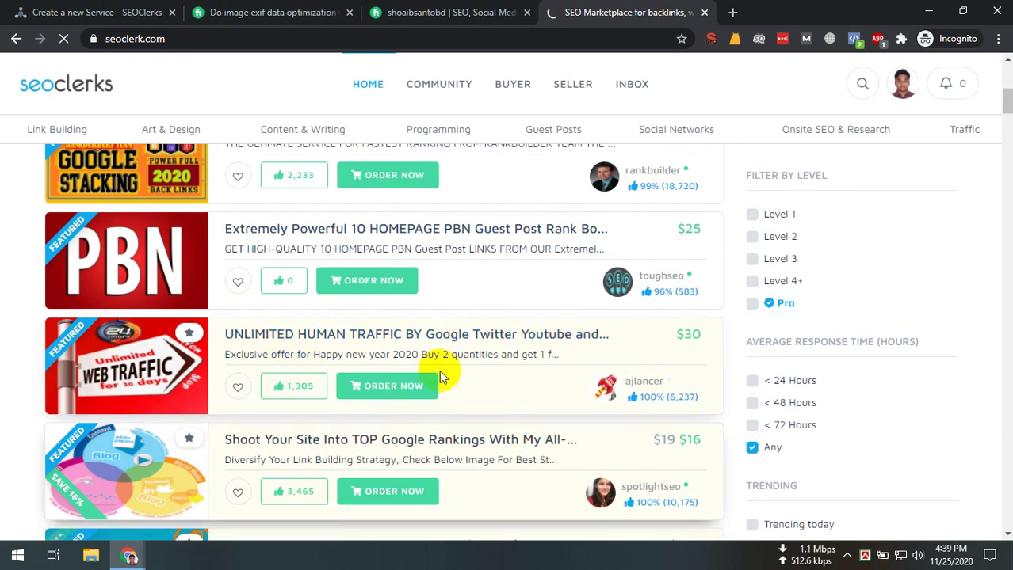
{"action": "scroll", "coordinate": [439, 370], "scroll_direction": "down", "scroll_amount": 1}
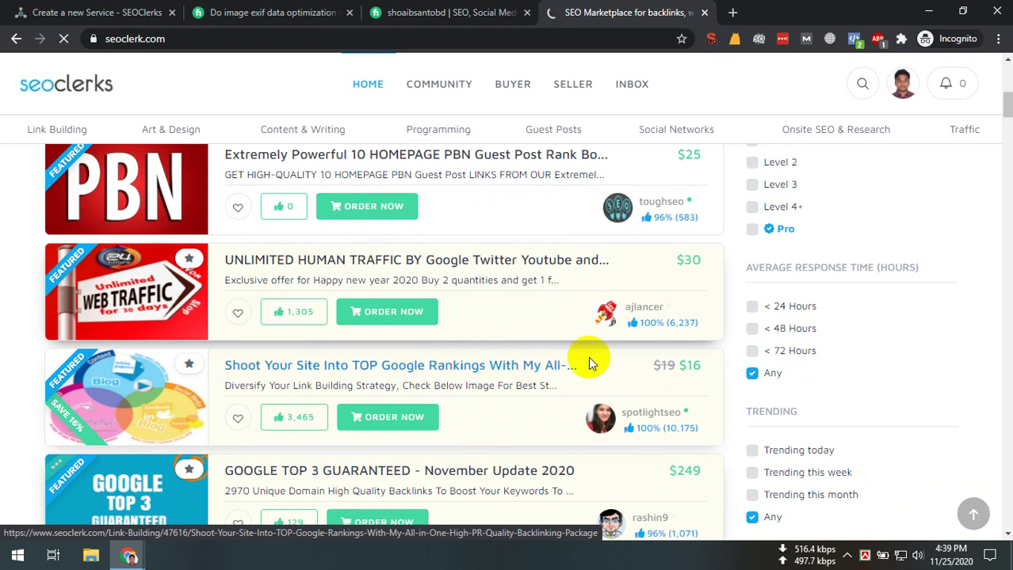
{"action": "scroll", "coordinate": [589, 361], "scroll_direction": "up", "scroll_amount": 5}
Copy the Fiverr gig title and paste it into the SEOClerks service title field
{"action": "left_click", "coordinate": [323, 9]}
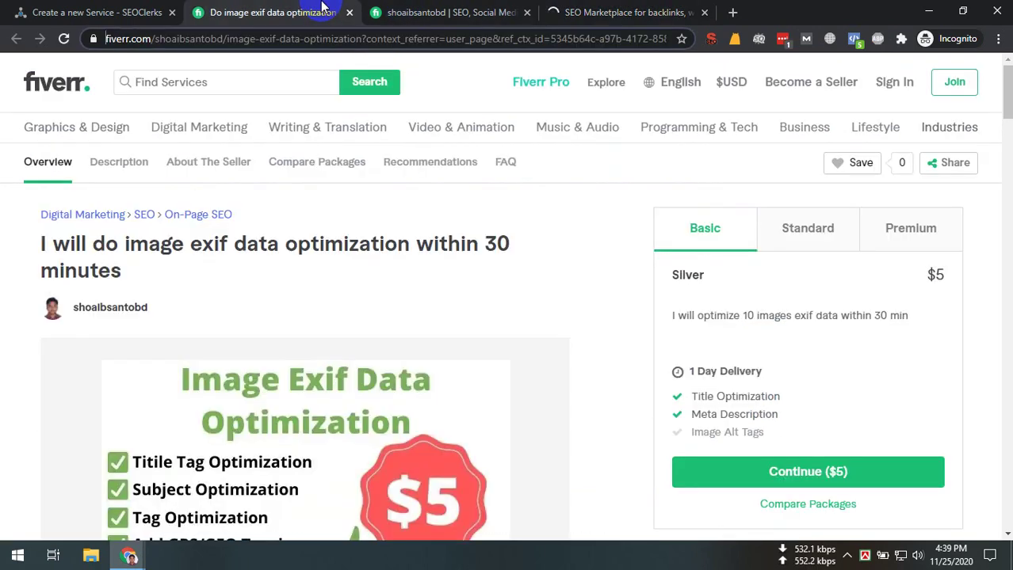
{"action": "triple_click", "coordinate": [135, 244]}
{"action": "right_click", "coordinate": [135, 244]}
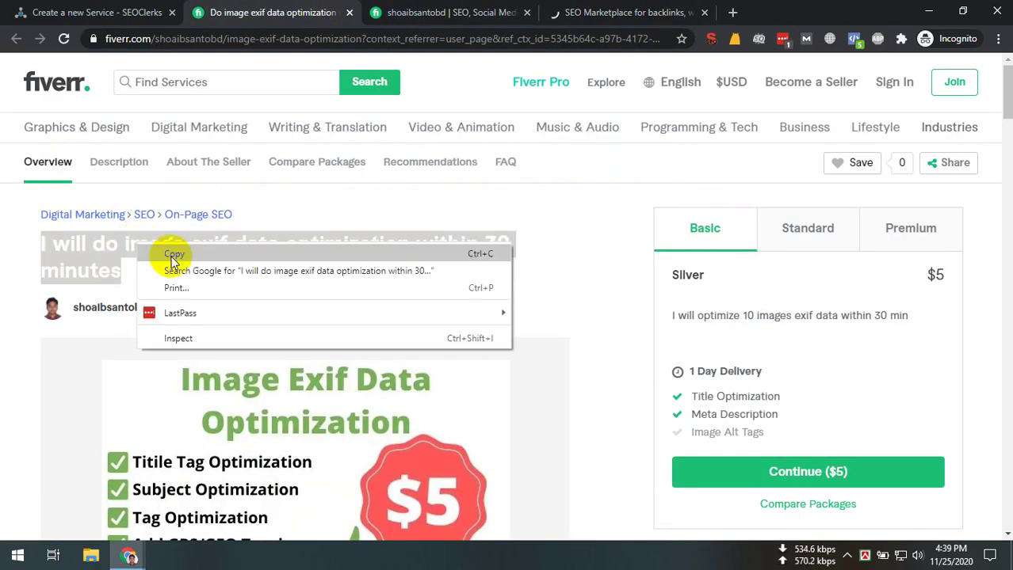
{"action": "left_click", "coordinate": [170, 254]}
{"action": "left_click", "coordinate": [95, 12]}
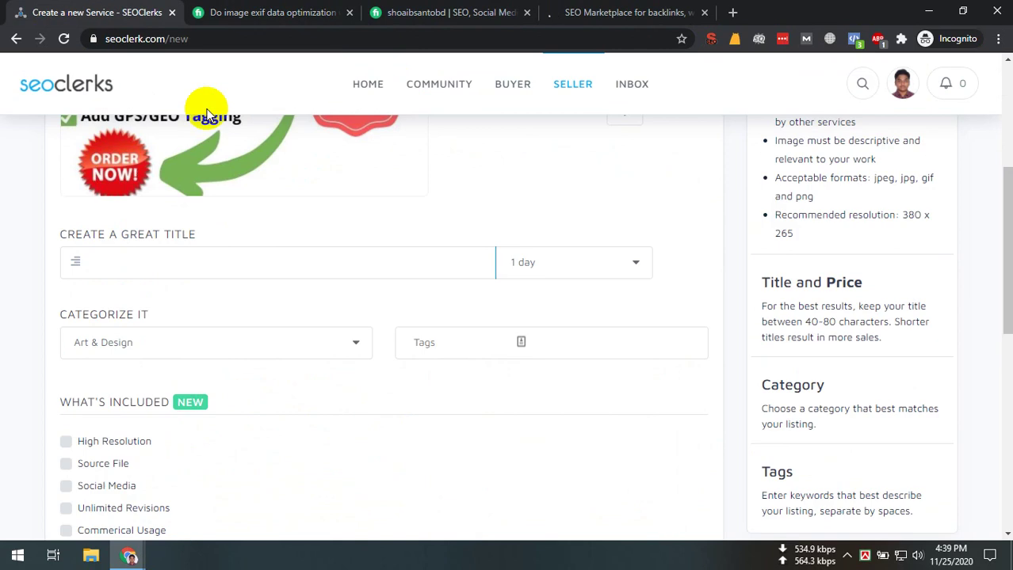
{"action": "right_click", "coordinate": [131, 267]}
{"action": "left_click", "coordinate": [158, 381]}
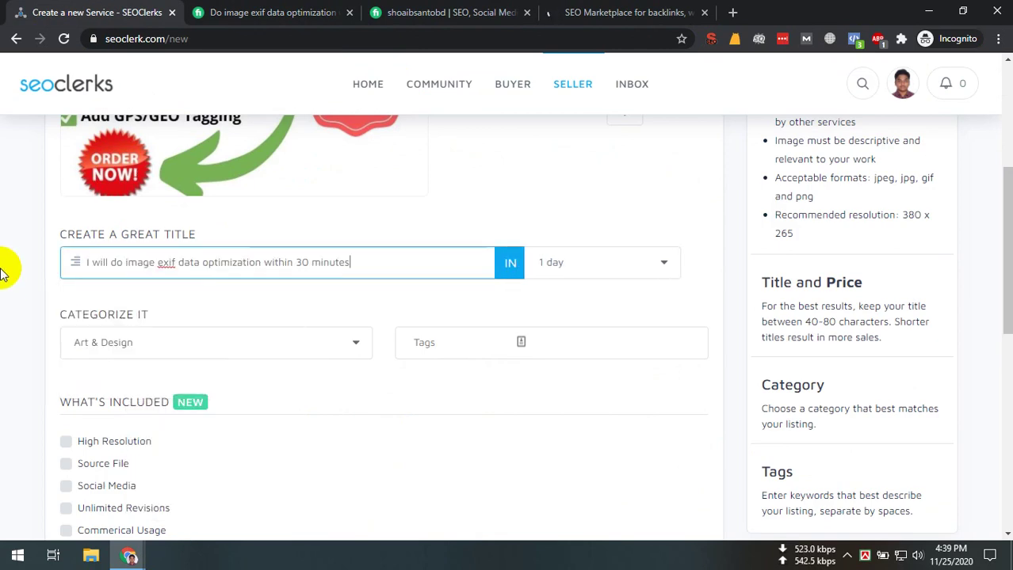
Review the pasted title's 'within 30 minutes' wording and keep delivery time at 1 day
{"action": "left_click_drag", "start_coordinate": [374, 267], "coordinate": [5, 252]}
{"action": "left_click", "coordinate": [356, 279]}
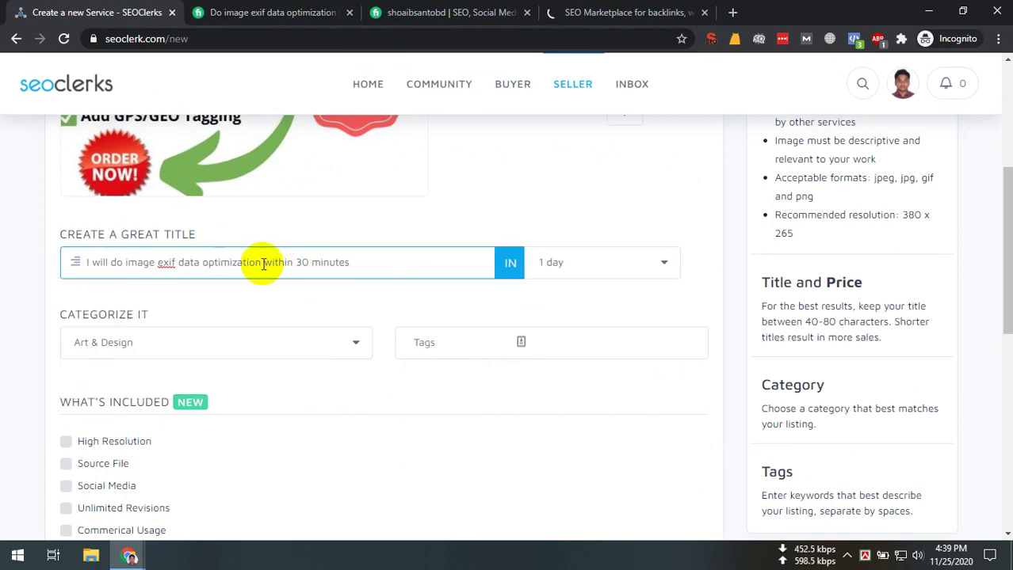
{"action": "left_click_drag", "start_coordinate": [263, 263], "coordinate": [511, 283]}
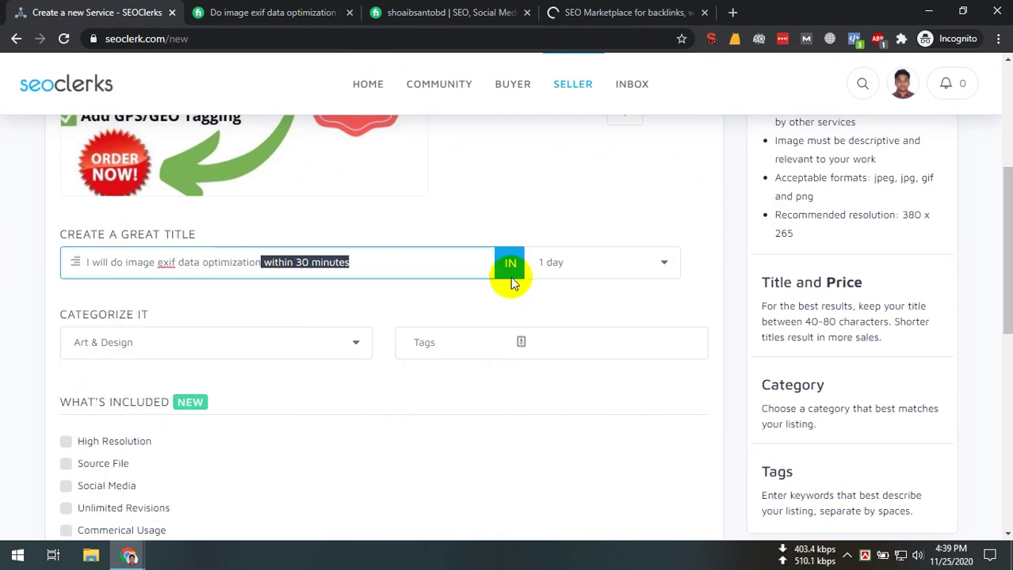
{"action": "left_click", "coordinate": [576, 278]}
{"action": "left_click", "coordinate": [576, 277]}
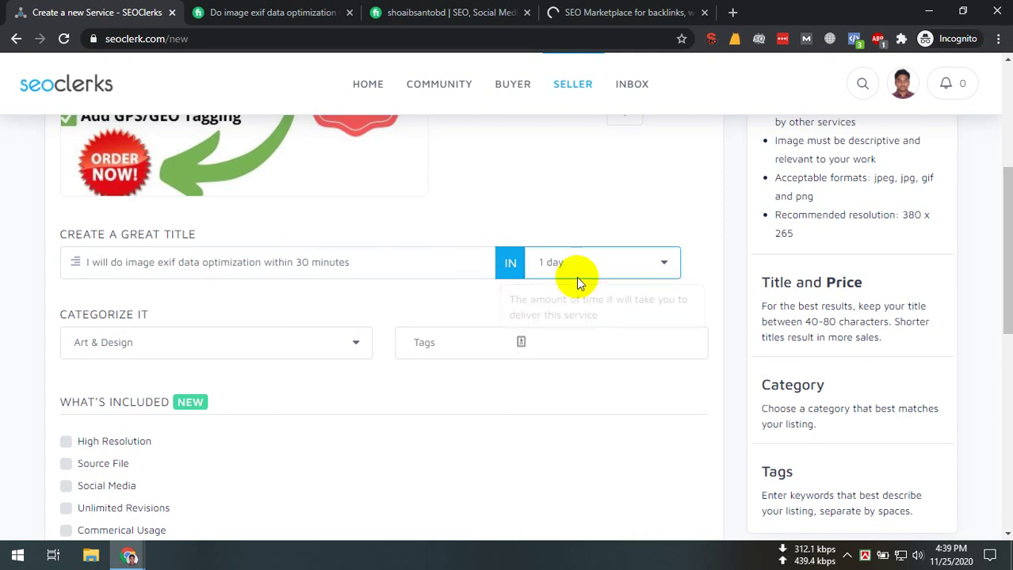
{"action": "left_click", "coordinate": [181, 336]}
Choose Onsite SEO & Research as the category and focus the Tags field
{"action": "scroll", "coordinate": [161, 257], "scroll_direction": "down", "scroll_amount": 4}
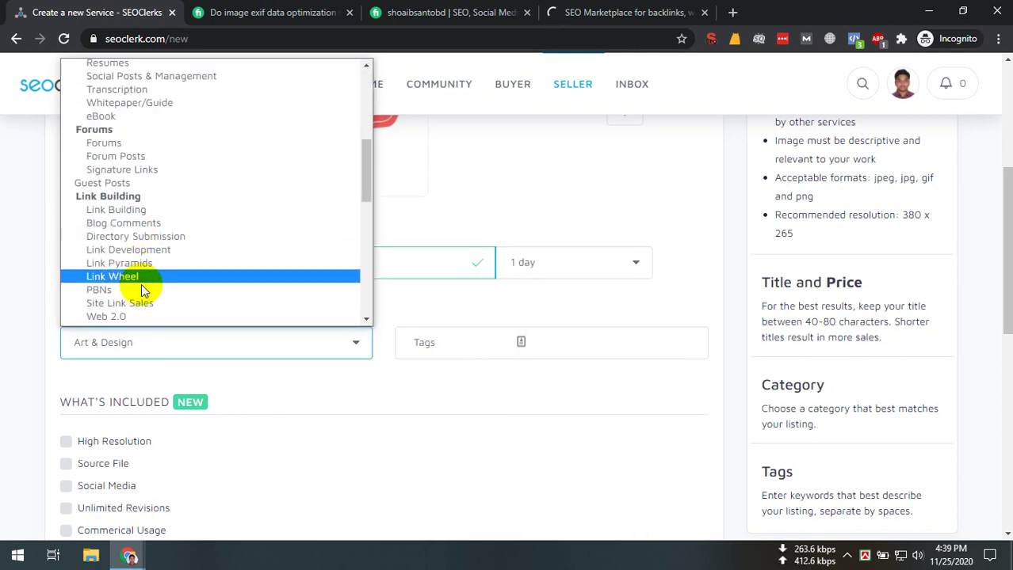
{"action": "scroll", "coordinate": [187, 262], "scroll_direction": "down", "scroll_amount": 4}
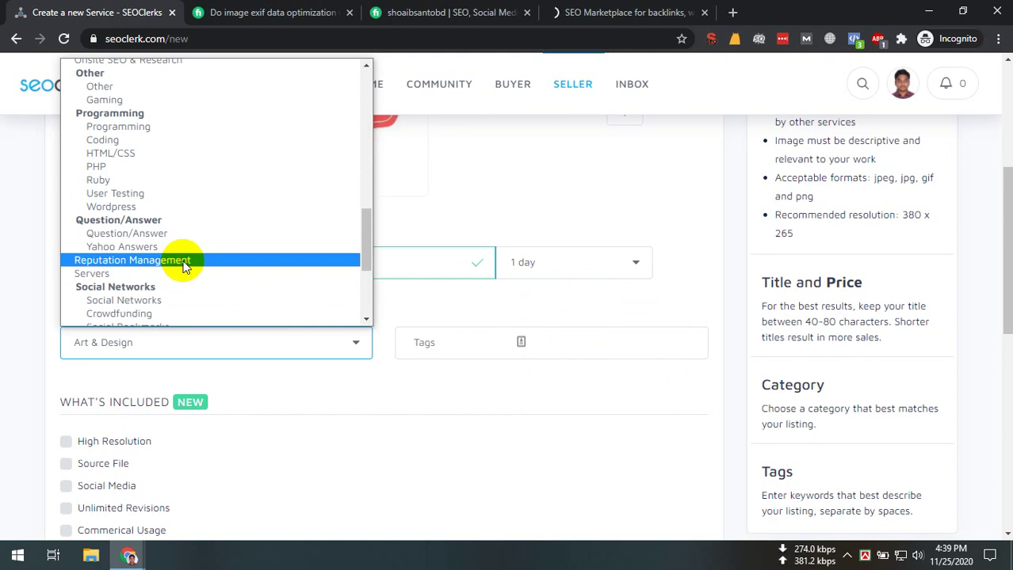
{"action": "scroll", "coordinate": [176, 303], "scroll_direction": "down", "scroll_amount": 3}
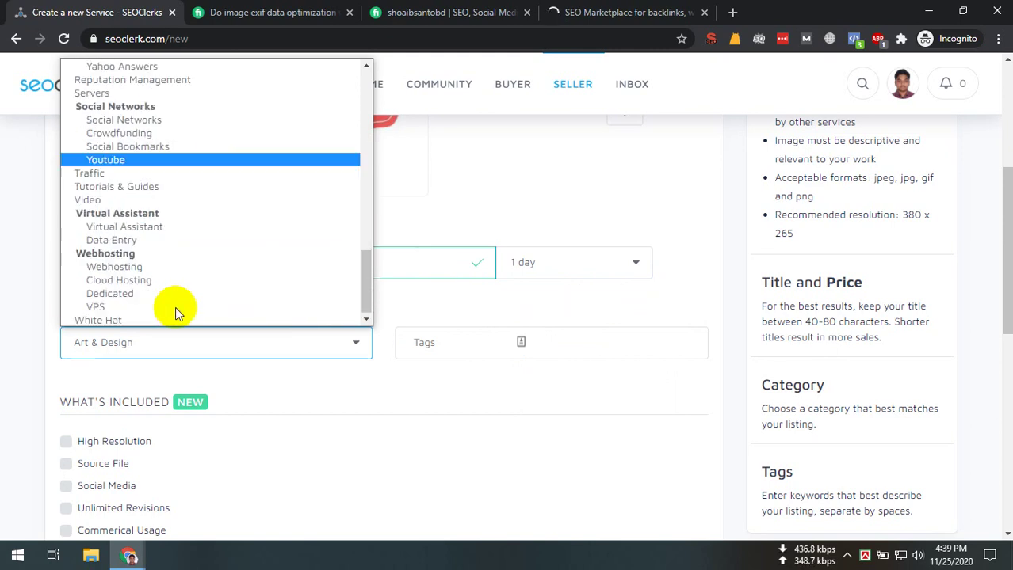
{"action": "scroll", "coordinate": [170, 309], "scroll_direction": "up", "scroll_amount": 5}
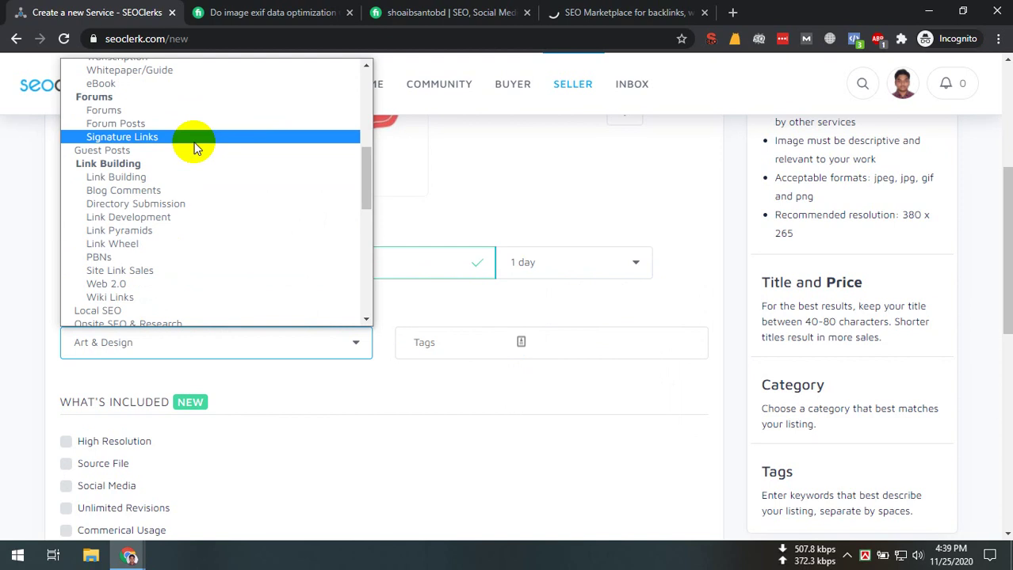
{"action": "scroll", "coordinate": [190, 158], "scroll_direction": "up", "scroll_amount": 3}
{"action": "scroll", "coordinate": [175, 234], "scroll_direction": "down", "scroll_amount": 3}
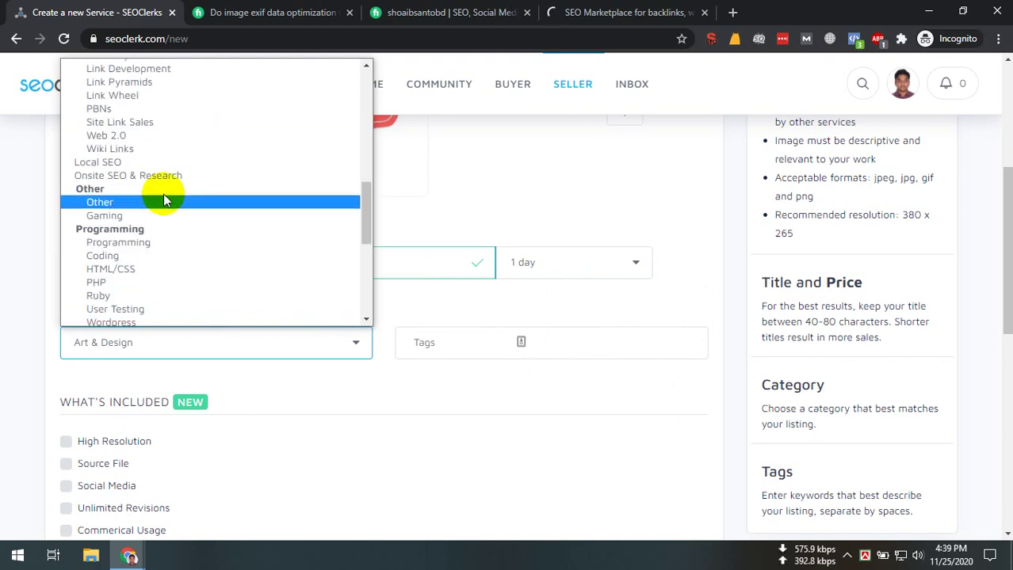
{"action": "left_click", "coordinate": [187, 177]}
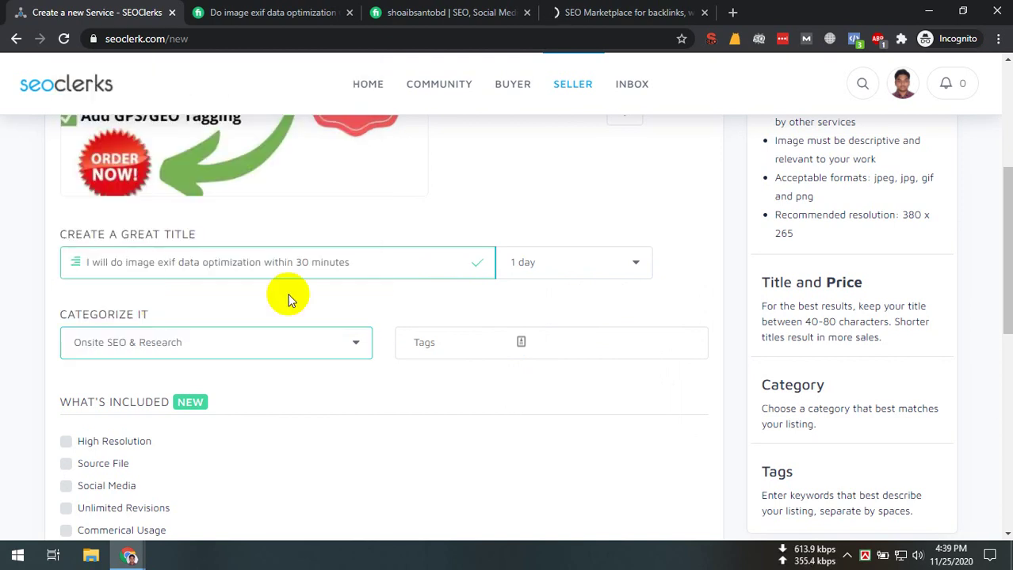
{"action": "left_click", "coordinate": [424, 342]}
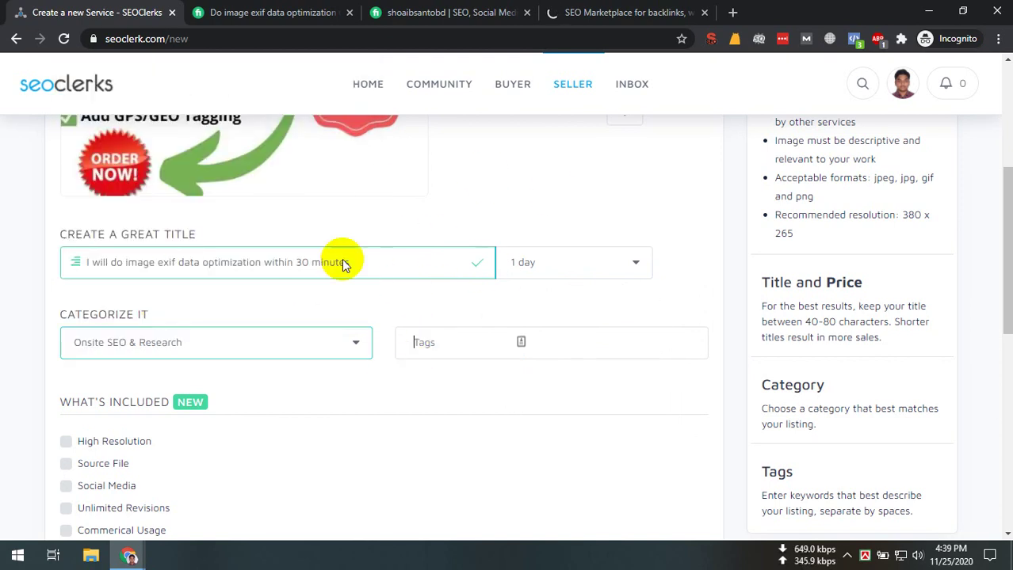
{"action": "left_click", "coordinate": [260, 12]}
Open the Reddit backlink and PR10 backlinks gigs from the marketplace in new tabs
{"action": "scroll", "coordinate": [407, 412], "scroll_direction": "down", "scroll_amount": 5}
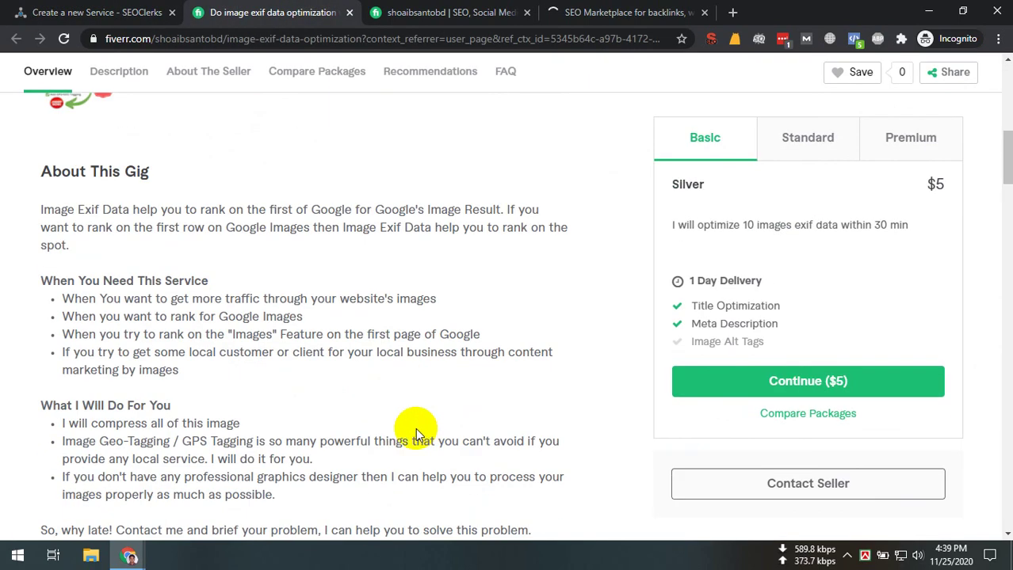
{"action": "left_click", "coordinate": [448, 12]}
{"action": "left_click", "coordinate": [583, 9]}
{"action": "scroll", "coordinate": [281, 358], "scroll_direction": "up", "scroll_amount": 2}
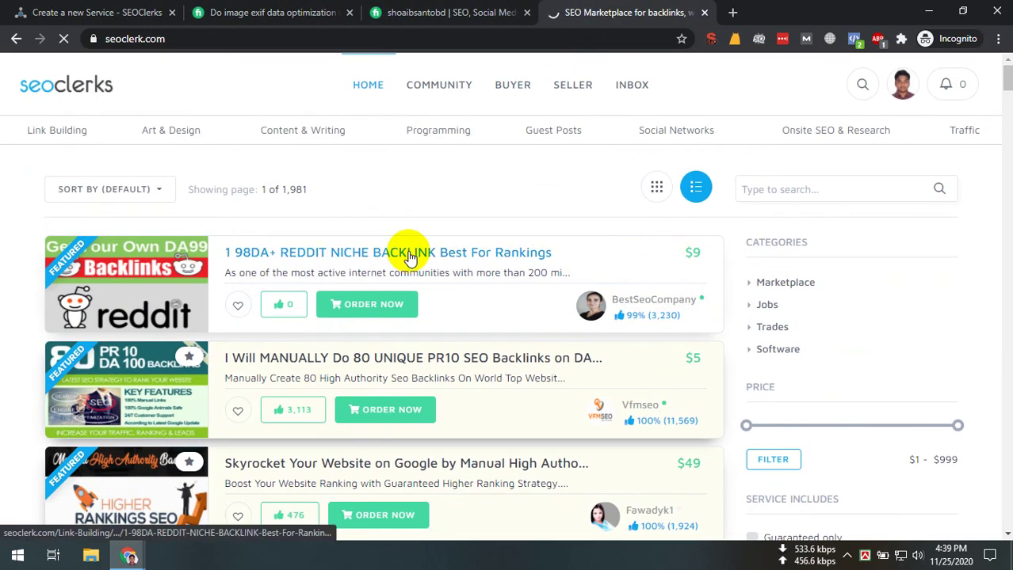
{"action": "middle_click", "coordinate": [407, 252]}
{"action": "middle_click", "coordinate": [381, 358]}
Glance at the Reddit backlink gig, then go back to the Fiverr exif gig
{"action": "left_click", "coordinate": [613, 12]}
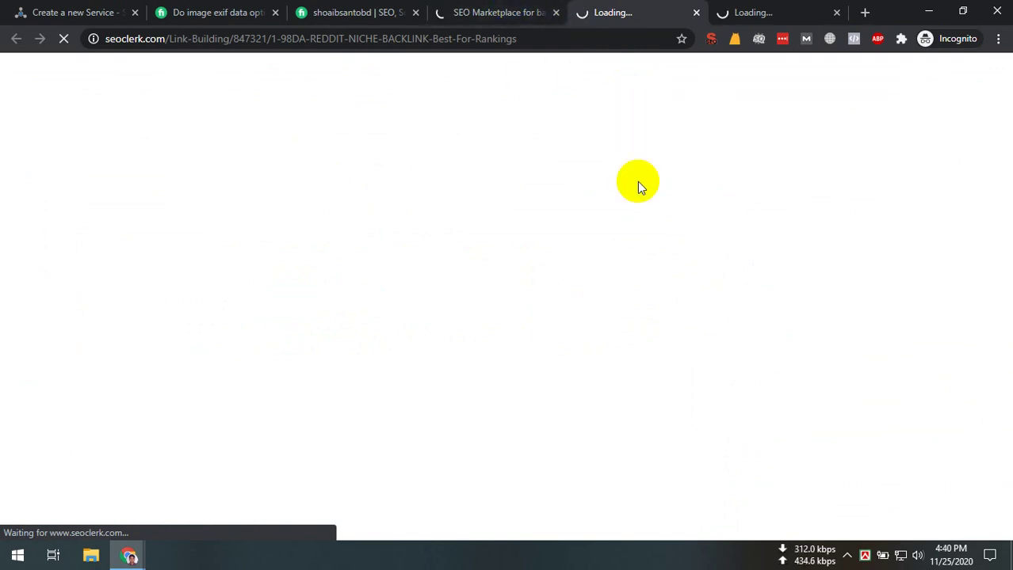
{"action": "left_click", "coordinate": [444, 11]}
{"action": "left_click", "coordinate": [583, 12]}
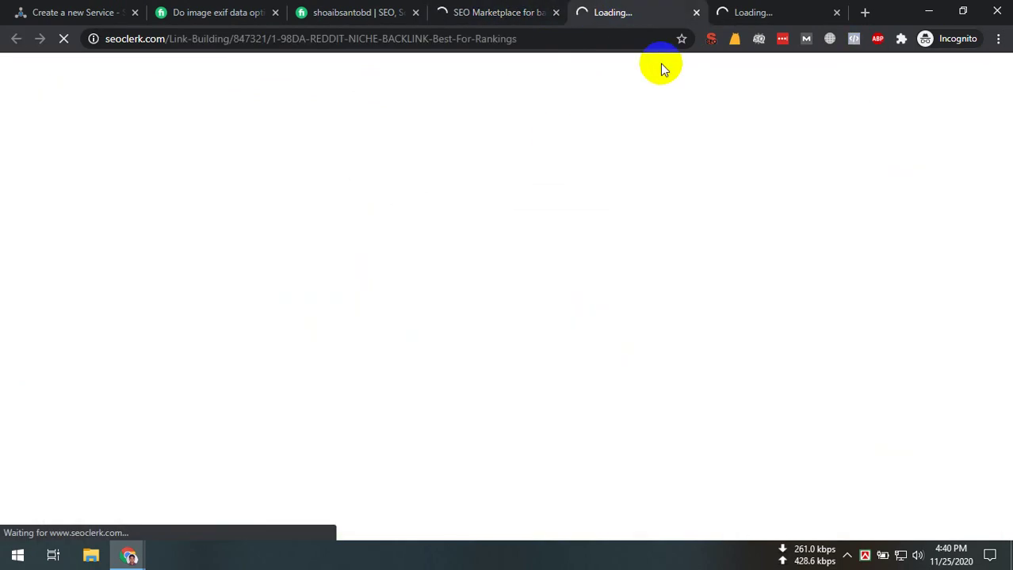
{"action": "left_click", "coordinate": [380, 12]}
{"action": "left_click", "coordinate": [218, 12]}
Add the image compression and geotag tags copied from the Fiverr gig
{"action": "scroll", "coordinate": [192, 423], "scroll_direction": "down", "scroll_amount": 20}
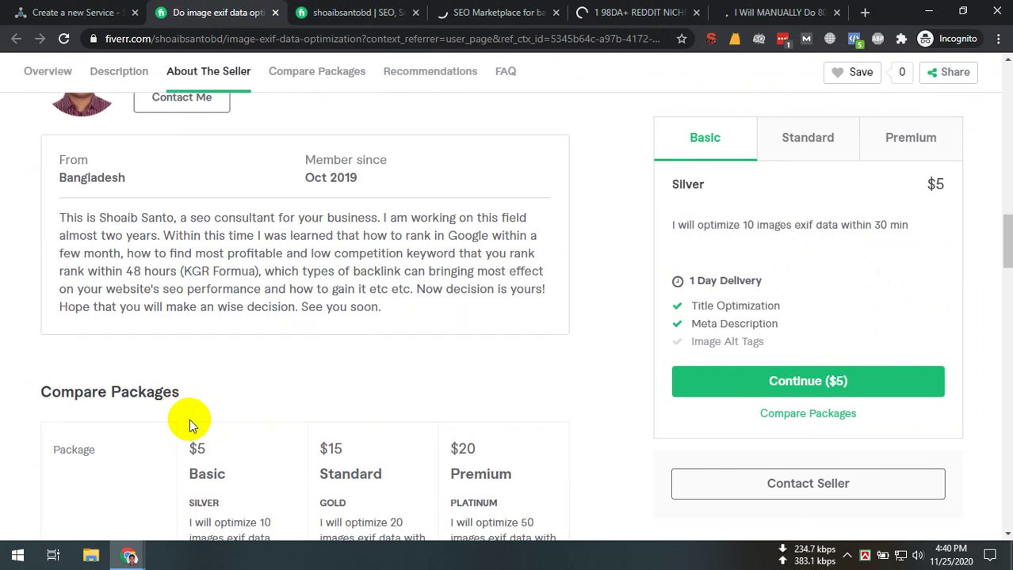
{"action": "scroll", "coordinate": [199, 413], "scroll_direction": "up", "scroll_amount": 7}
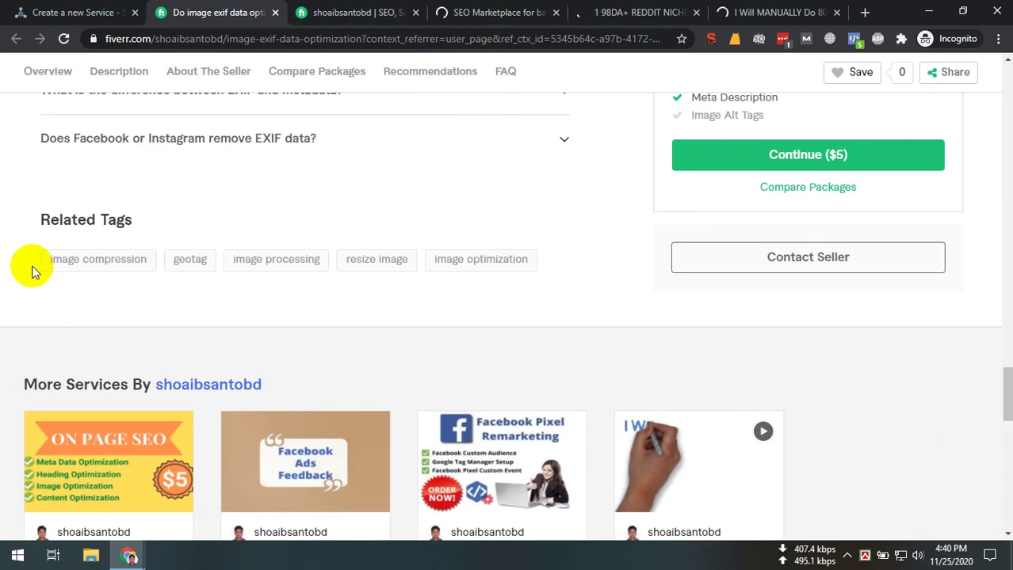
{"action": "left_click_drag", "start_coordinate": [34, 267], "coordinate": [156, 279]}
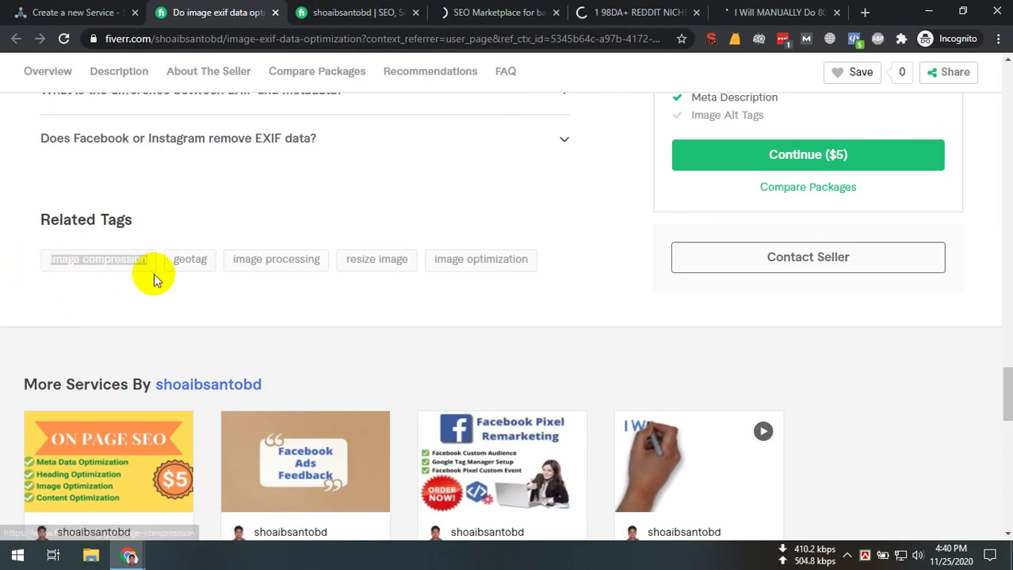
{"action": "left_click", "coordinate": [77, 12]}
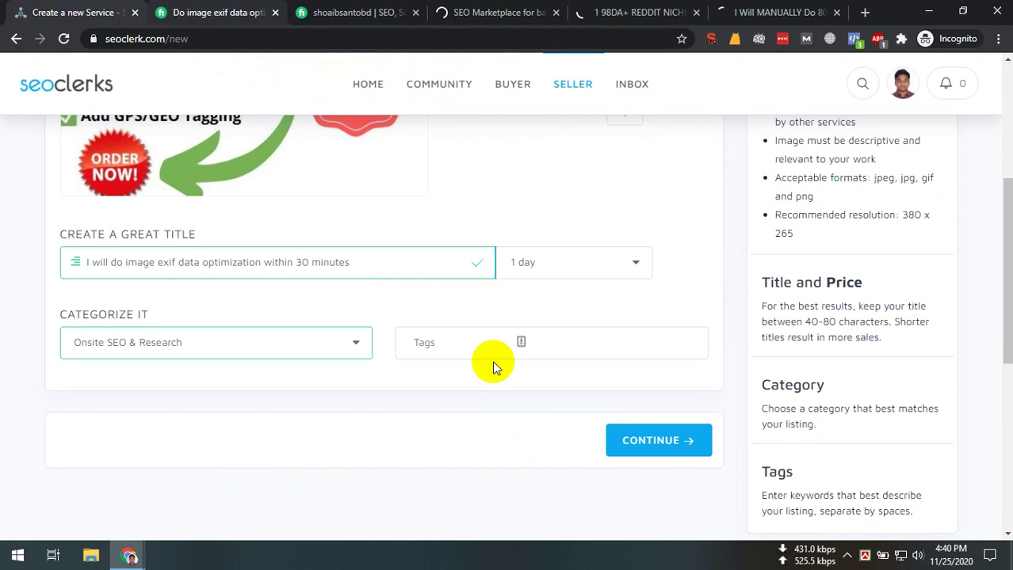
{"action": "left_click", "coordinate": [447, 347]}
{"action": "key", "text": "ctrl+v"}
{"action": "key", "text": "Return"}
{"action": "left_click", "coordinate": [406, 13]}
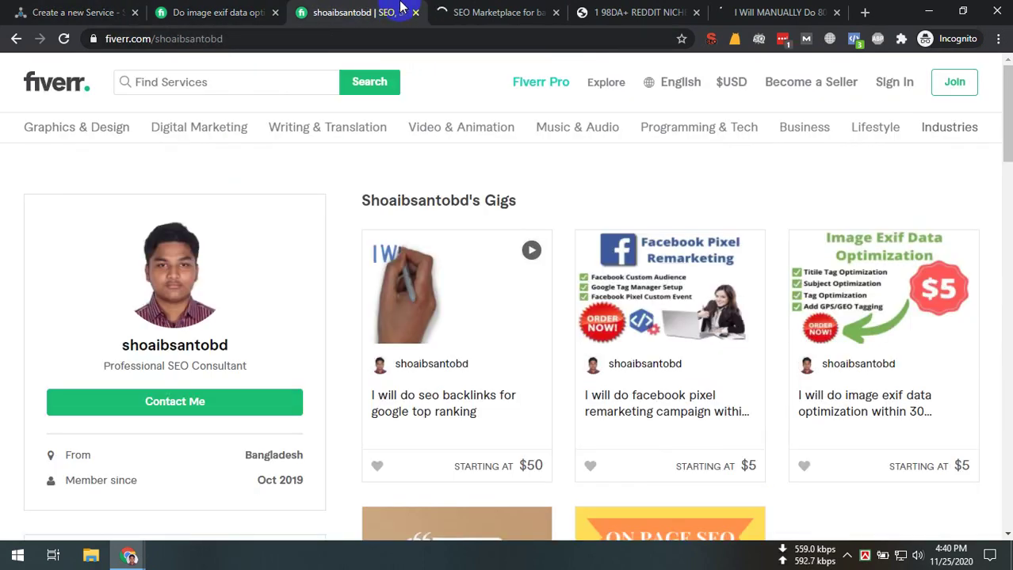
{"action": "left_click", "coordinate": [214, 12]}
{"action": "left_click_drag", "start_coordinate": [168, 263], "coordinate": [210, 266]}
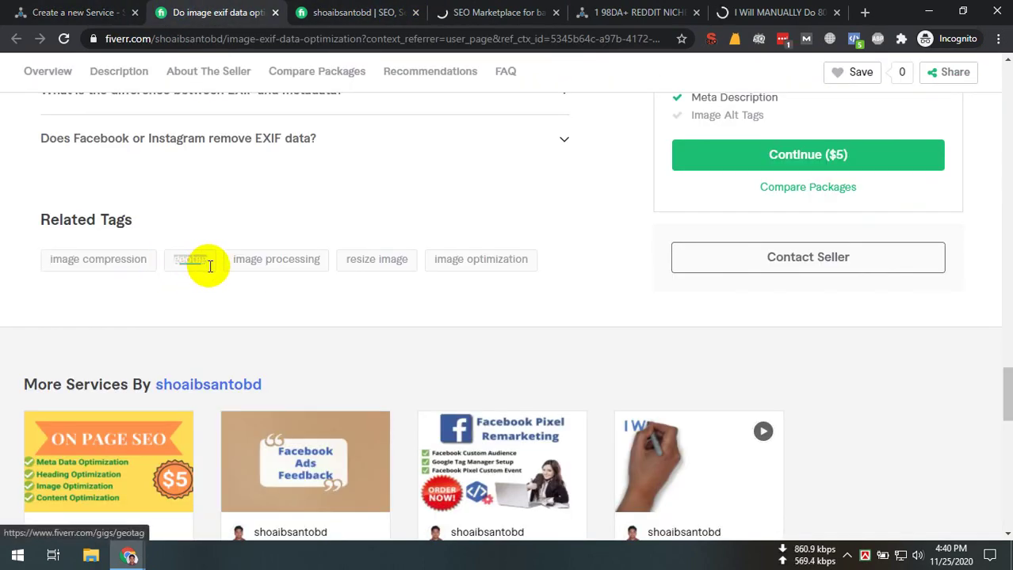
{"action": "left_click", "coordinate": [21, 7]}
{"action": "key", "text": "Return"}
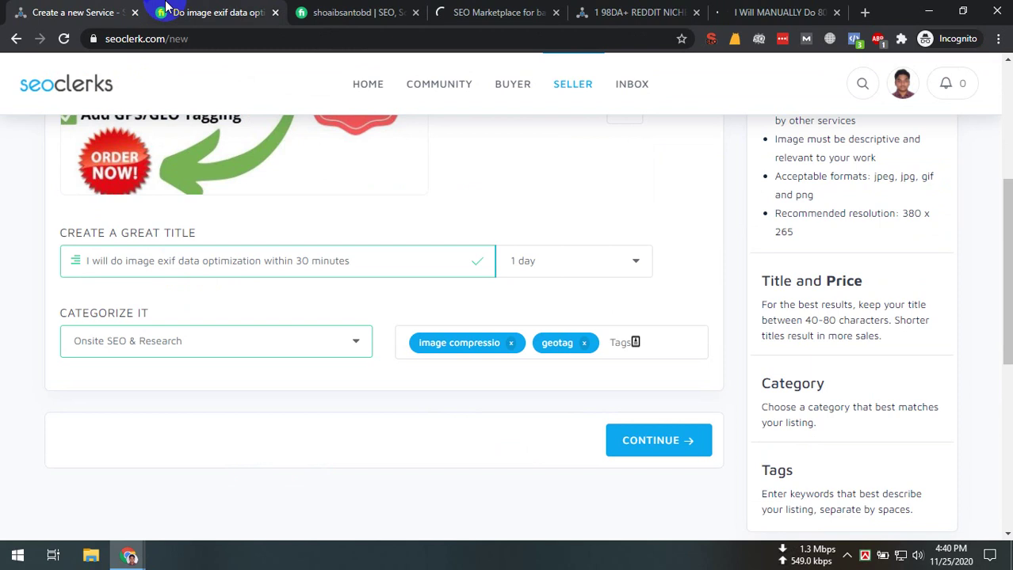
Add the image processing and resize image tags from Fiverr's related tags
{"action": "left_click", "coordinate": [165, 6]}
{"action": "left_click_drag", "start_coordinate": [210, 256], "coordinate": [322, 258]}
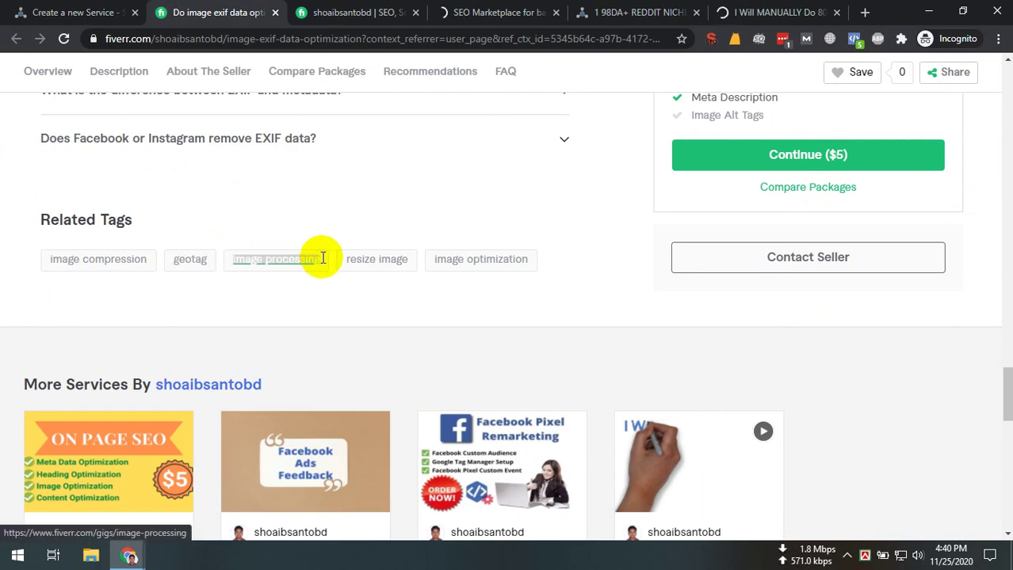
{"action": "key", "text": "ctrl+c"}
{"action": "left_click", "coordinate": [69, 11]}
{"action": "key", "text": "ctrl+v"}
{"action": "key", "text": "Return"}
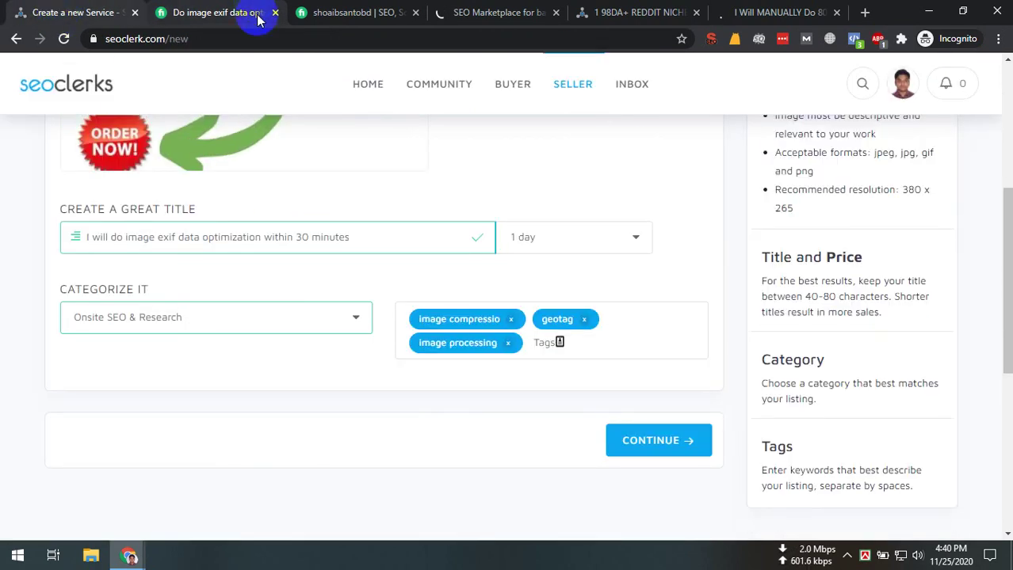
{"action": "left_click", "coordinate": [257, 20]}
{"action": "left_click_drag", "start_coordinate": [333, 265], "coordinate": [396, 267]}
{"action": "key", "text": "ctrl+c"}
{"action": "left_click", "coordinate": [64, 6]}
{"action": "key", "text": "ctrl+v"}
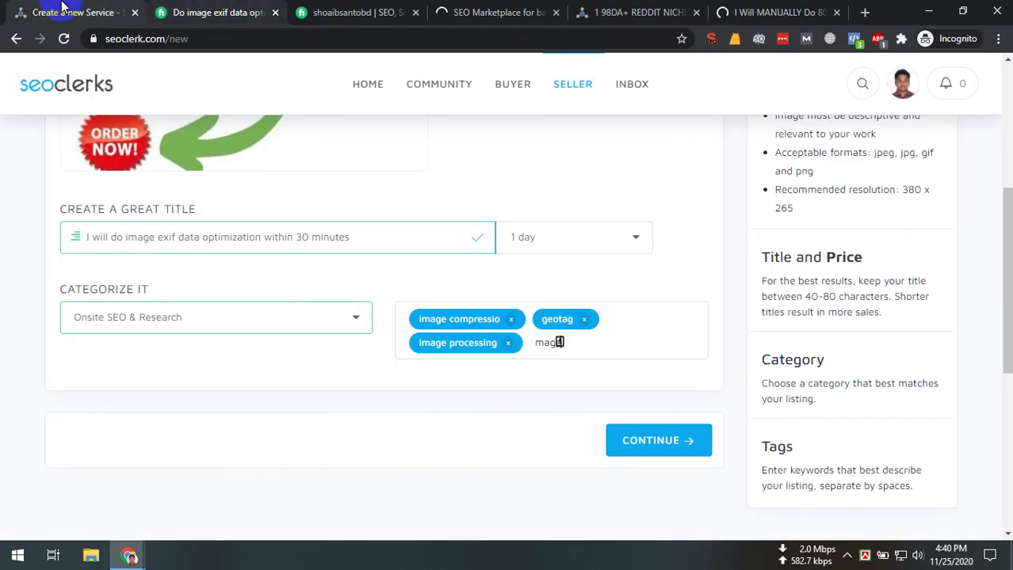
{"action": "key", "text": "Return"}
Add image optimization as the final service tag
{"action": "left_click", "coordinate": [210, 11]}
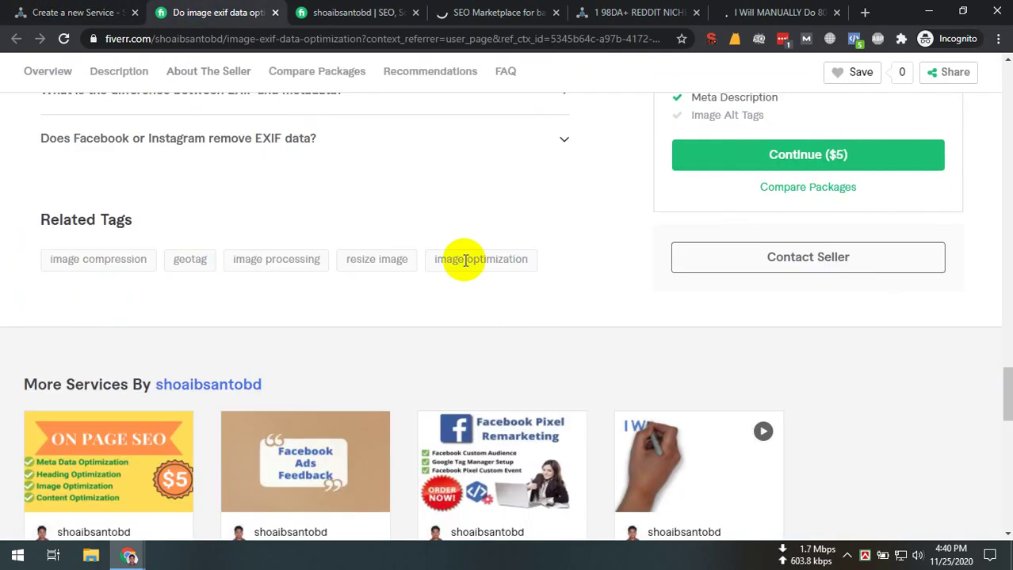
{"action": "left_click_drag", "start_coordinate": [531, 260], "coordinate": [423, 271]}
{"action": "key", "text": "ctrl+c"}
{"action": "left_click", "coordinate": [30, 10]}
{"action": "key", "text": "Return"}
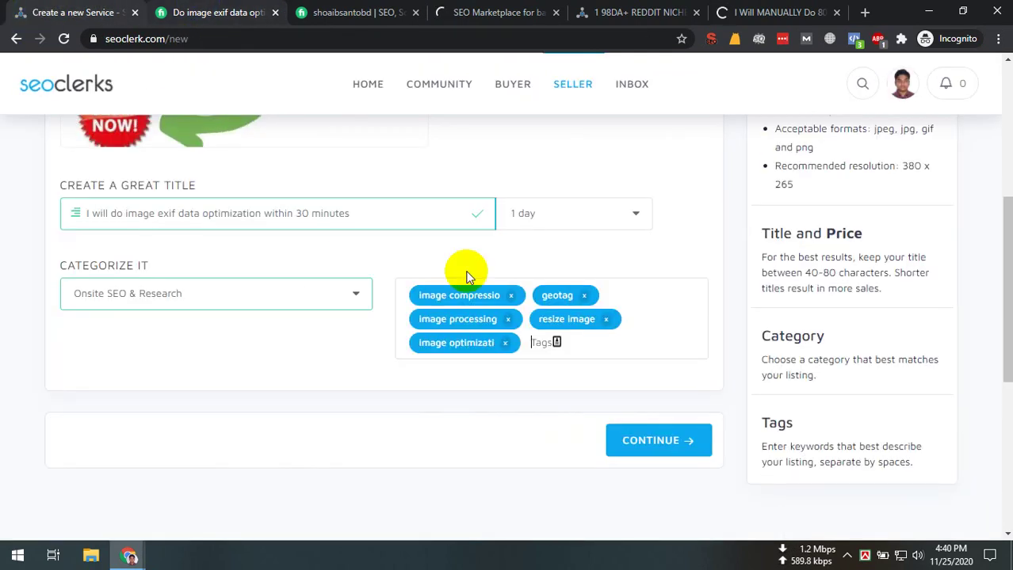
Look over the Reddit backlink competitor gig's tags, then return to the service form
{"action": "left_click", "coordinate": [738, 10]}
{"action": "scroll", "coordinate": [486, 332], "scroll_direction": "down", "scroll_amount": 10}
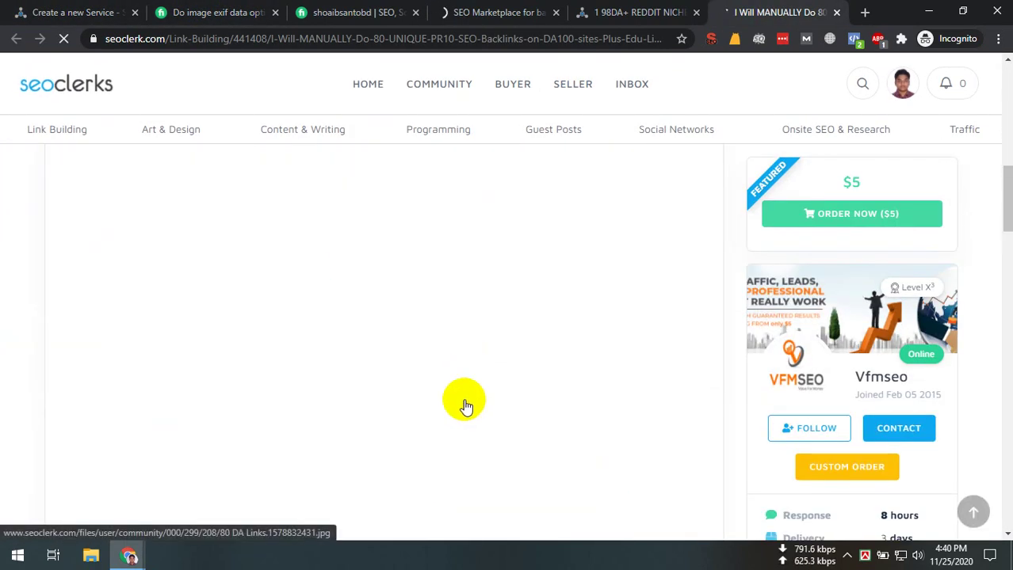
{"action": "left_click", "coordinate": [637, 12]}
{"action": "scroll", "coordinate": [421, 486], "scroll_direction": "down", "scroll_amount": 15}
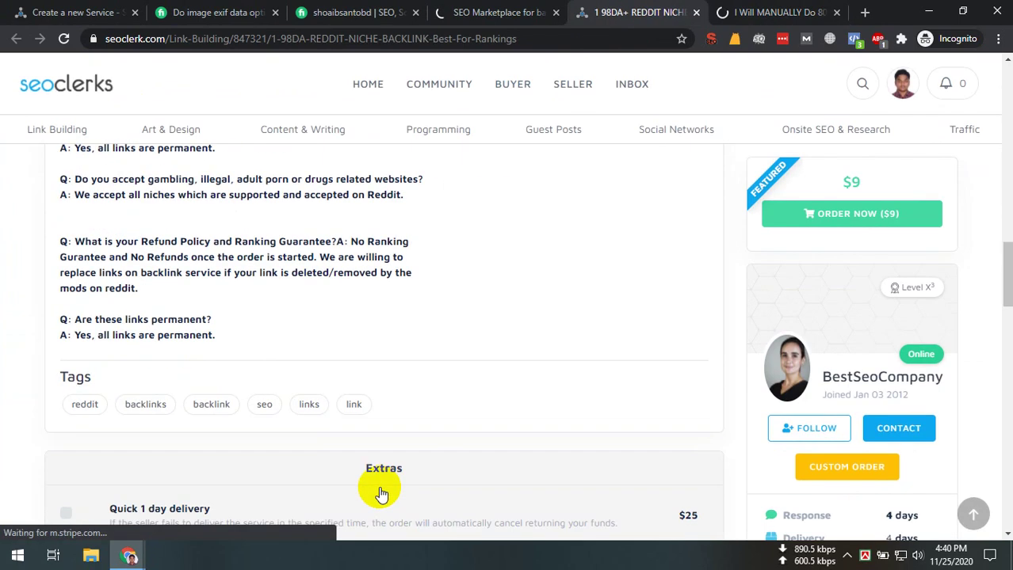
{"action": "scroll", "coordinate": [326, 469], "scroll_direction": "up", "scroll_amount": 4}
{"action": "left_click_drag", "start_coordinate": [418, 271], "coordinate": [11, 260]}
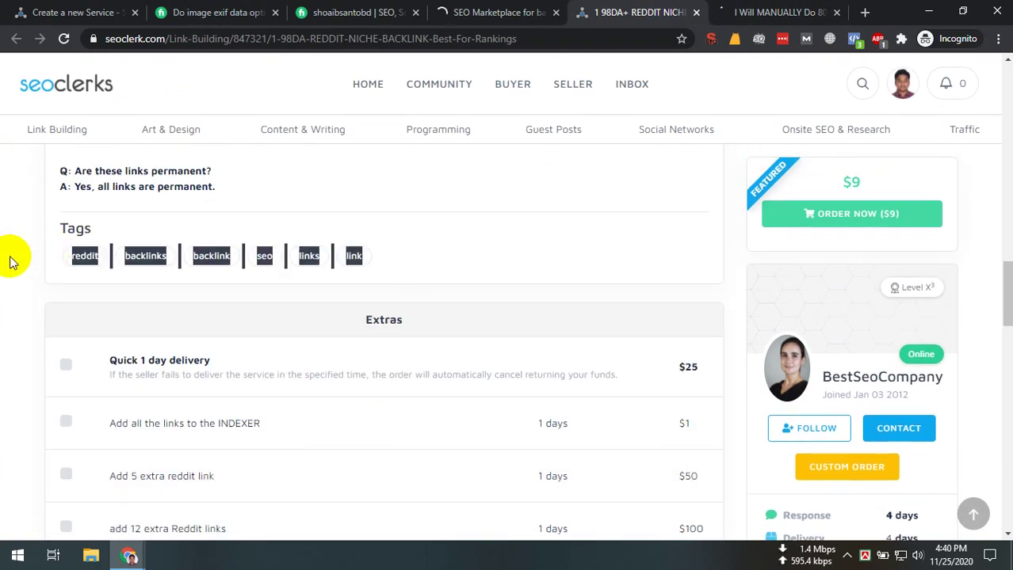
{"action": "left_click", "coordinate": [11, 260]}
{"action": "left_click", "coordinate": [97, 12]}
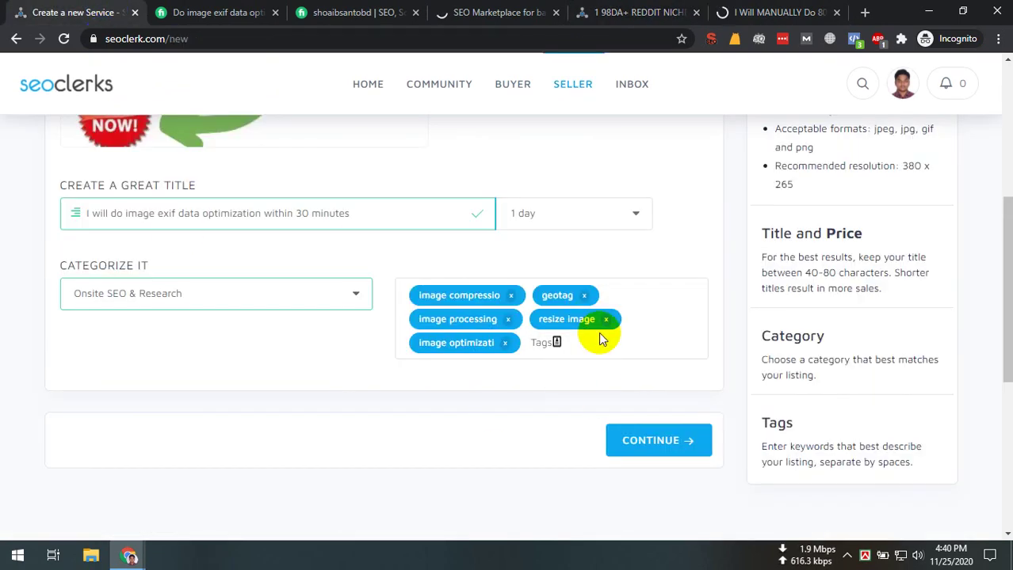
Continue to the Pricing step and set the price per order to $10
{"action": "left_click", "coordinate": [672, 444]}
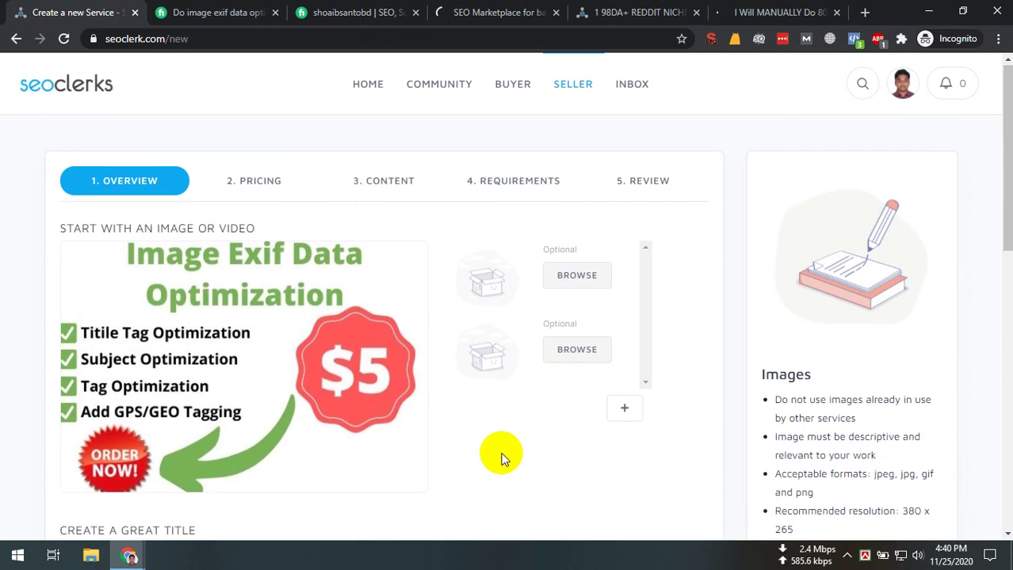
{"action": "scroll", "coordinate": [500, 458], "scroll_direction": "down", "scroll_amount": 5}
{"action": "left_click", "coordinate": [658, 418]}
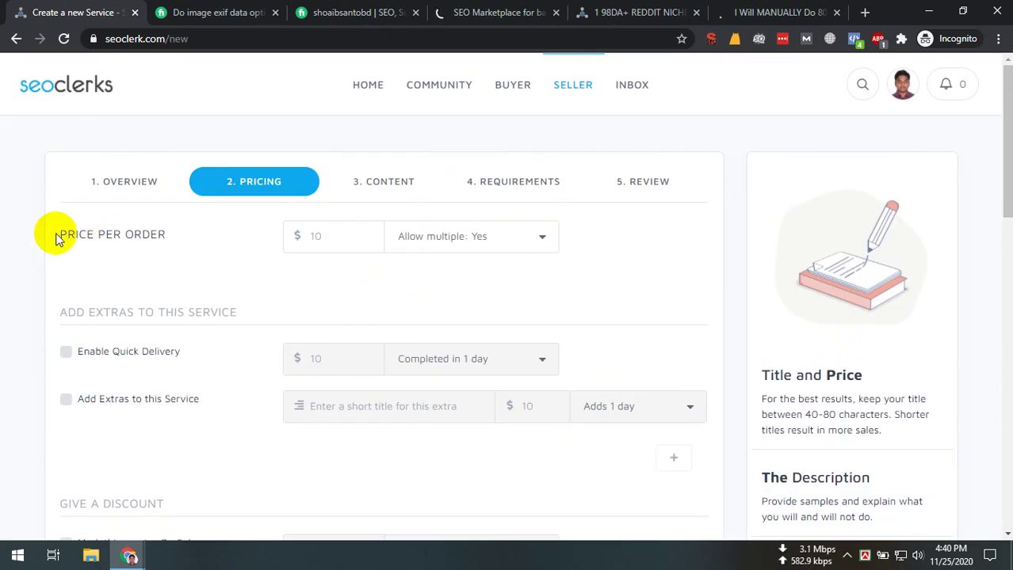
{"action": "left_click_drag", "start_coordinate": [56, 233], "coordinate": [199, 233]}
{"action": "left_click", "coordinate": [308, 232]}
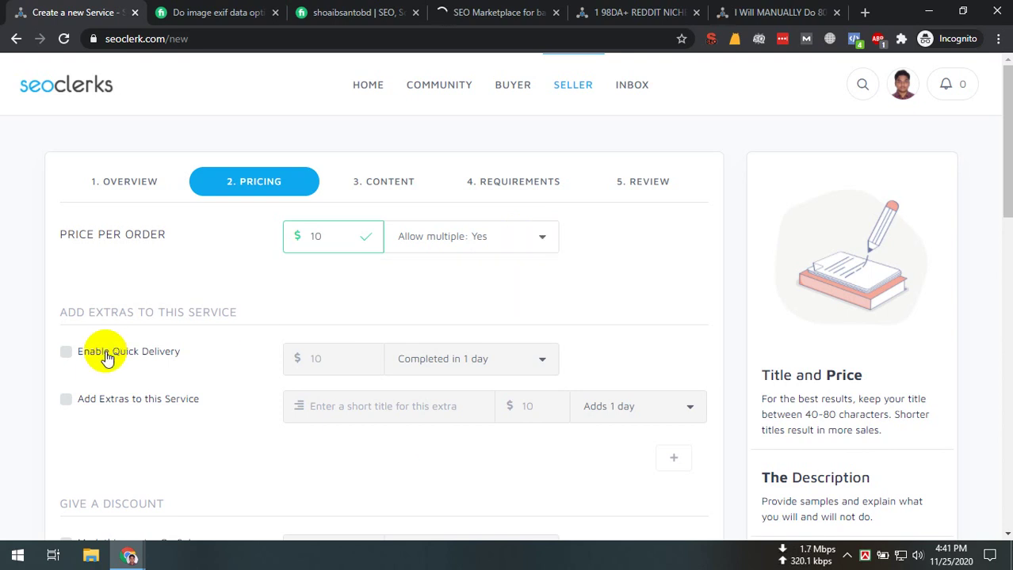
Briefly revisit the 1. OVERVIEW step, then return to 2. PRICING
{"action": "left_click", "coordinate": [114, 177]}
{"action": "scroll", "coordinate": [502, 414], "scroll_direction": "down", "scroll_amount": 8}
{"action": "scroll", "coordinate": [543, 135], "scroll_direction": "up", "scroll_amount": 5}
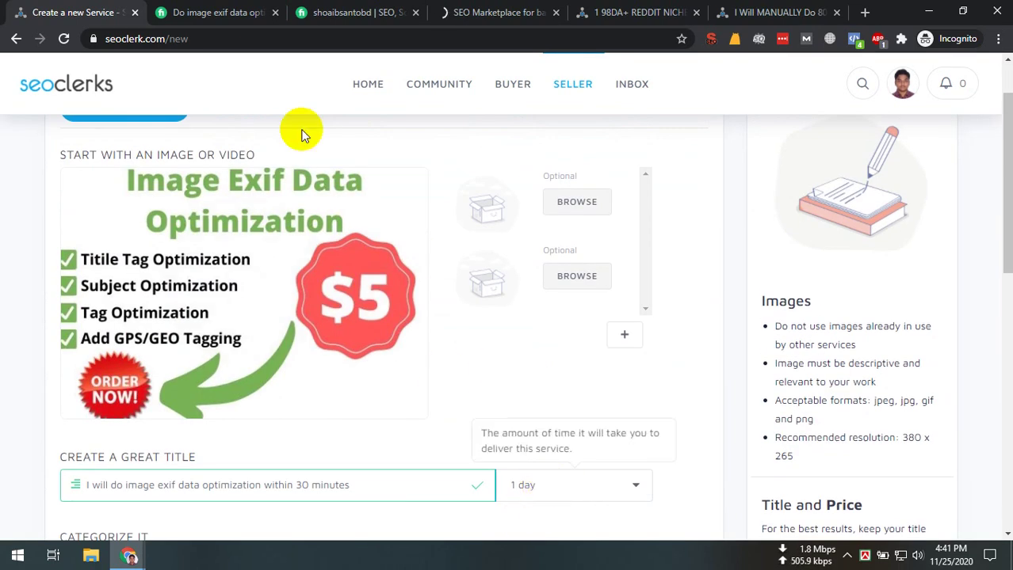
{"action": "scroll", "coordinate": [379, 226], "scroll_direction": "up", "scroll_amount": 1}
{"action": "left_click", "coordinate": [254, 182]}
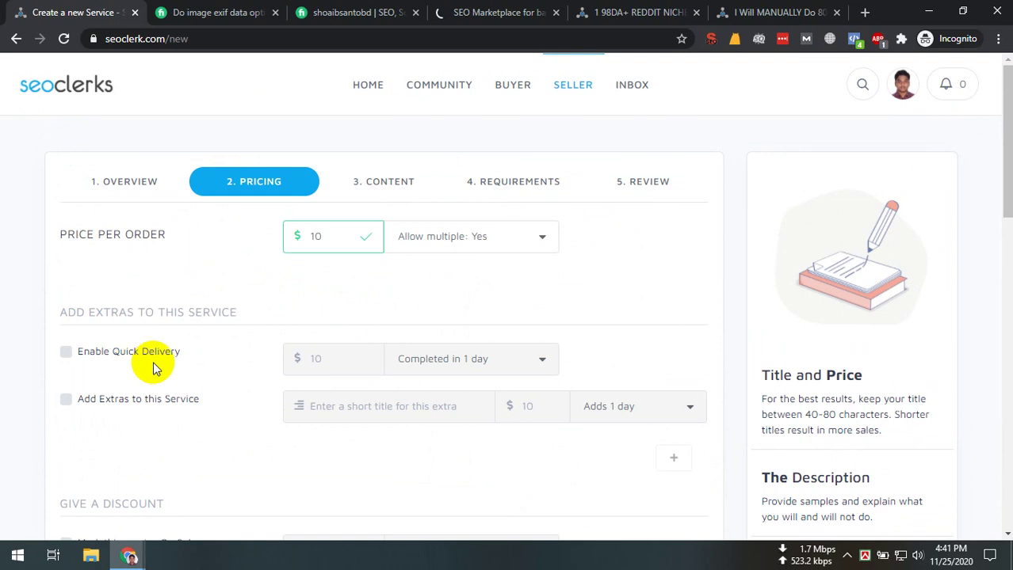
Try the extras option's title, price and added-days fields, then turn extras back off
{"action": "left_click", "coordinate": [67, 400]}
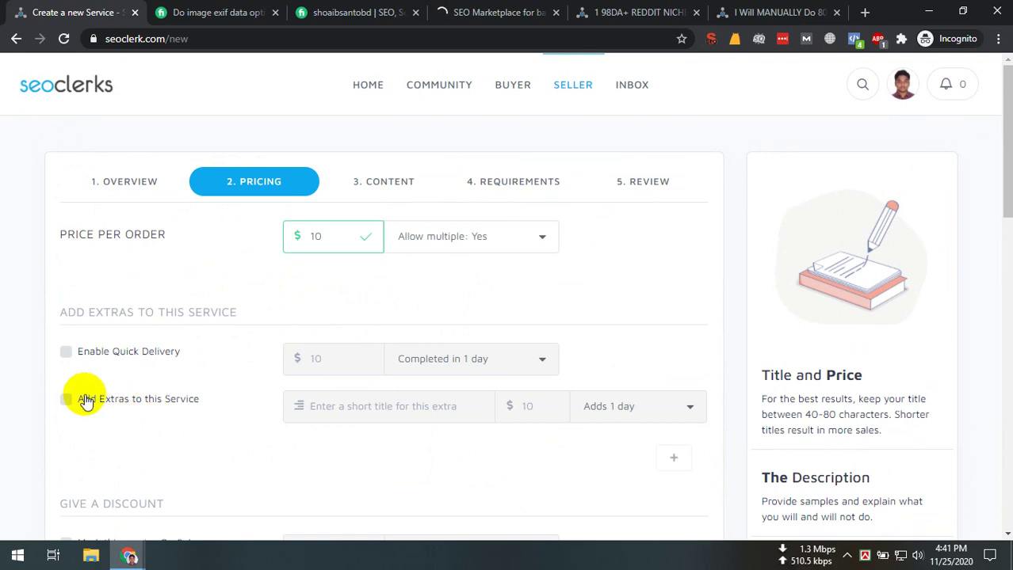
{"action": "left_click", "coordinate": [416, 405]}
{"action": "left_click", "coordinate": [527, 405]}
{"action": "left_click", "coordinate": [630, 406]}
{"action": "left_click", "coordinate": [162, 406]}
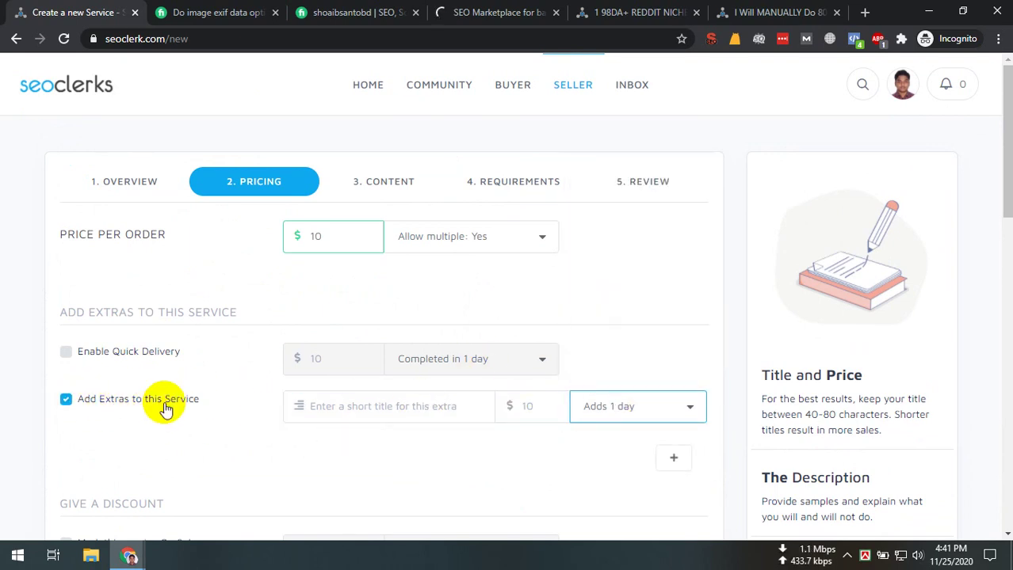
{"action": "left_click", "coordinate": [170, 401]}
{"action": "scroll", "coordinate": [188, 378], "scroll_direction": "down", "scroll_amount": 2}
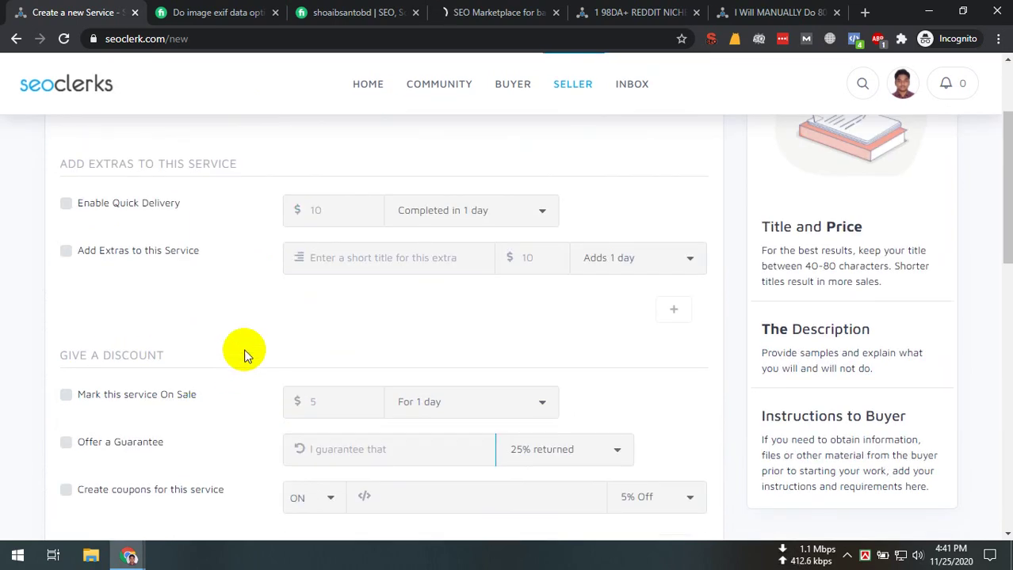
{"action": "scroll", "coordinate": [243, 349], "scroll_direction": "down", "scroll_amount": 1}
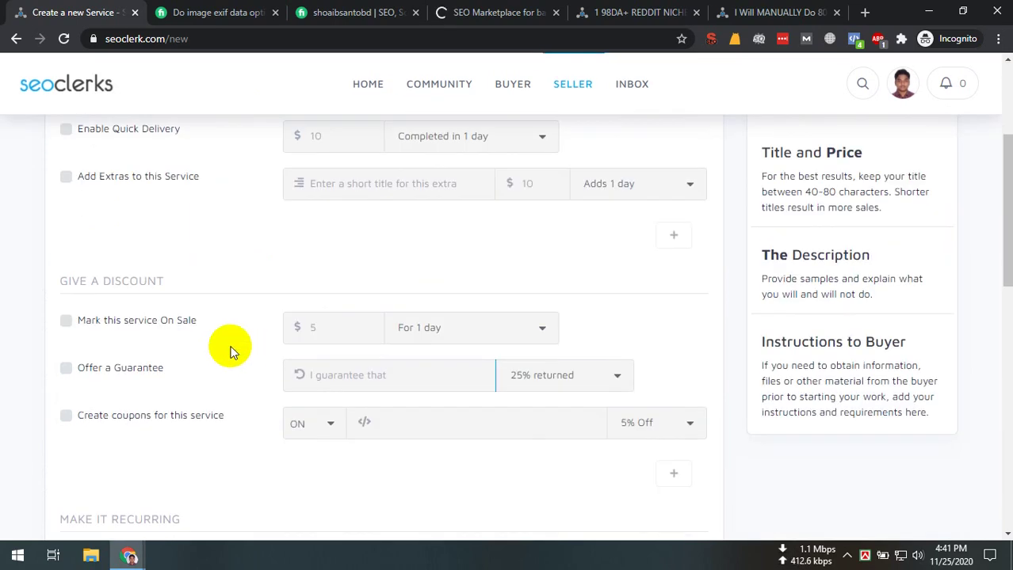
Mark the service On Sale with a sale price of $5
{"action": "left_click", "coordinate": [150, 325]}
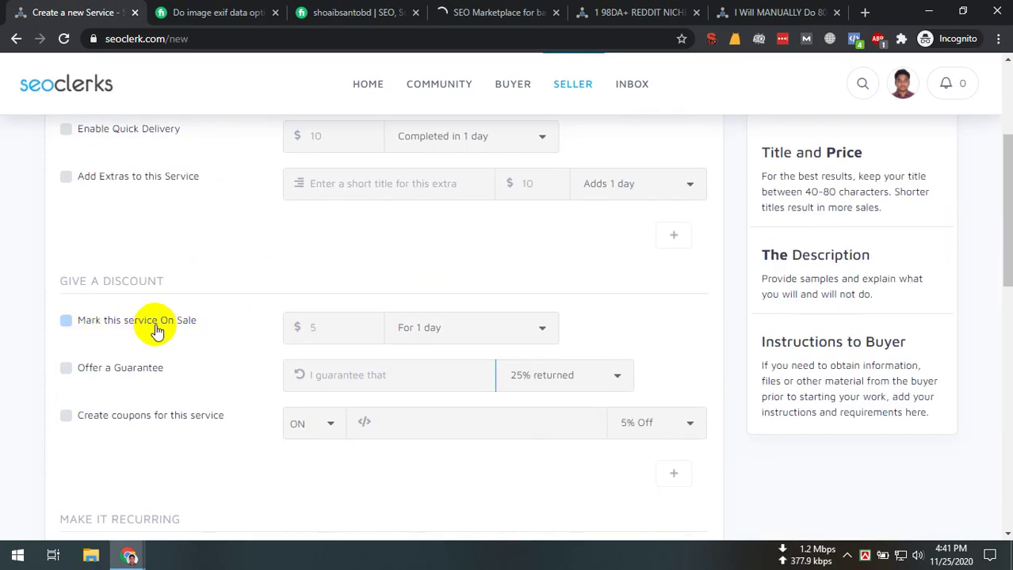
{"action": "left_click", "coordinate": [361, 327]}
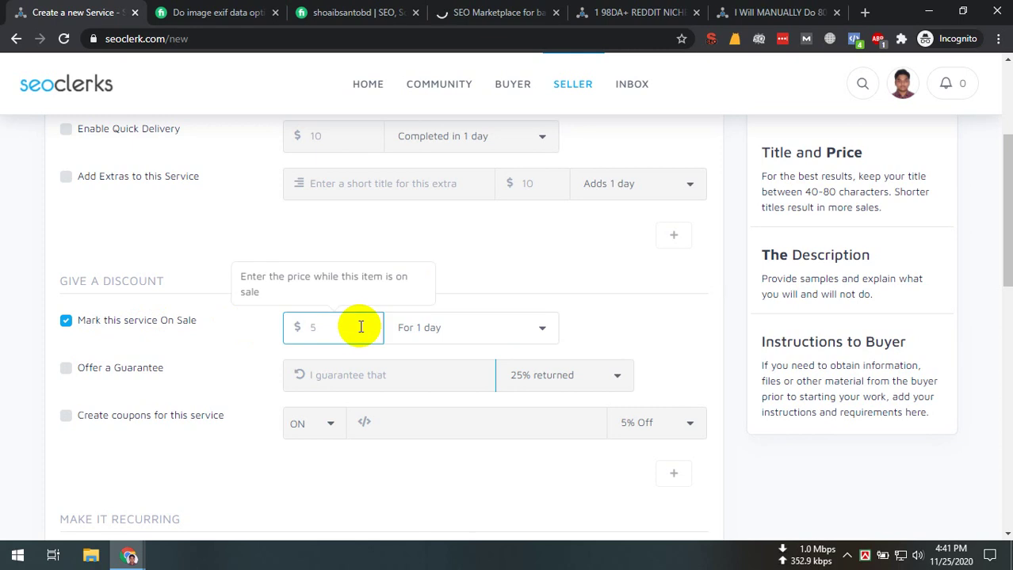
{"action": "scroll", "coordinate": [373, 233], "scroll_direction": "up", "scroll_amount": 4}
{"action": "scroll", "coordinate": [316, 285], "scroll_direction": "down", "scroll_amount": 7}
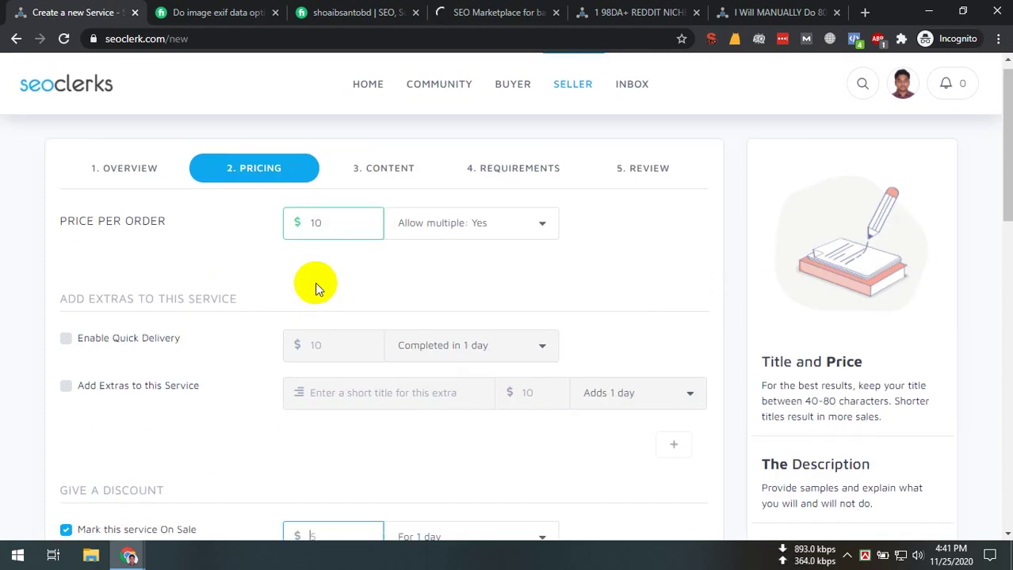
{"action": "type", "text": "5"}
{"action": "left_click", "coordinate": [403, 275]}
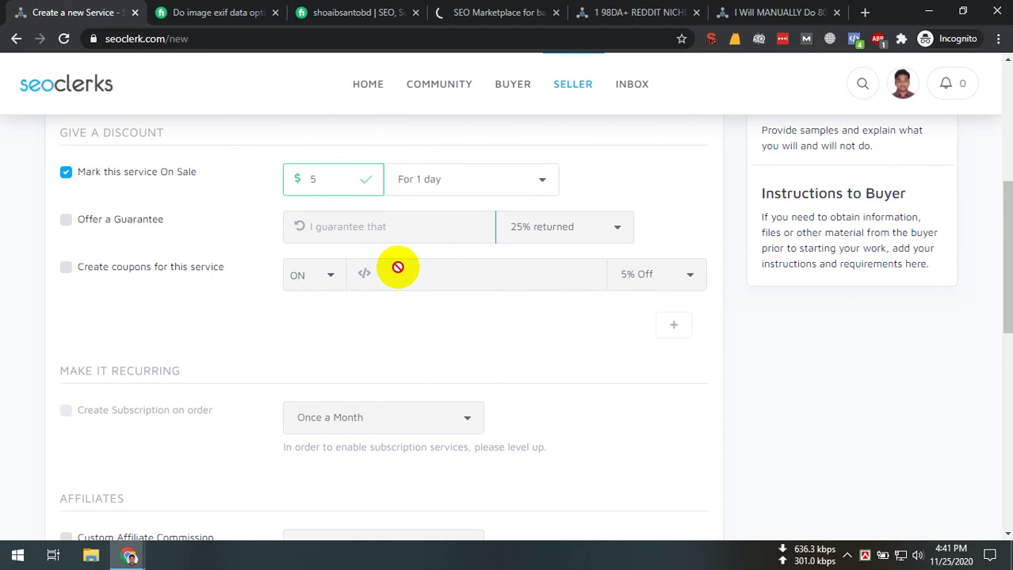
Offer a guarantee with 25% returned and enable coupons for the service
{"action": "left_click", "coordinate": [107, 219]}
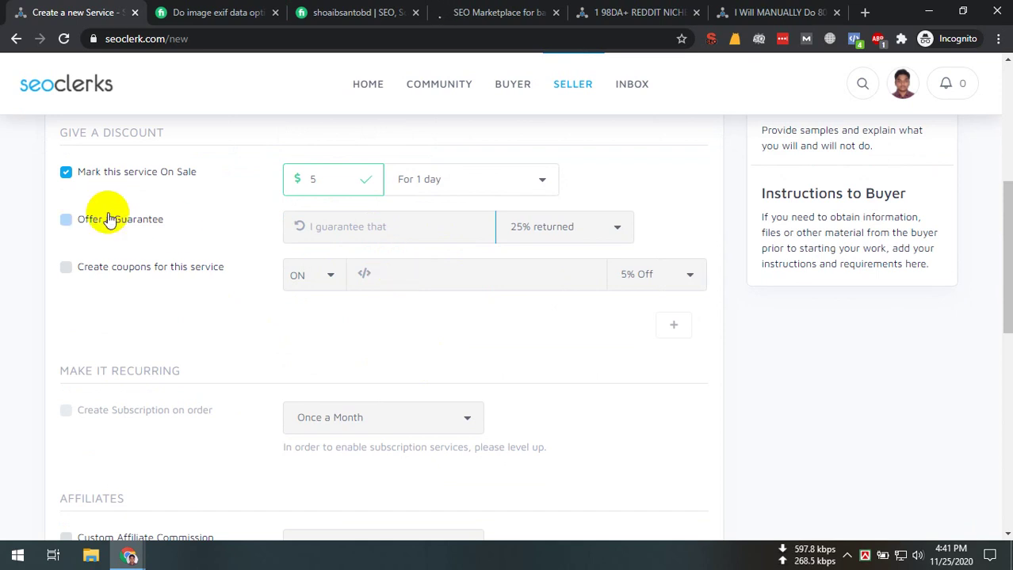
{"action": "left_click", "coordinate": [402, 227]}
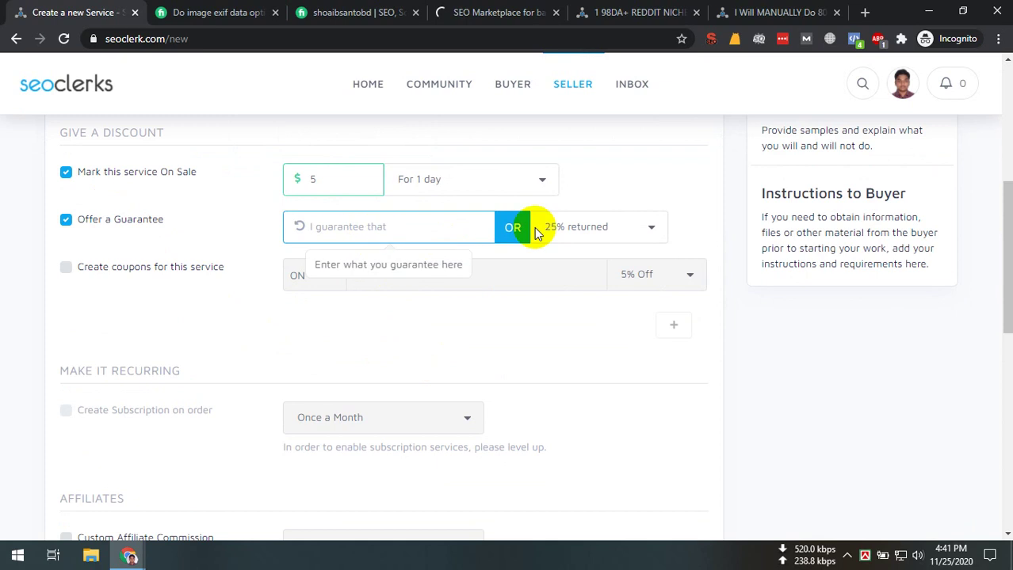
{"action": "left_click", "coordinate": [609, 227]}
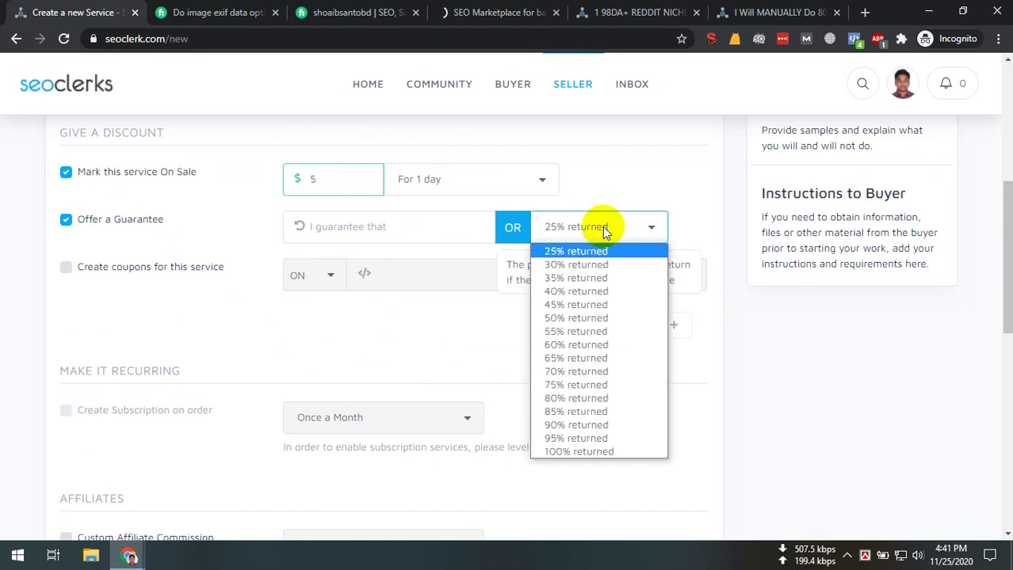
{"action": "left_click", "coordinate": [602, 227]}
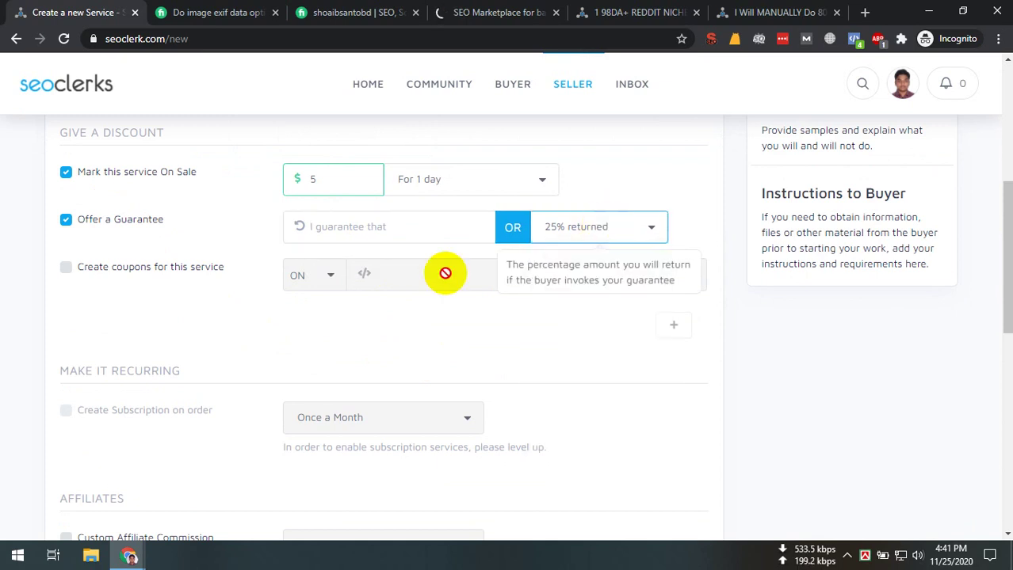
{"action": "scroll", "coordinate": [446, 271], "scroll_direction": "up", "scroll_amount": 5}
{"action": "scroll", "coordinate": [446, 339], "scroll_direction": "down", "scroll_amount": 4}
{"action": "left_click", "coordinate": [588, 301]}
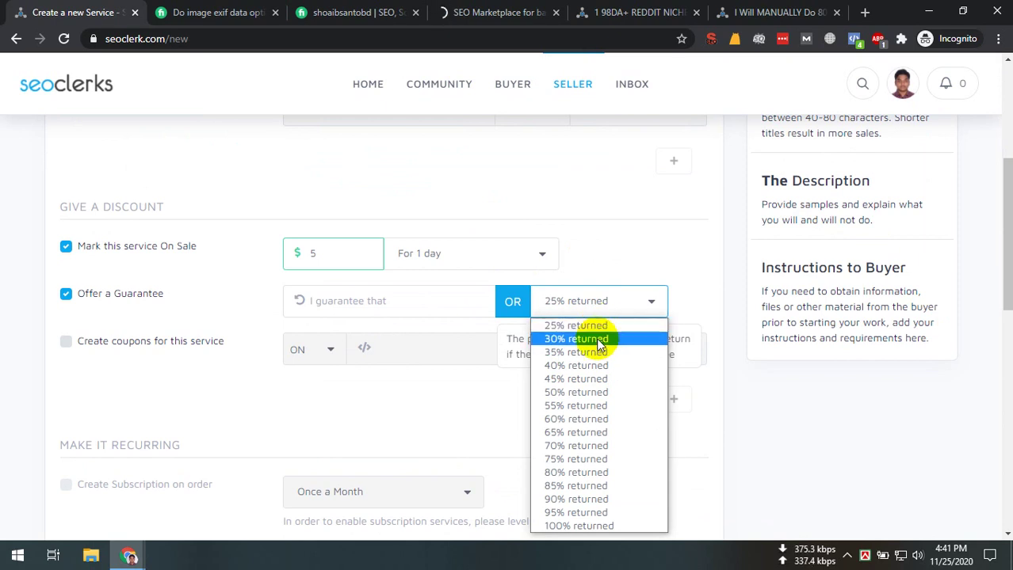
{"action": "left_click", "coordinate": [170, 340]}
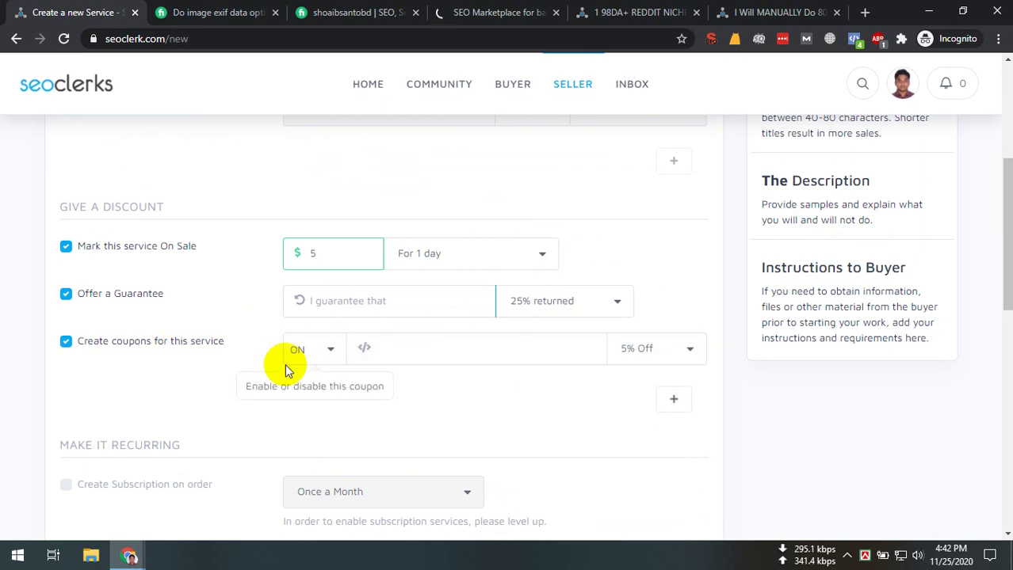
Look over the coupon code, enable and discount-percentage options without changing them
{"action": "left_click", "coordinate": [430, 353]}
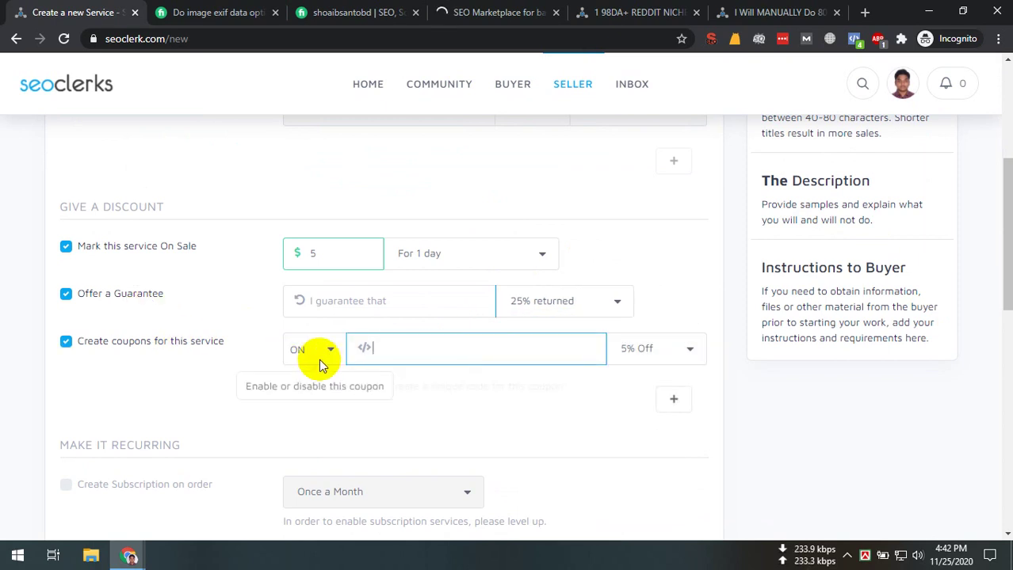
{"action": "left_click", "coordinate": [323, 355]}
{"action": "left_click", "coordinate": [456, 358]}
{"action": "left_click", "coordinate": [651, 357]}
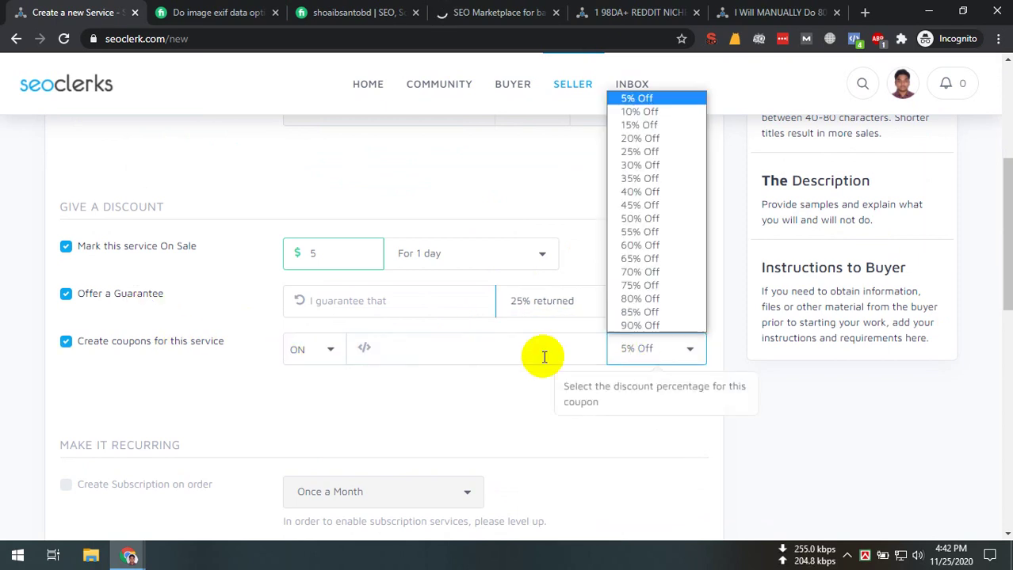
{"action": "left_click", "coordinate": [536, 357]}
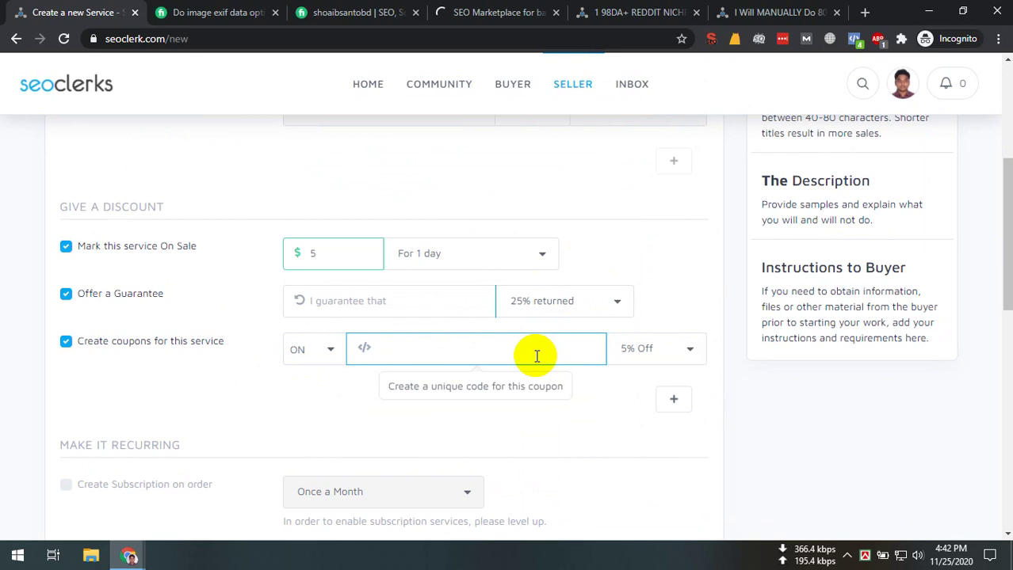
{"action": "left_click", "coordinate": [649, 349]}
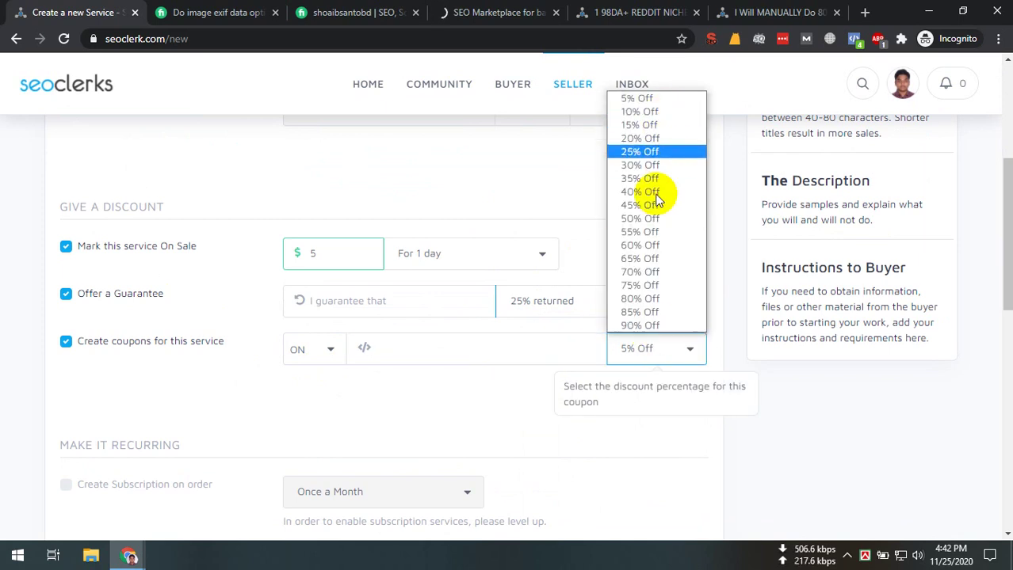
{"action": "left_click", "coordinate": [497, 337]}
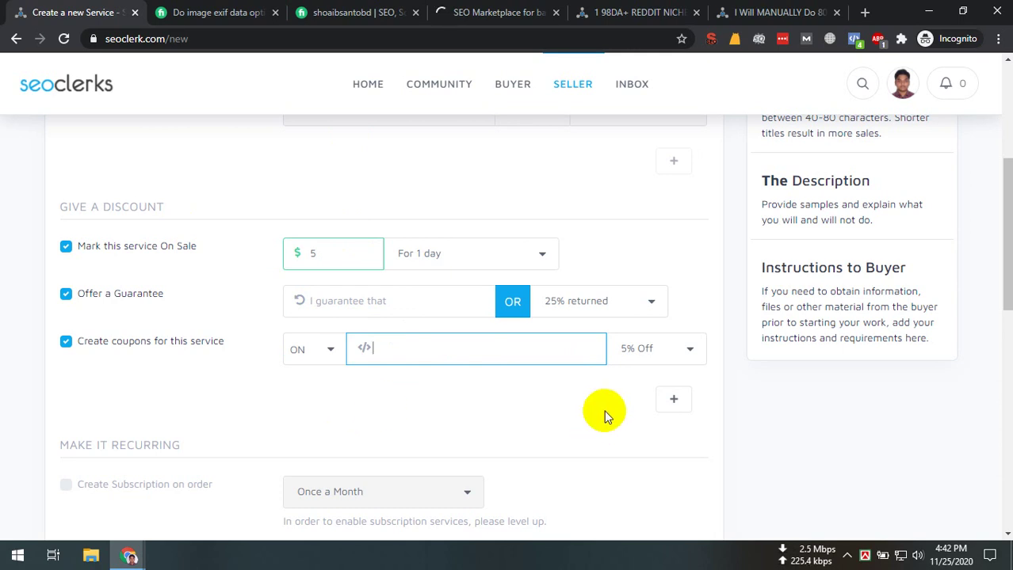
Add and remove a second coupon row, then turn off coupons, the sale and the guarantee
{"action": "left_click", "coordinate": [673, 399]}
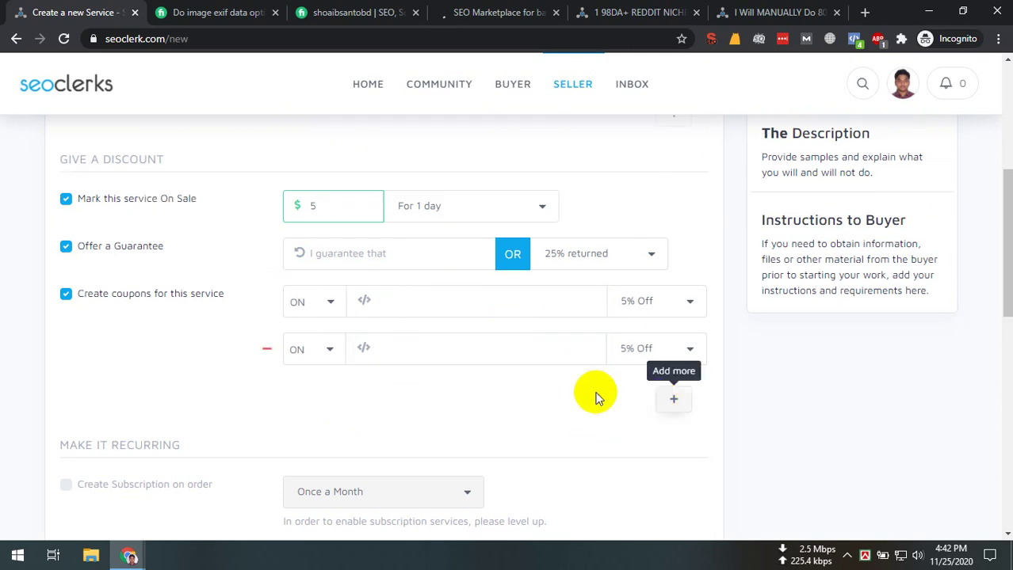
{"action": "left_click", "coordinate": [267, 348]}
{"action": "left_click", "coordinate": [66, 294]}
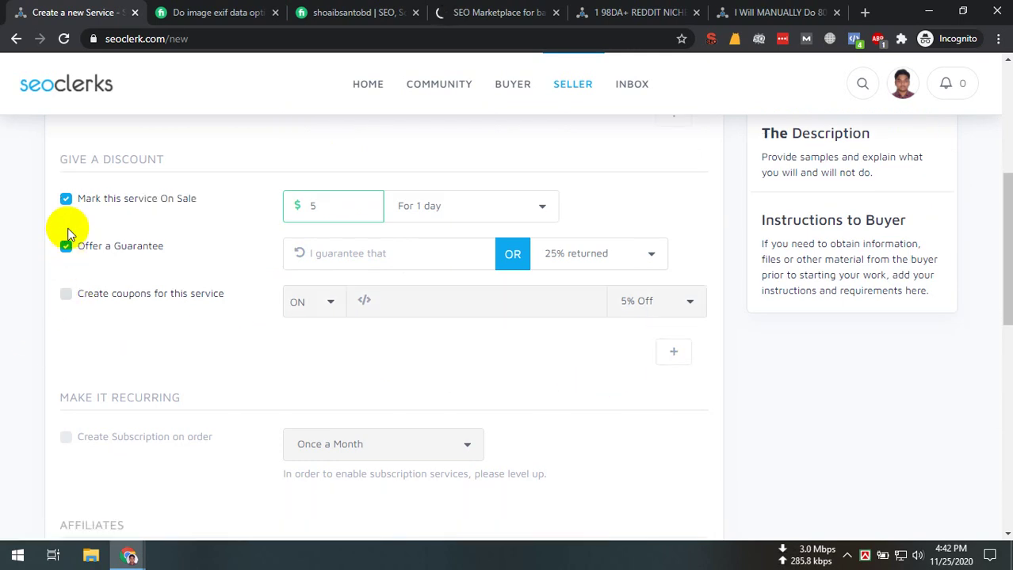
{"action": "left_click", "coordinate": [66, 199]}
{"action": "left_click", "coordinate": [203, 251]}
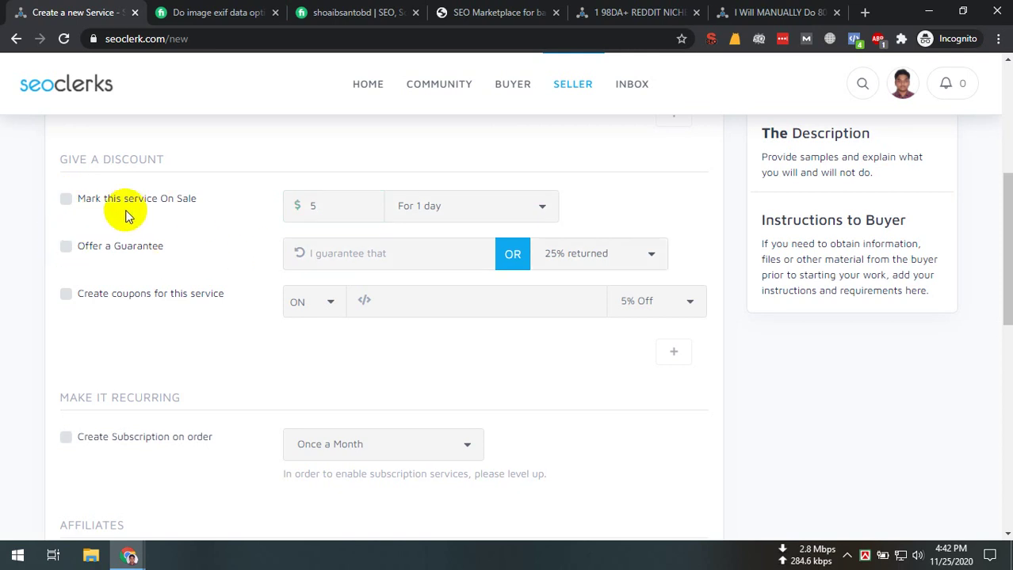
Re-check the sale price and duration and the guarantee refund options, leaving sale and guarantee off
{"action": "left_click", "coordinate": [193, 202]}
{"action": "left_click", "coordinate": [351, 210]}
{"action": "key", "text": "BackSpace"}
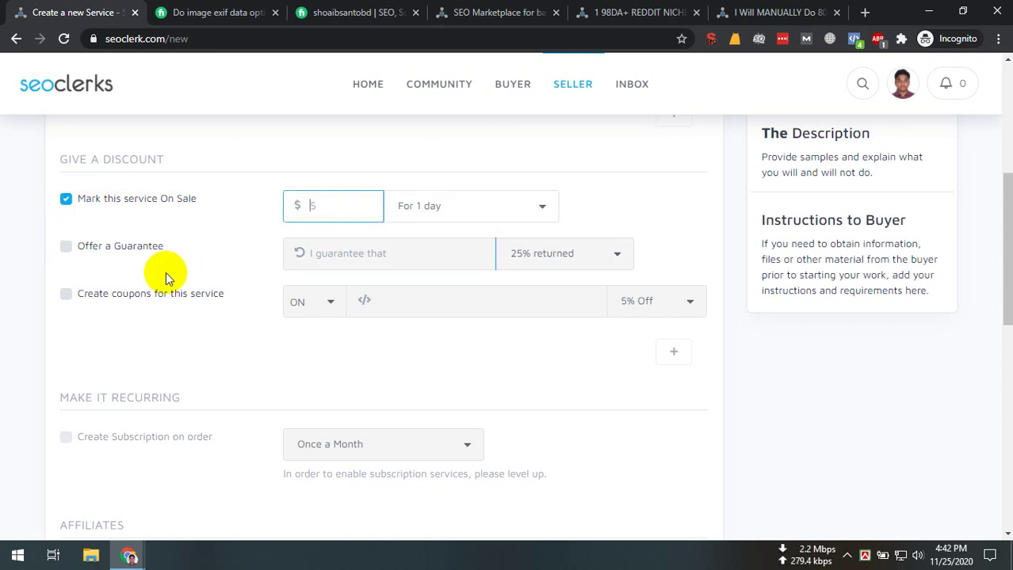
{"action": "left_click", "coordinate": [414, 222]}
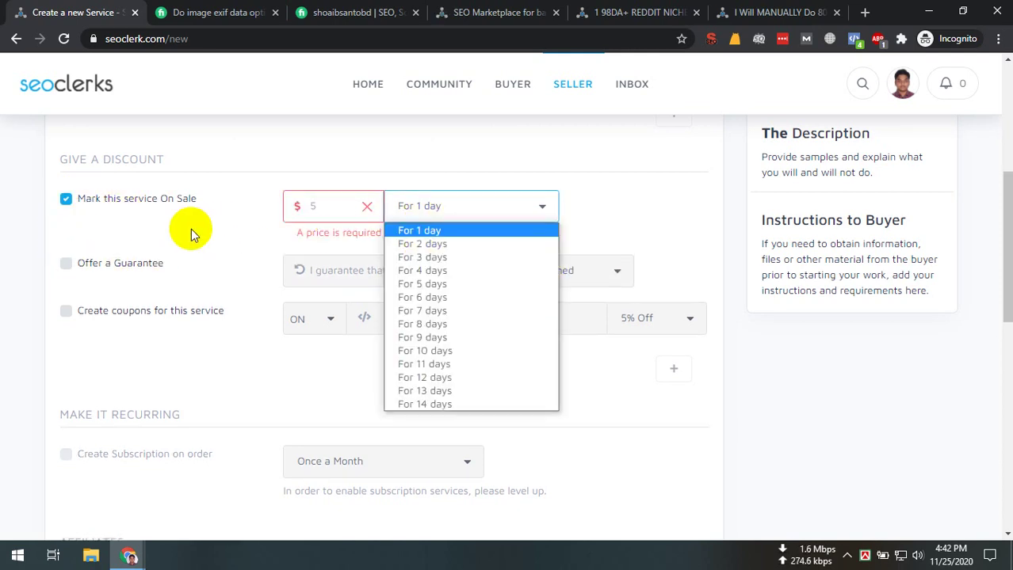
{"action": "left_click", "coordinate": [322, 202]}
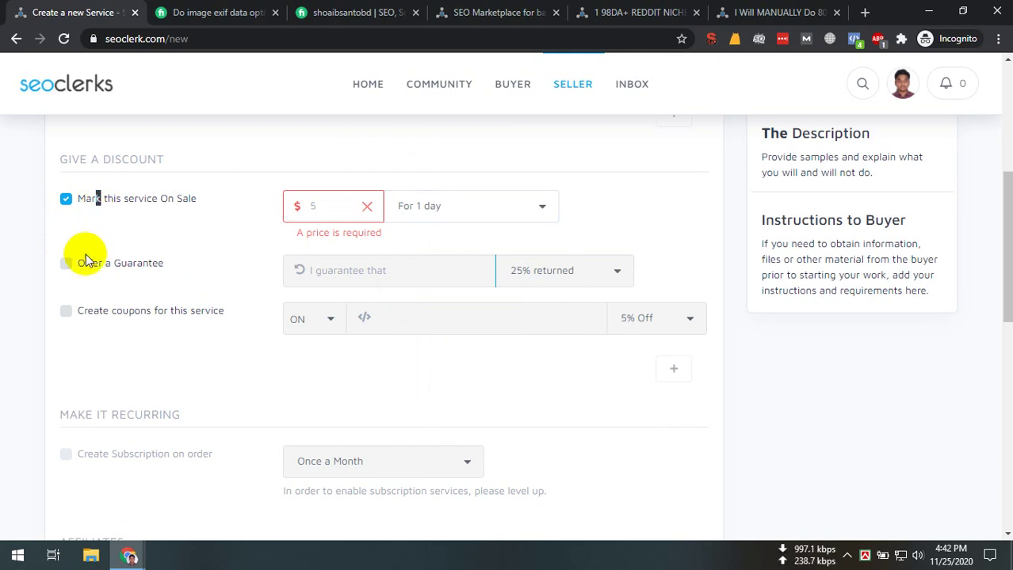
{"action": "left_click", "coordinate": [66, 200]}
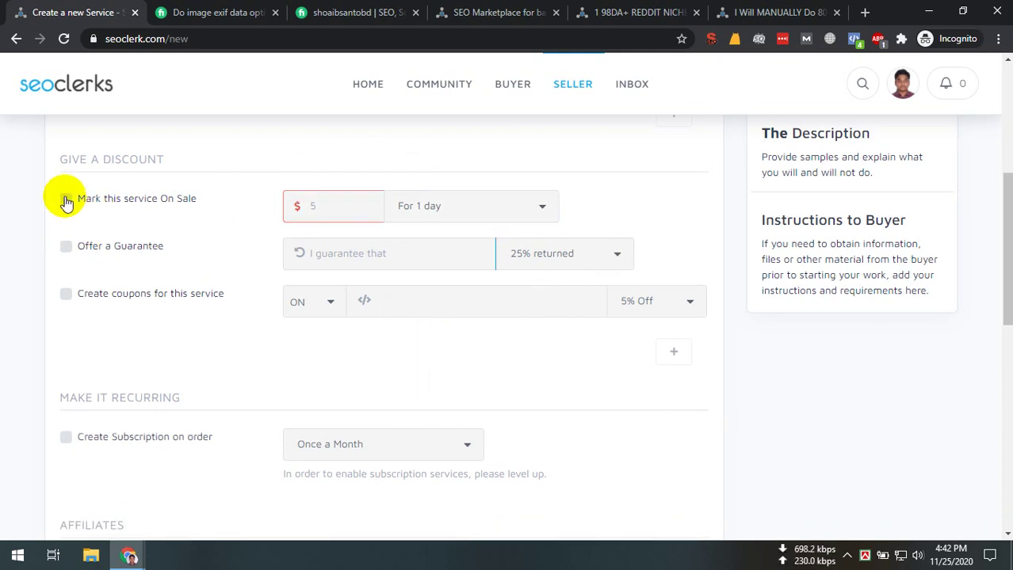
{"action": "left_click", "coordinate": [66, 247]}
{"action": "left_click", "coordinate": [576, 252]}
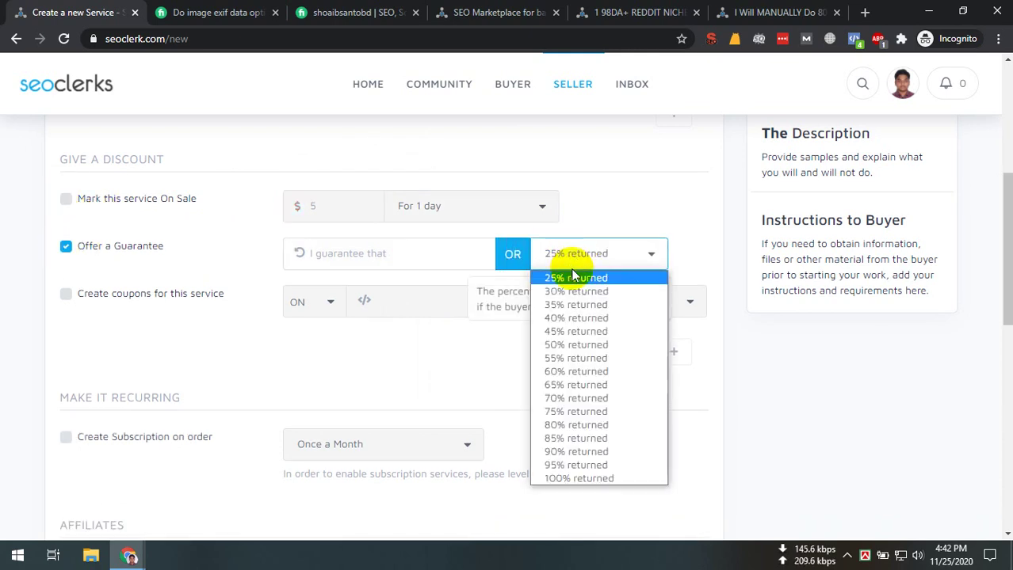
{"action": "left_click", "coordinate": [66, 247]}
{"action": "scroll", "coordinate": [514, 388], "scroll_direction": "down", "scroll_amount": 2}
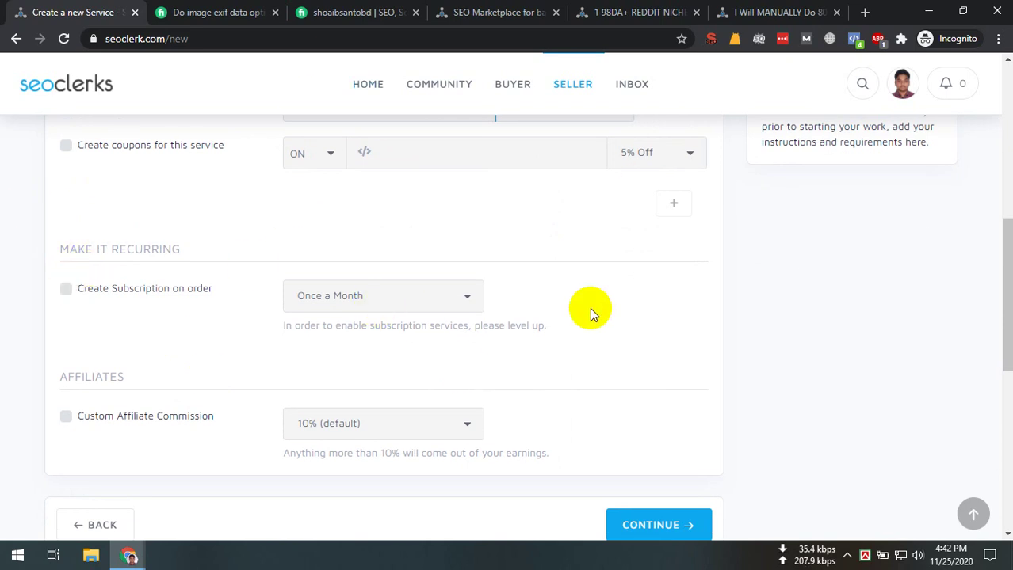
{"action": "left_click", "coordinate": [67, 289]}
{"action": "left_click", "coordinate": [366, 305]}
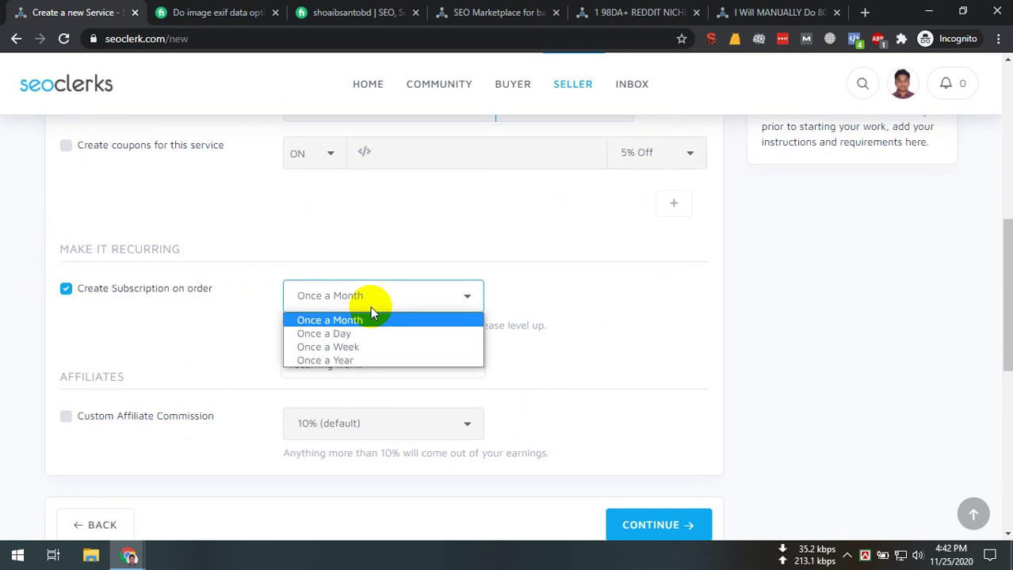
{"action": "left_click", "coordinate": [187, 320]}
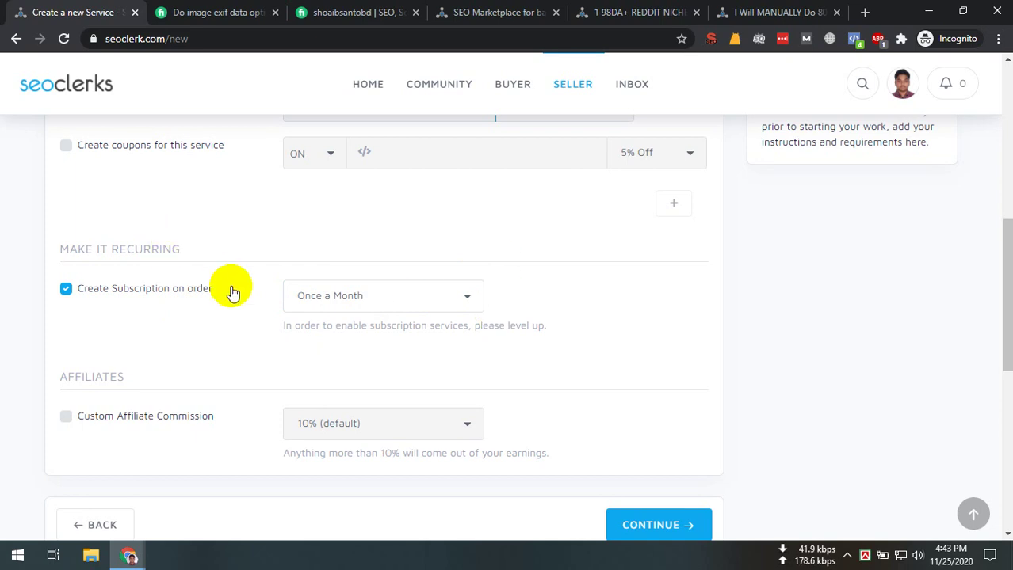
{"action": "left_click_drag", "start_coordinate": [228, 290], "coordinate": [144, 290]}
{"action": "left_click", "coordinate": [595, 296]}
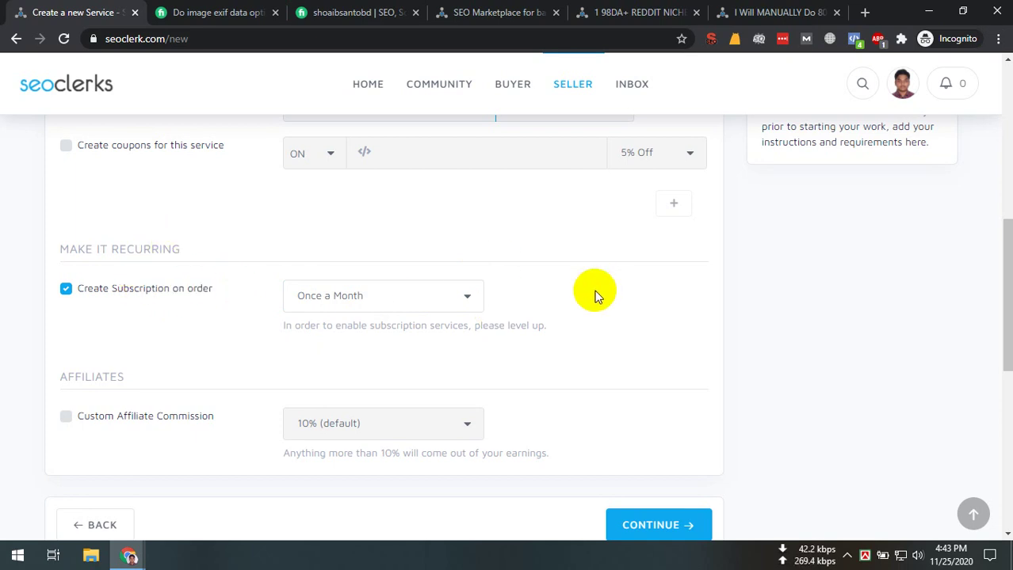
{"action": "scroll", "coordinate": [596, 295], "scroll_direction": "up", "scroll_amount": 10}
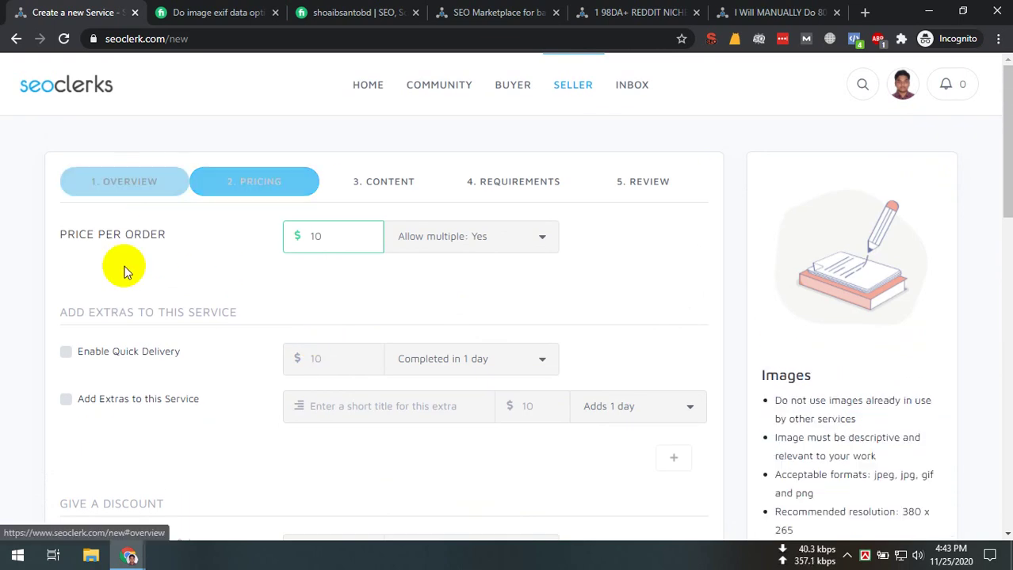
{"action": "left_click", "coordinate": [124, 182]}
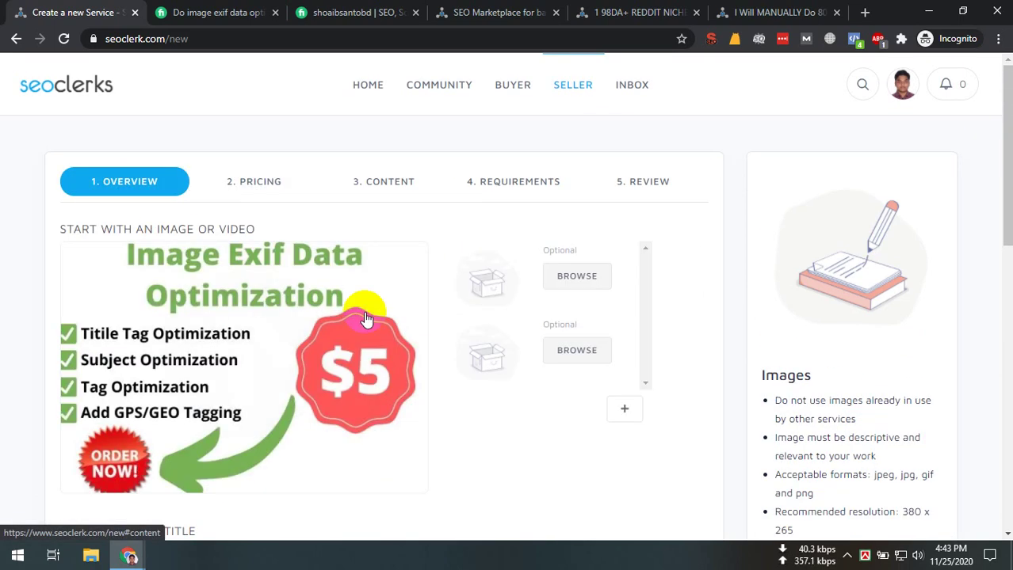
{"action": "left_click", "coordinate": [253, 184]}
{"action": "scroll", "coordinate": [198, 357], "scroll_direction": "down", "scroll_amount": 12}
{"action": "scroll", "coordinate": [88, 246], "scroll_direction": "up", "scroll_amount": 1}
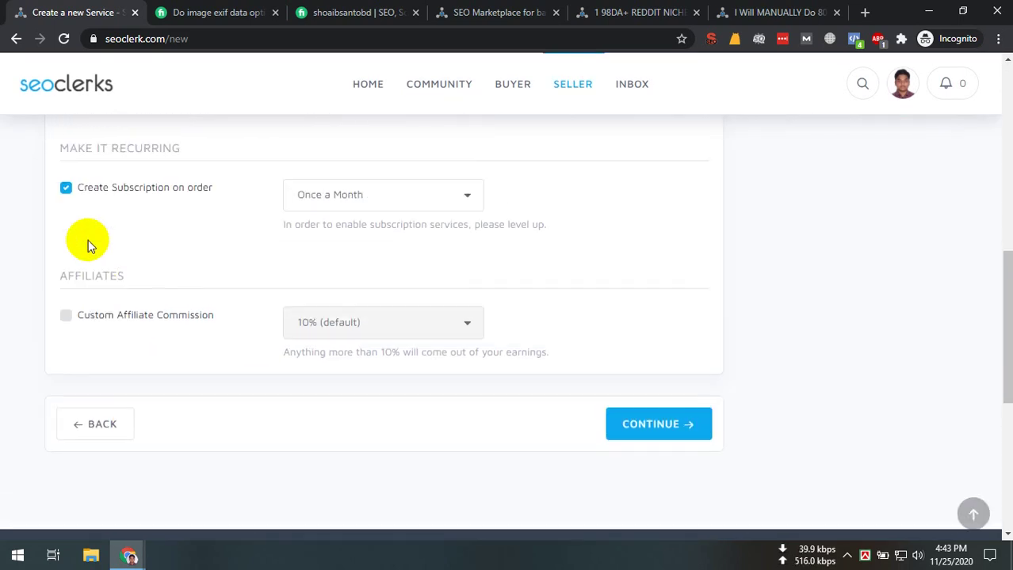
{"action": "left_click", "coordinate": [66, 187]}
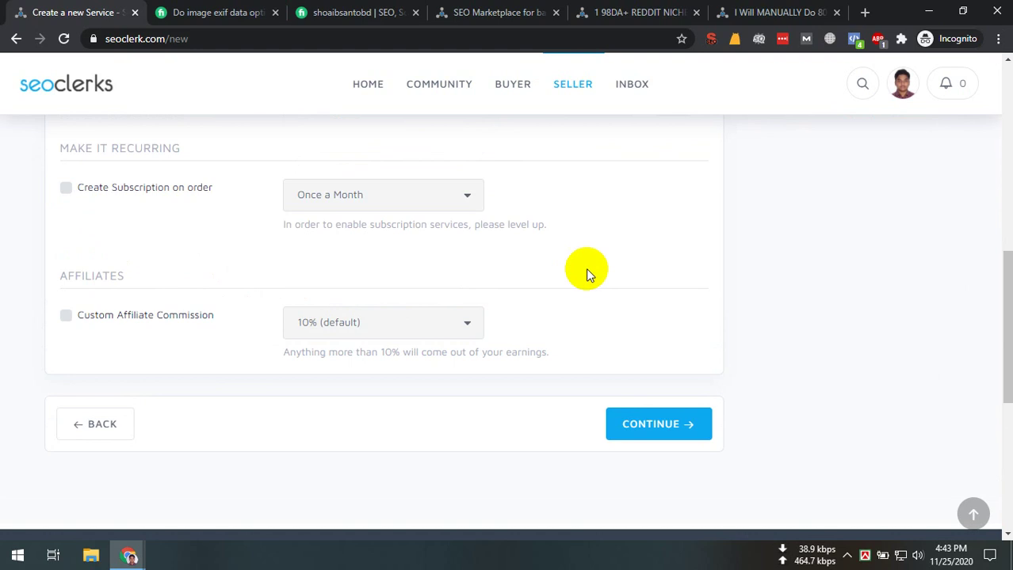
{"action": "left_click", "coordinate": [145, 191]}
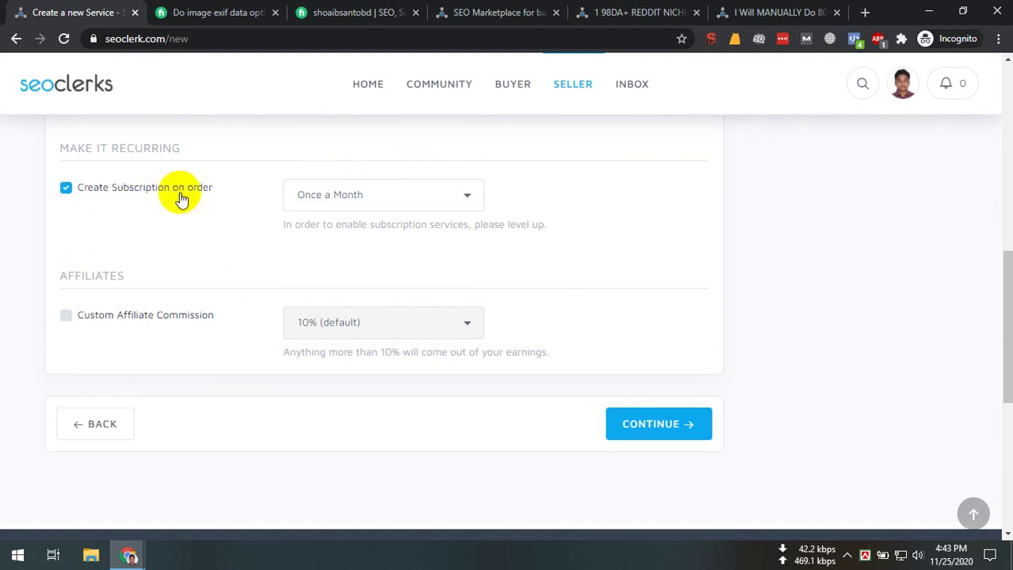
{"action": "left_click", "coordinate": [428, 198]}
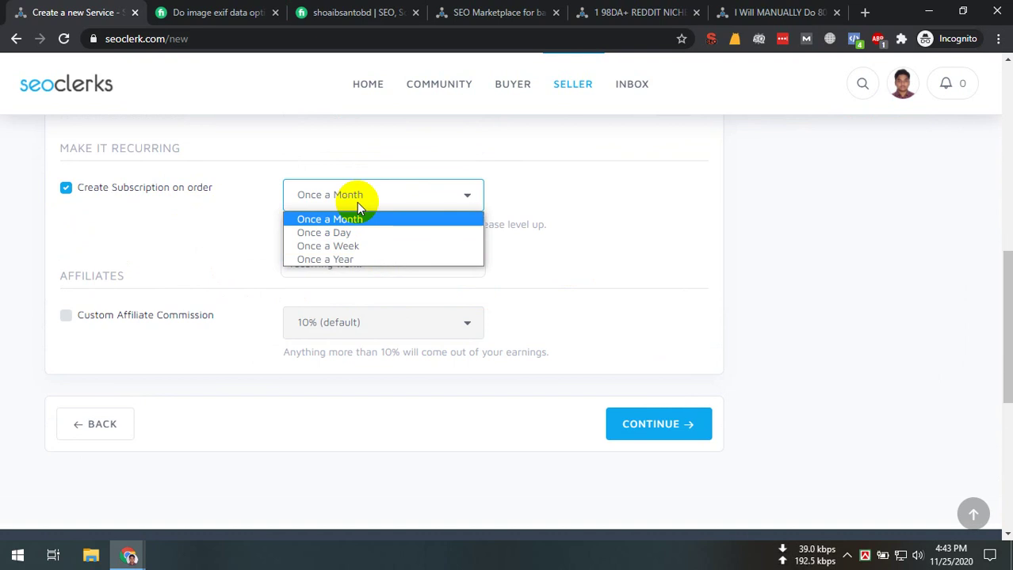
{"action": "left_click", "coordinate": [103, 187]}
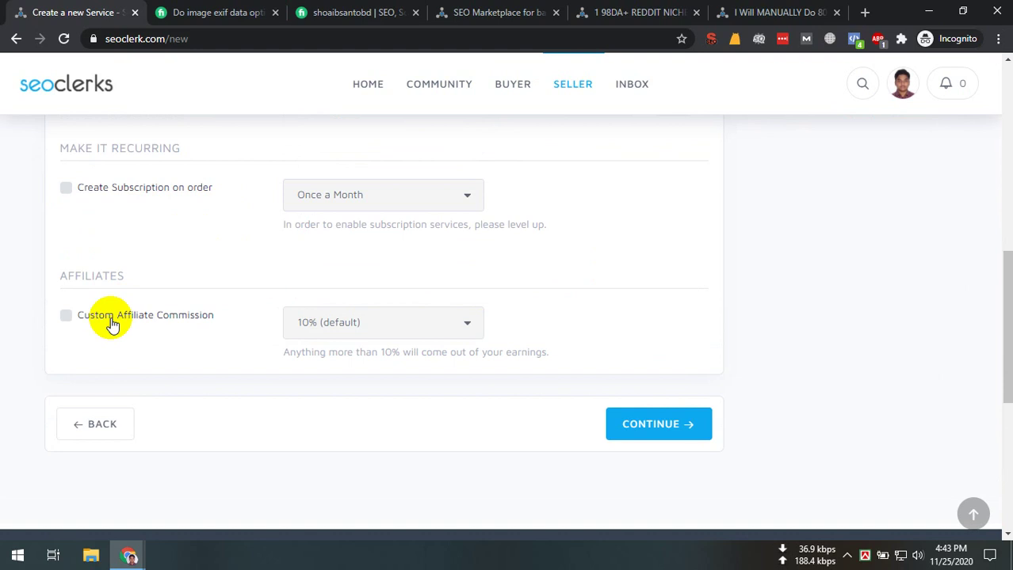
Enable a custom affiliate commission, try 15%, then reset it to the 10% default
{"action": "left_click", "coordinate": [106, 316]}
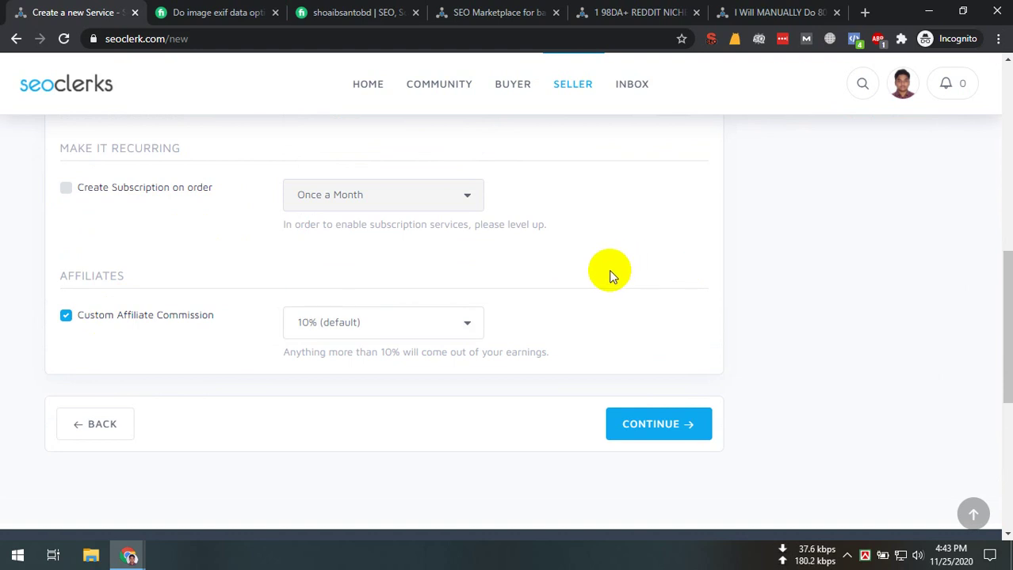
{"action": "left_click", "coordinate": [462, 324]}
{"action": "left_click", "coordinate": [448, 360]}
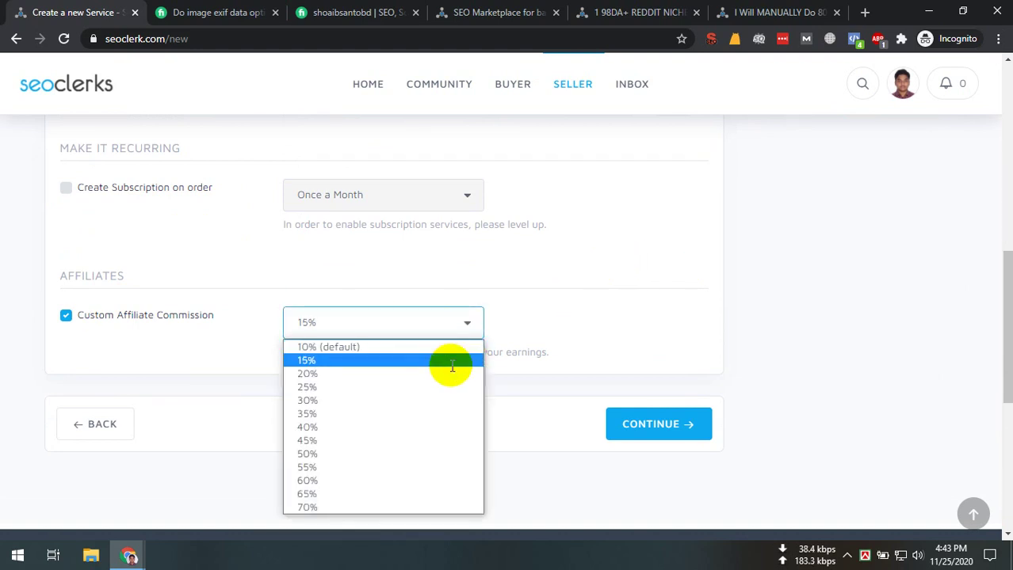
{"action": "left_click", "coordinate": [468, 318]}
{"action": "left_click", "coordinate": [444, 347]}
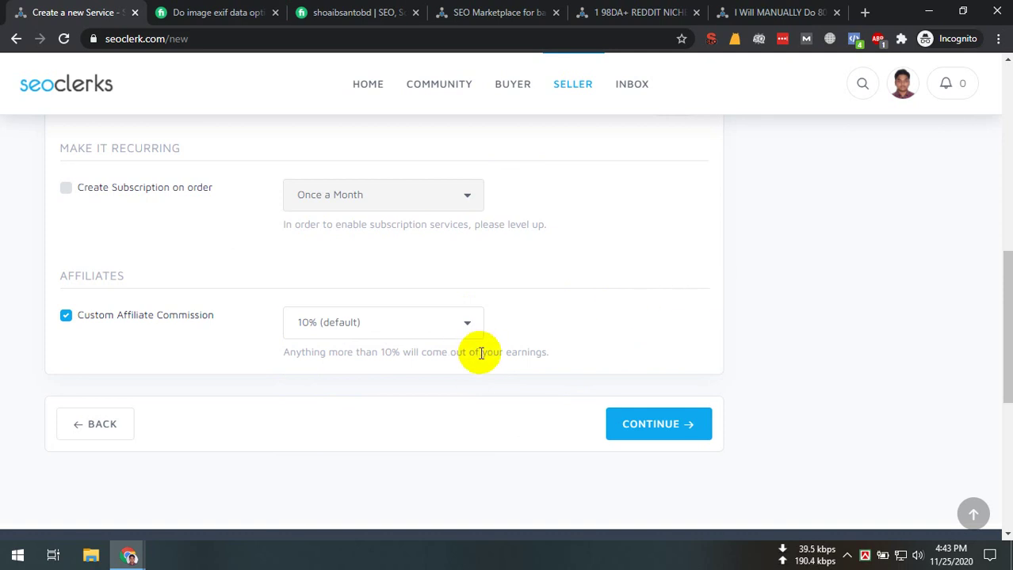
{"action": "left_click_drag", "start_coordinate": [479, 355], "coordinate": [561, 357]}
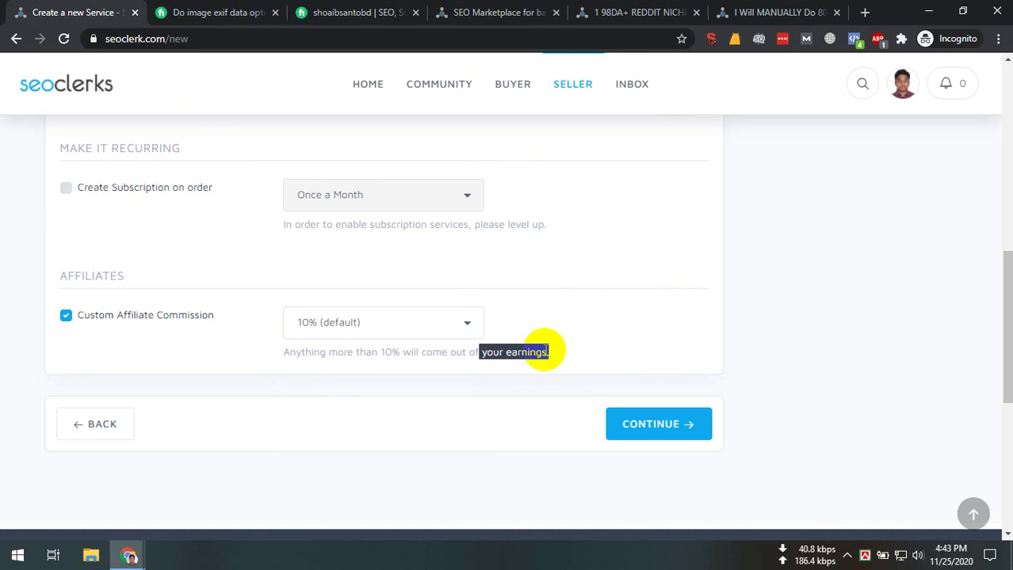
{"action": "left_click", "coordinate": [529, 346]}
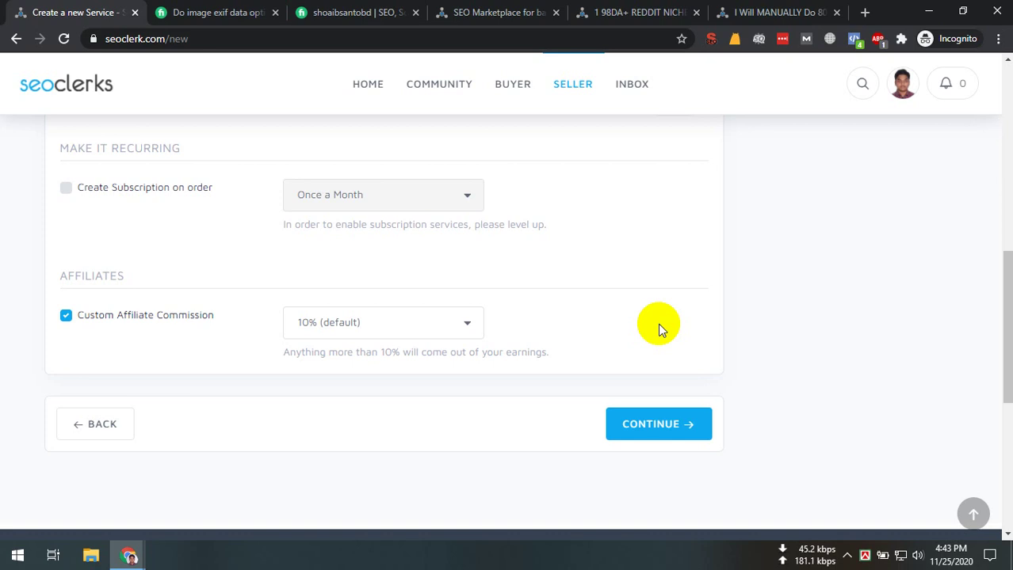
{"action": "scroll", "coordinate": [658, 323], "scroll_direction": "up", "scroll_amount": 6}
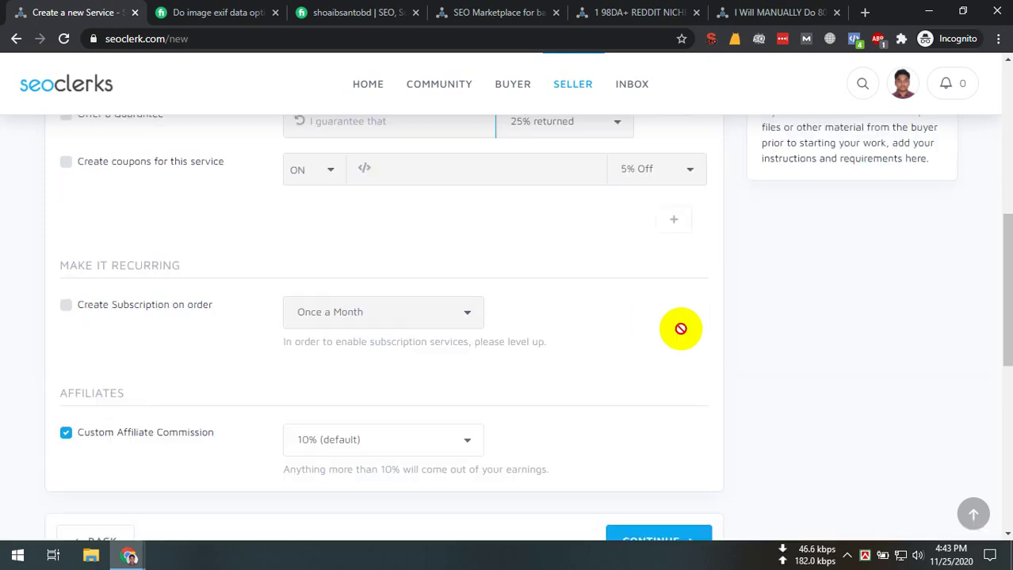
{"action": "scroll", "coordinate": [518, 313], "scroll_direction": "up", "scroll_amount": 1}
{"action": "scroll", "coordinate": [525, 350], "scroll_direction": "down", "scroll_amount": 6}
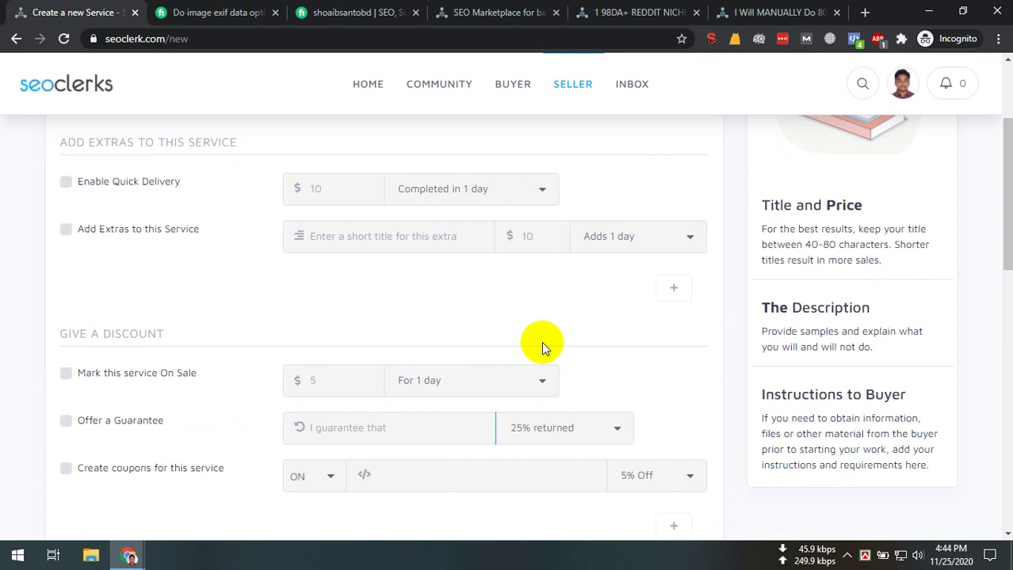
{"action": "double_click", "coordinate": [525, 353]}
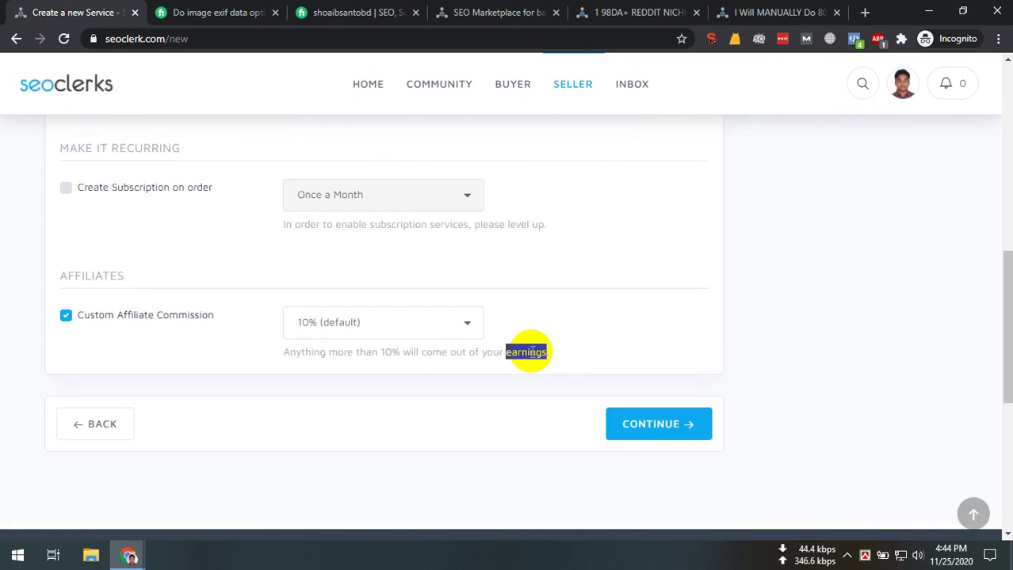
{"action": "left_click", "coordinate": [597, 351]}
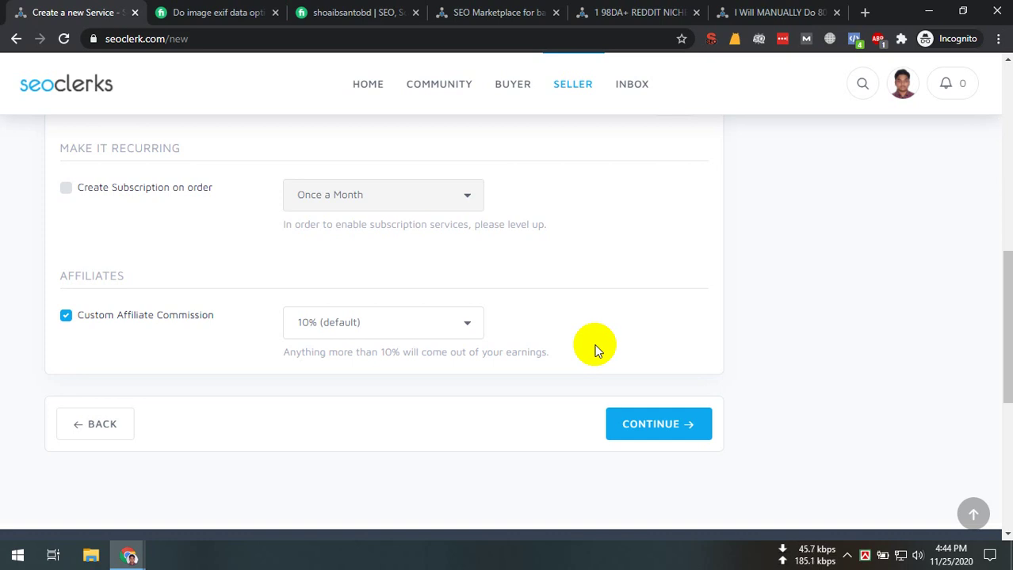
Try a 20% affiliate commission, return to 10%, then untick Custom Affiliate Commission
{"action": "left_click", "coordinate": [435, 331]}
{"action": "left_click", "coordinate": [316, 374]}
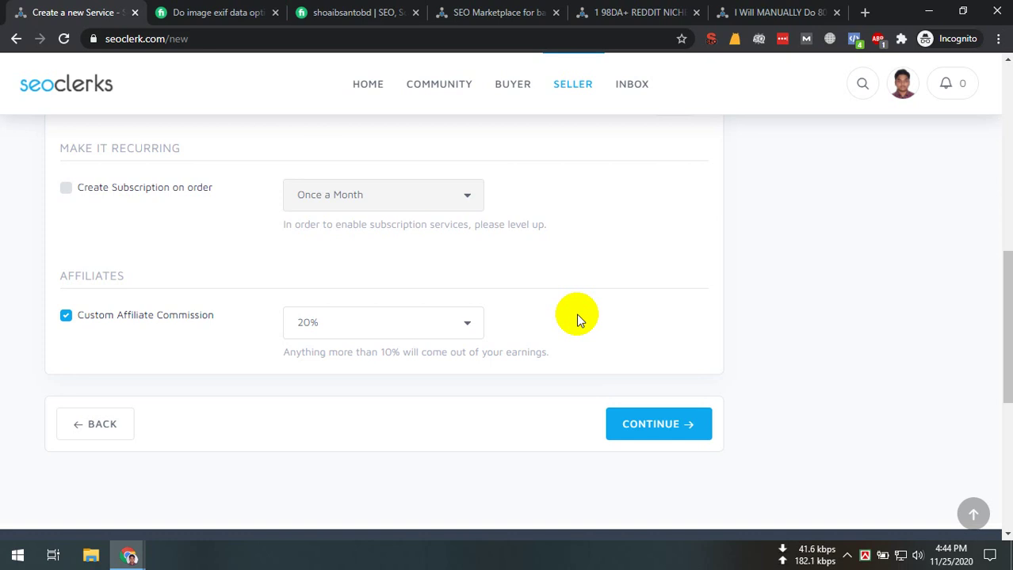
{"action": "left_click", "coordinate": [394, 326]}
{"action": "left_click", "coordinate": [388, 347]}
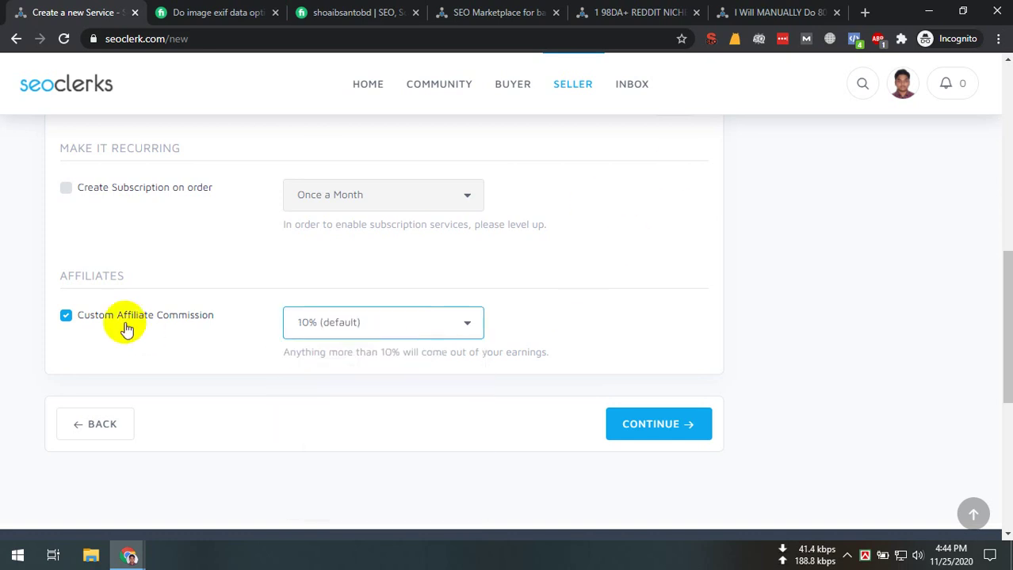
{"action": "left_click", "coordinate": [65, 316]}
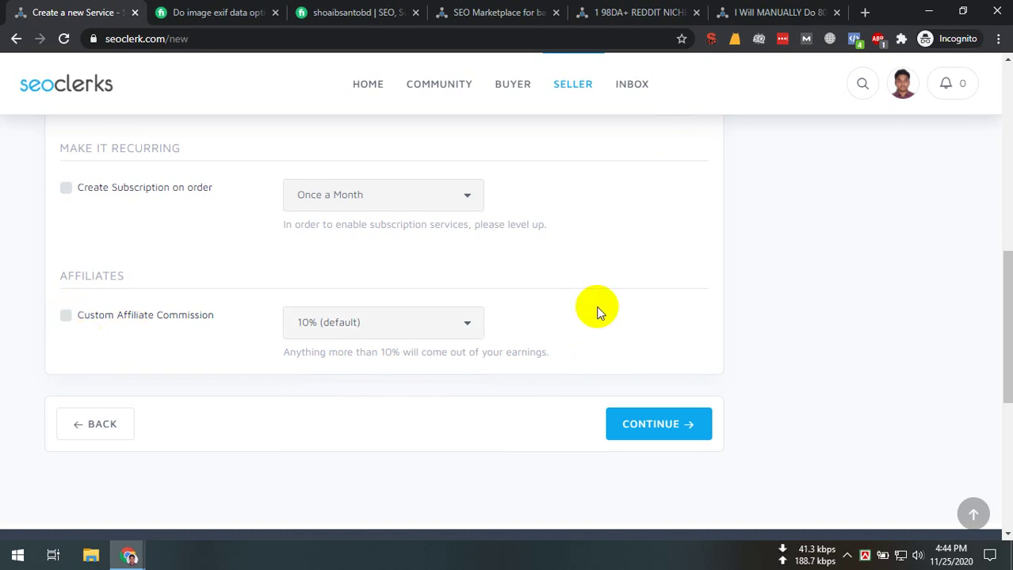
Continue to the Content step and click into the empty description box, then view the Fiverr gig
{"action": "scroll", "coordinate": [599, 310], "scroll_direction": "up", "scroll_amount": 8}
{"action": "scroll", "coordinate": [518, 407], "scroll_direction": "down", "scroll_amount": 4}
{"action": "scroll", "coordinate": [640, 474], "scroll_direction": "down", "scroll_amount": 6}
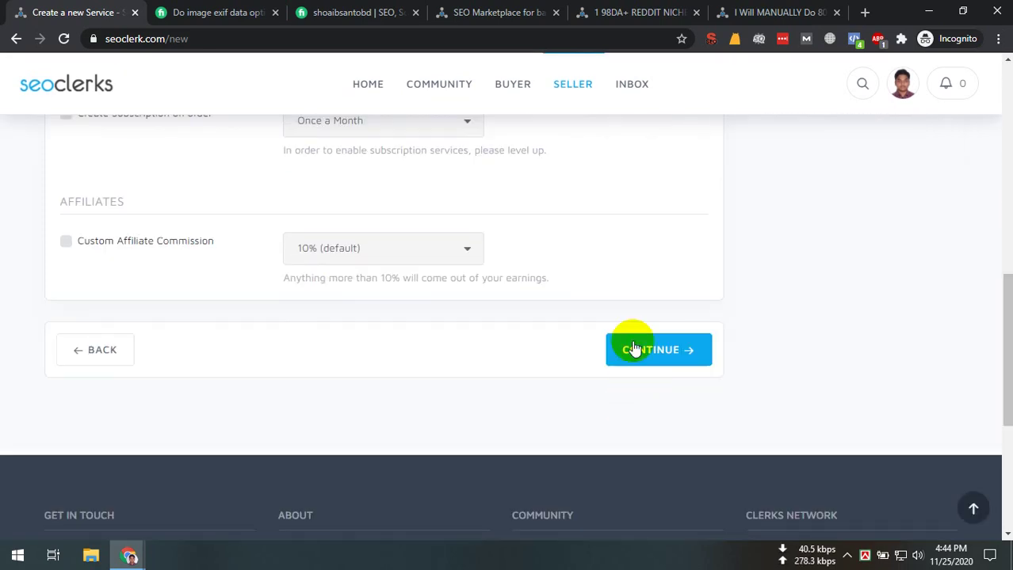
{"action": "left_click", "coordinate": [633, 346]}
{"action": "scroll", "coordinate": [242, 365], "scroll_direction": "up", "scroll_amount": 3}
{"action": "scroll", "coordinate": [242, 365], "scroll_direction": "up", "scroll_amount": 1}
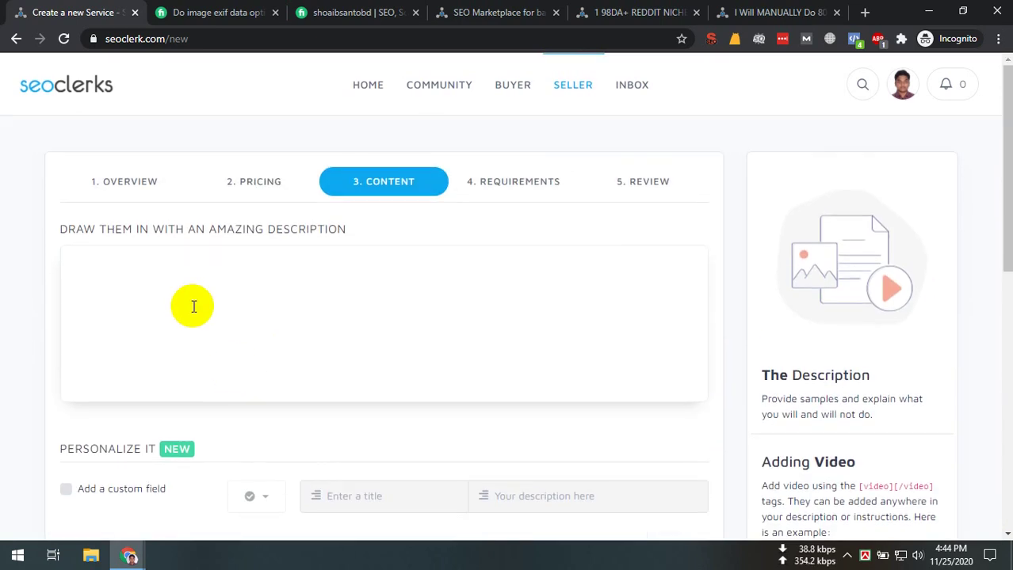
{"action": "left_click", "coordinate": [160, 306]}
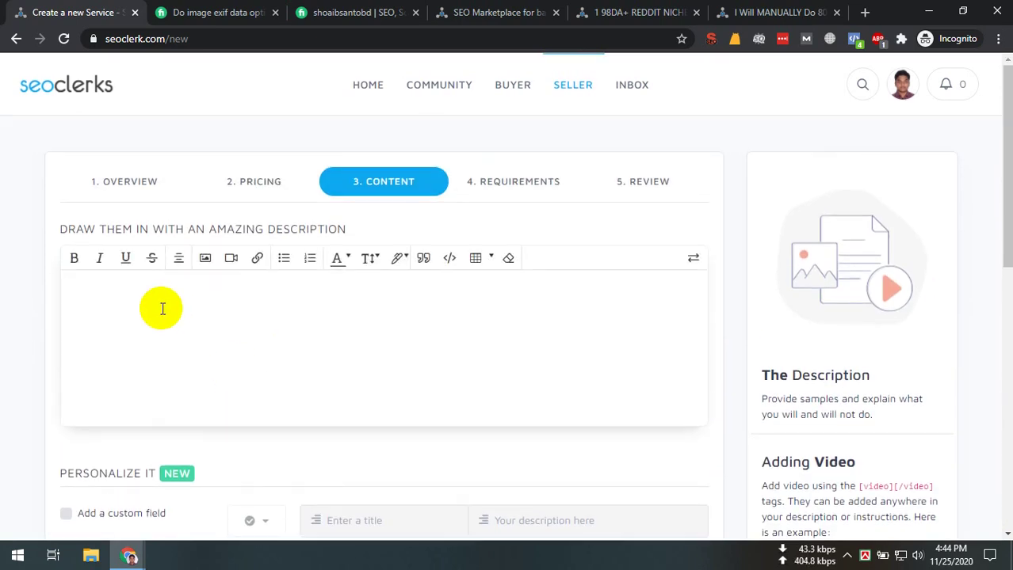
{"action": "left_click", "coordinate": [237, 12]}
Select the Fiverr gig's About This Gig description text, then return to the SEOClerks form
{"action": "left_click", "coordinate": [350, 12]}
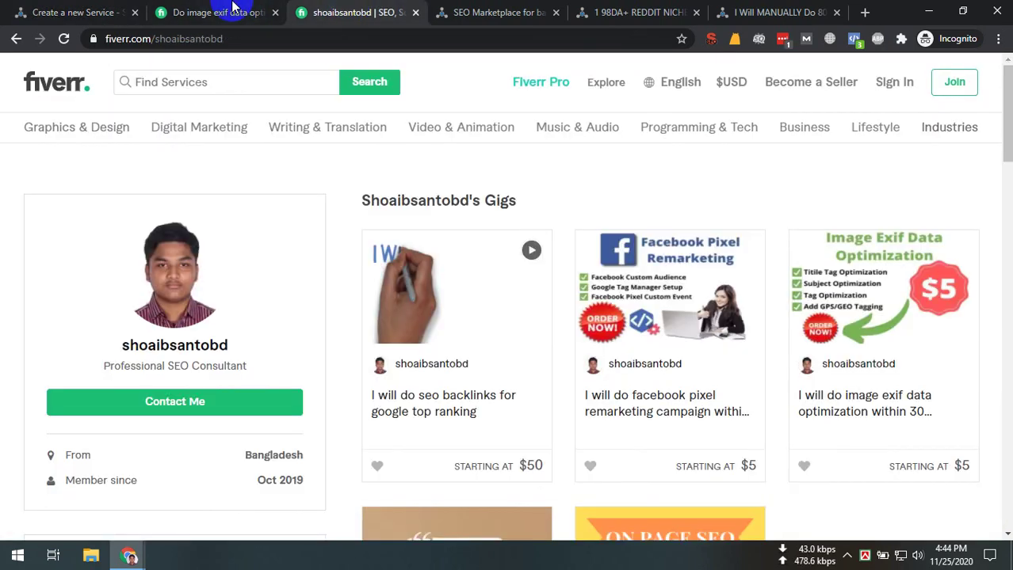
{"action": "left_click", "coordinate": [230, 11]}
{"action": "scroll", "coordinate": [267, 335], "scroll_direction": "up", "scroll_amount": 20}
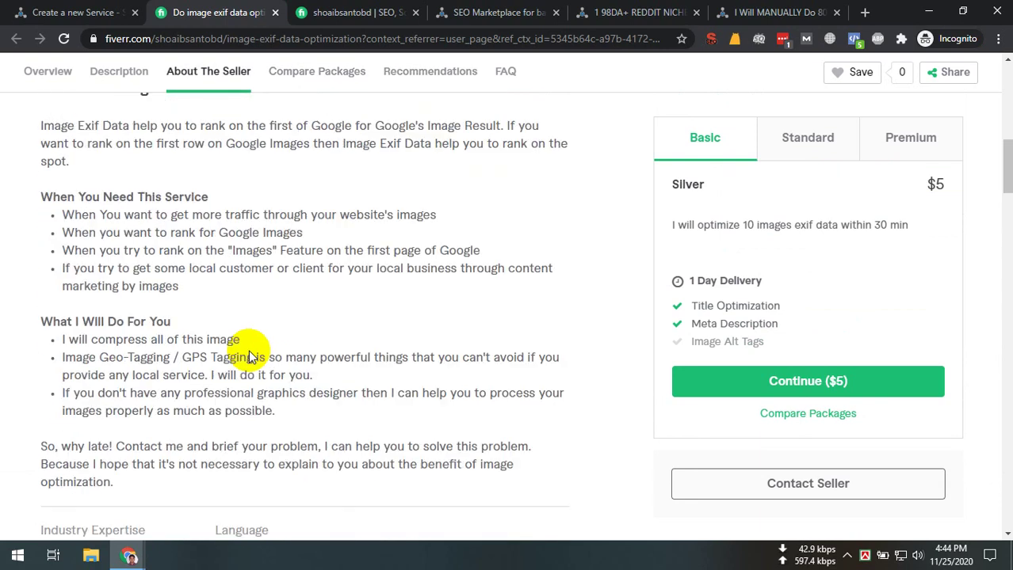
{"action": "left_click_drag", "start_coordinate": [523, 441], "coordinate": [79, 228]}
{"action": "triple_click", "coordinate": [241, 240]}
{"action": "left_click", "coordinate": [244, 252]}
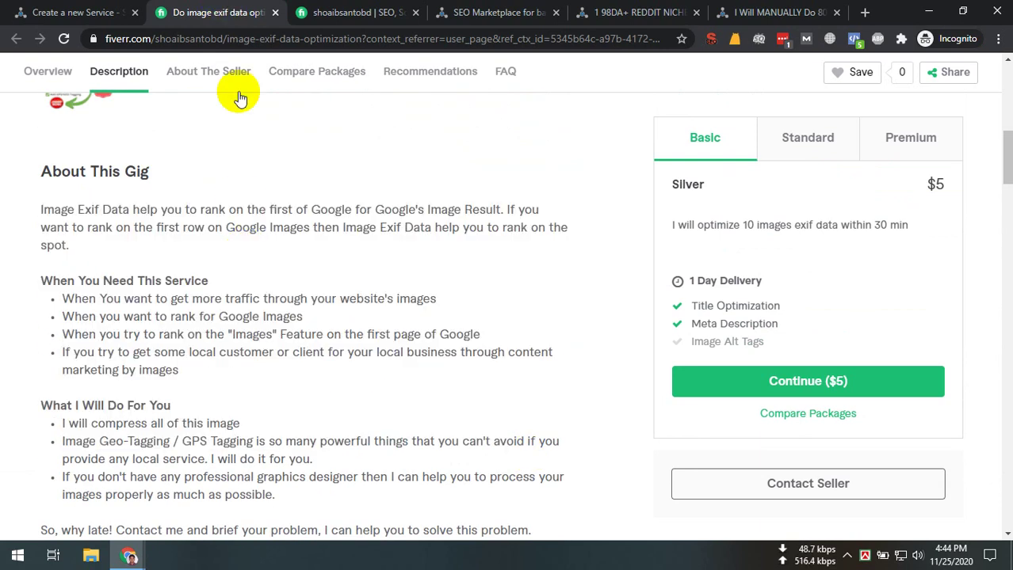
{"action": "left_click", "coordinate": [71, 12]}
{"action": "left_click", "coordinate": [680, 15]}
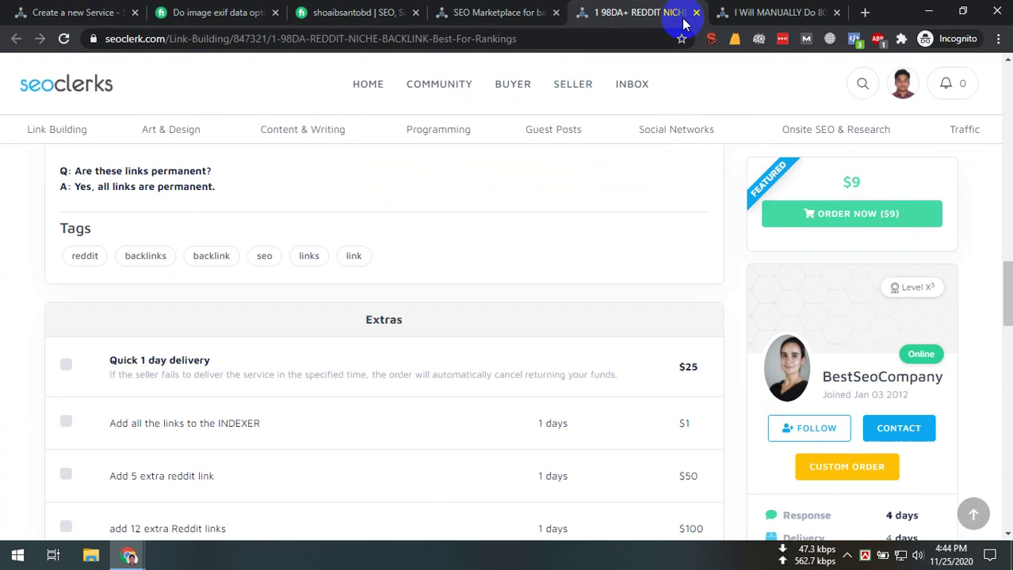
{"action": "scroll", "coordinate": [334, 289], "scroll_direction": "down", "scroll_amount": 1}
{"action": "scroll", "coordinate": [352, 324], "scroll_direction": "up", "scroll_amount": 10}
{"action": "scroll", "coordinate": [350, 352], "scroll_direction": "up", "scroll_amount": 5}
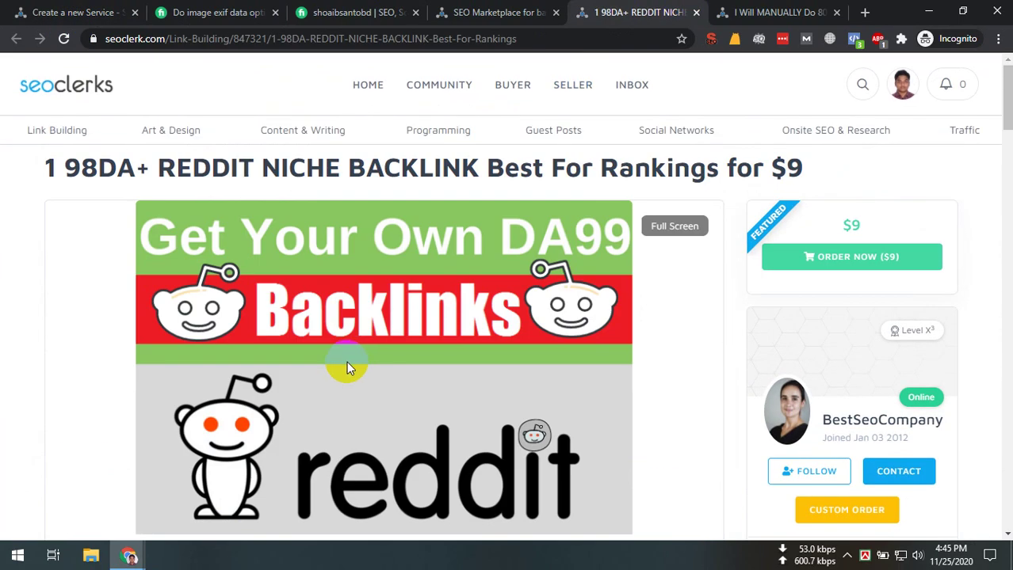
{"action": "scroll", "coordinate": [347, 365], "scroll_direction": "down", "scroll_amount": 1}
{"action": "scroll", "coordinate": [339, 267], "scroll_direction": "up", "scroll_amount": 1}
{"action": "scroll", "coordinate": [335, 127], "scroll_direction": "down", "scroll_amount": 1}
{"action": "scroll", "coordinate": [316, 204], "scroll_direction": "down", "scroll_amount": 5}
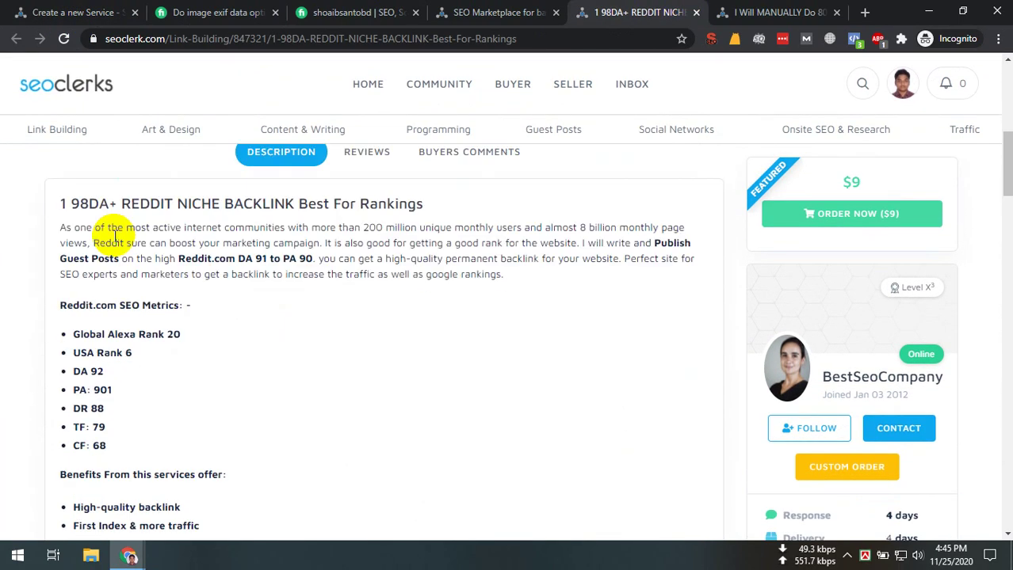
{"action": "left_click_drag", "start_coordinate": [109, 162], "coordinate": [226, 453]}
{"action": "left_click", "coordinate": [318, 353]}
{"action": "scroll", "coordinate": [149, 374], "scroll_direction": "down", "scroll_amount": 4}
{"action": "left_click_drag", "start_coordinate": [72, 195], "coordinate": [255, 419]}
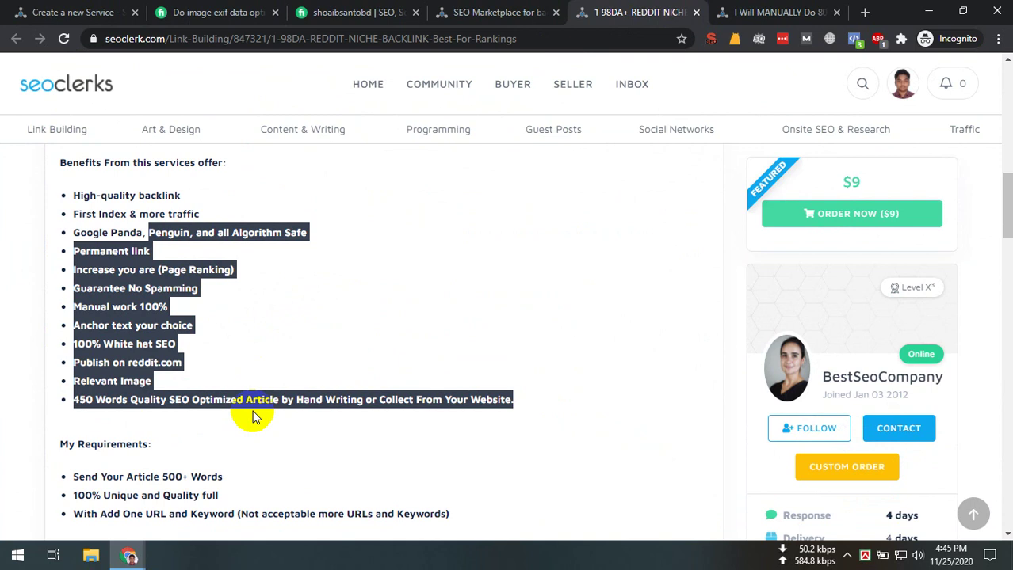
{"action": "scroll", "coordinate": [158, 396], "scroll_direction": "down", "scroll_amount": 3}
{"action": "left_click_drag", "start_coordinate": [70, 252], "coordinate": [332, 422]}
{"action": "scroll", "coordinate": [231, 315], "scroll_direction": "down", "scroll_amount": 4}
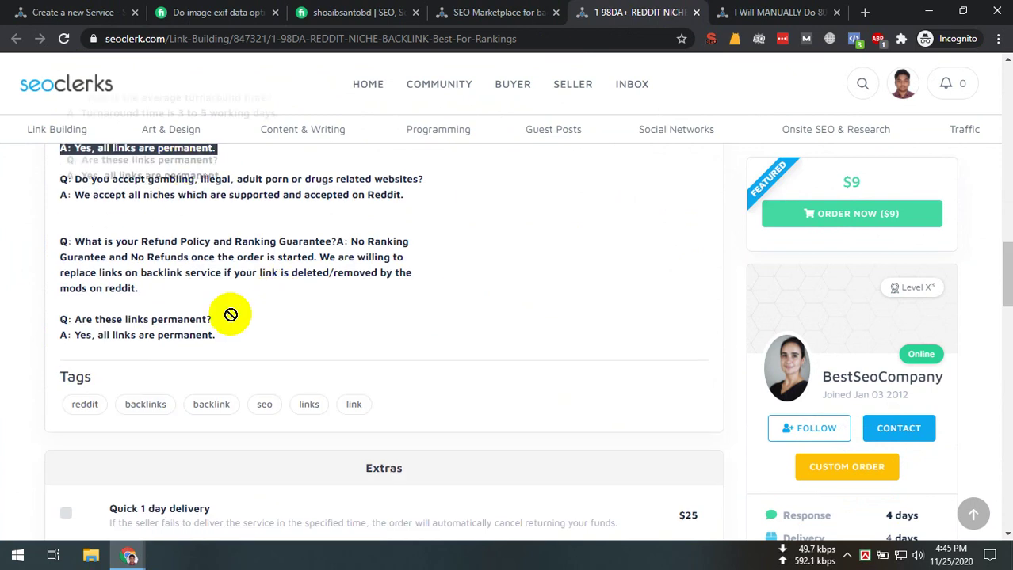
{"action": "left_click", "coordinate": [725, 12]}
{"action": "scroll", "coordinate": [337, 261], "scroll_direction": "down", "scroll_amount": 4}
{"action": "scroll", "coordinate": [329, 324], "scroll_direction": "up", "scroll_amount": 8}
{"action": "scroll", "coordinate": [321, 341], "scroll_direction": "up", "scroll_amount": 5}
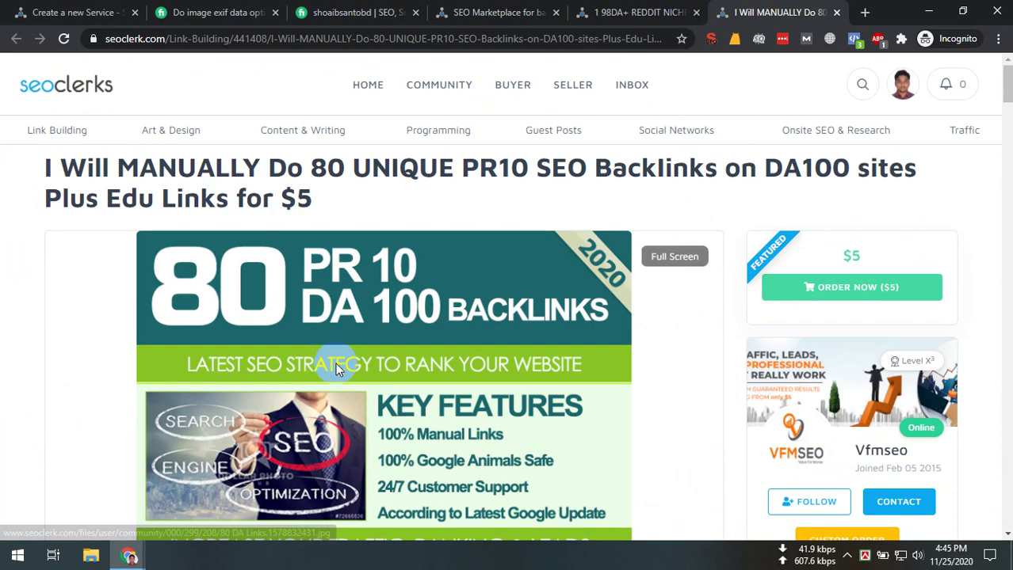
{"action": "scroll", "coordinate": [328, 366], "scroll_direction": "down", "scroll_amount": 4}
{"action": "left_click_drag", "start_coordinate": [40, 332], "coordinate": [631, 333]}
{"action": "scroll", "coordinate": [555, 317], "scroll_direction": "down", "scroll_amount": 3}
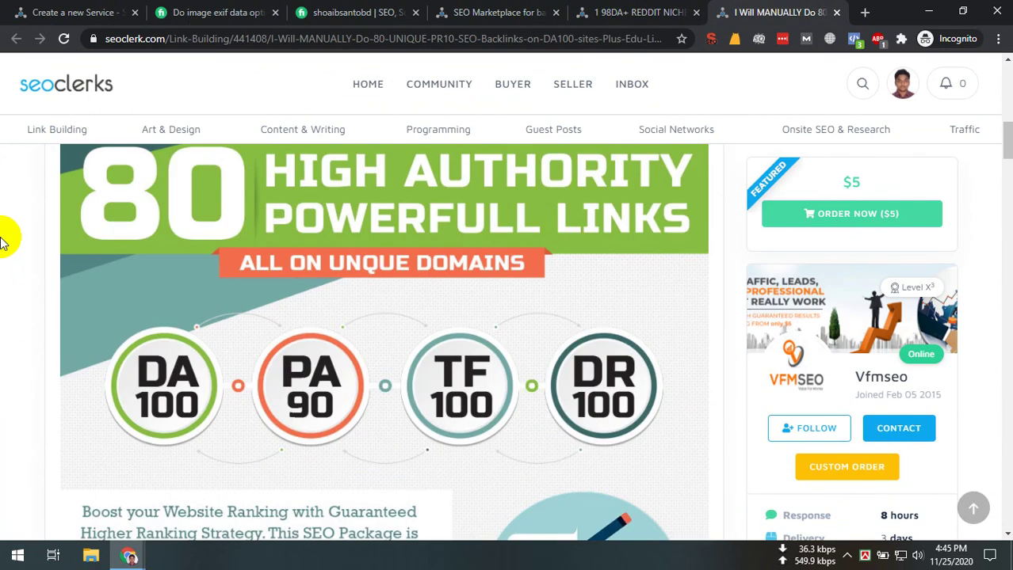
{"action": "scroll", "coordinate": [476, 333], "scroll_direction": "down", "scroll_amount": 4}
{"action": "scroll", "coordinate": [332, 333], "scroll_direction": "down", "scroll_amount": 15}
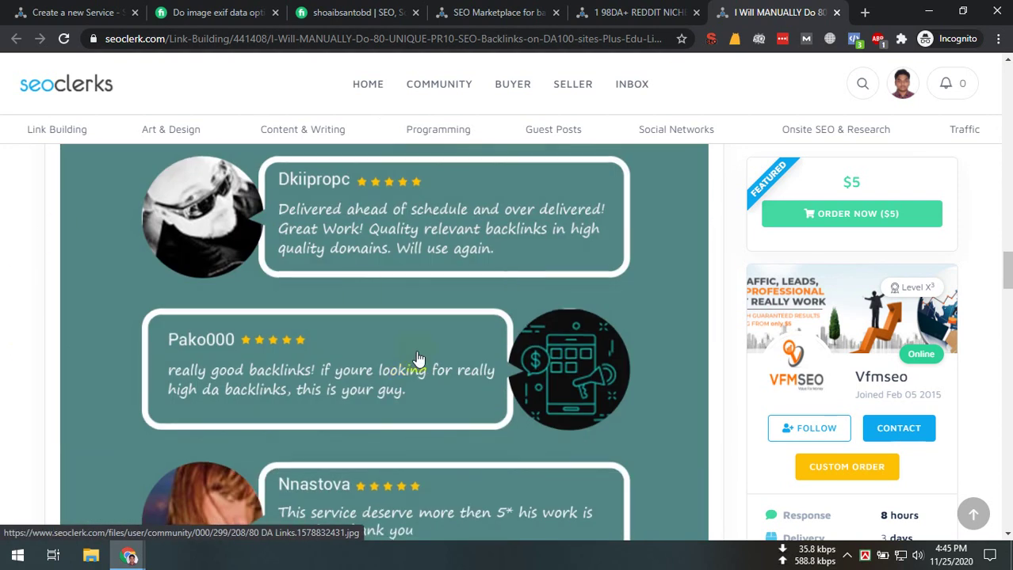
{"action": "scroll", "coordinate": [439, 371], "scroll_direction": "down", "scroll_amount": 10}
{"action": "scroll", "coordinate": [287, 430], "scroll_direction": "down", "scroll_amount": 9}
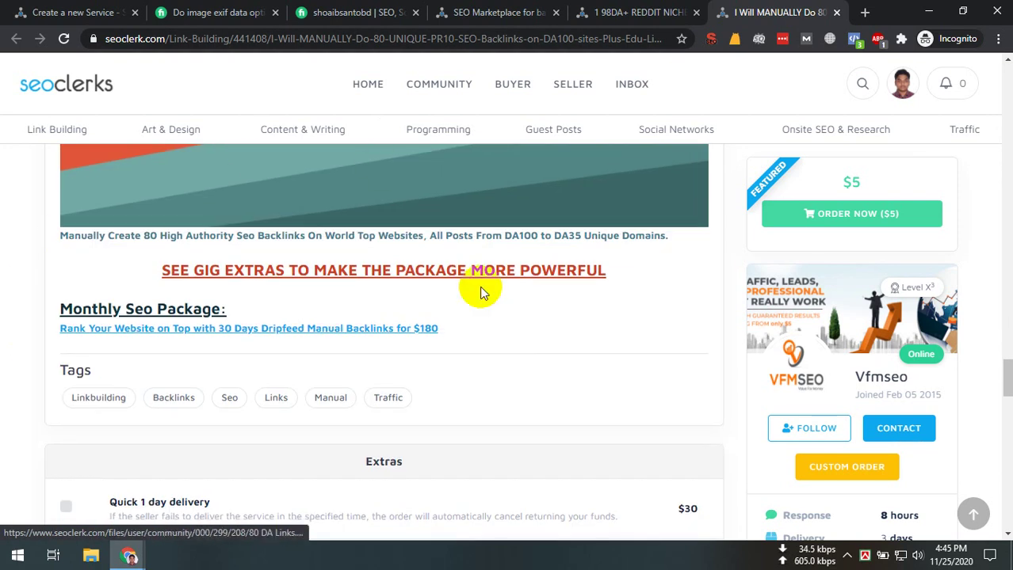
{"action": "scroll", "coordinate": [486, 255], "scroll_direction": "up", "scroll_amount": 5}
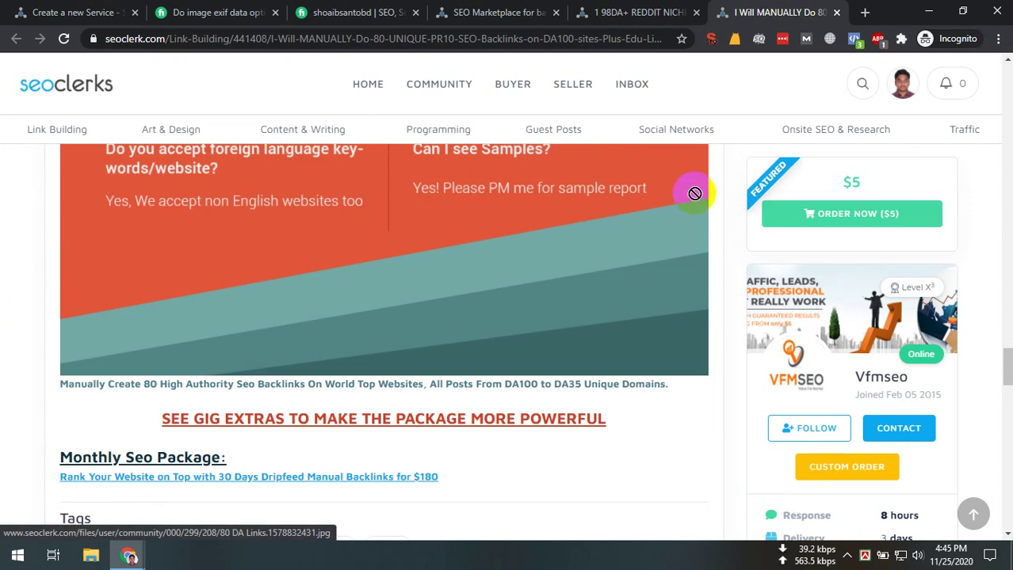
{"action": "scroll", "coordinate": [620, 271], "scroll_direction": "up", "scroll_amount": 5}
{"action": "scroll", "coordinate": [638, 269], "scroll_direction": "up", "scroll_amount": 20}
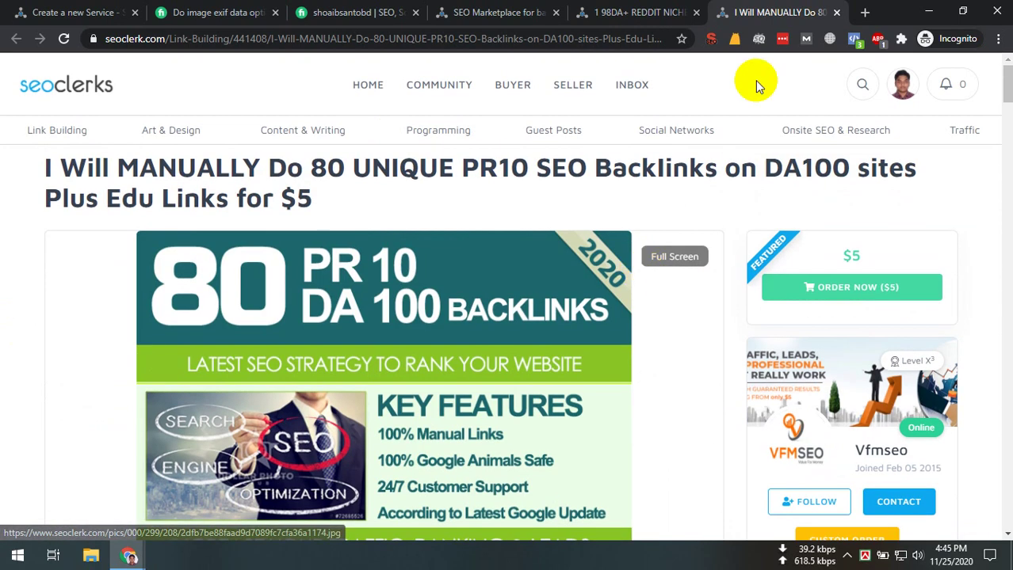
{"action": "left_click", "coordinate": [79, 12]}
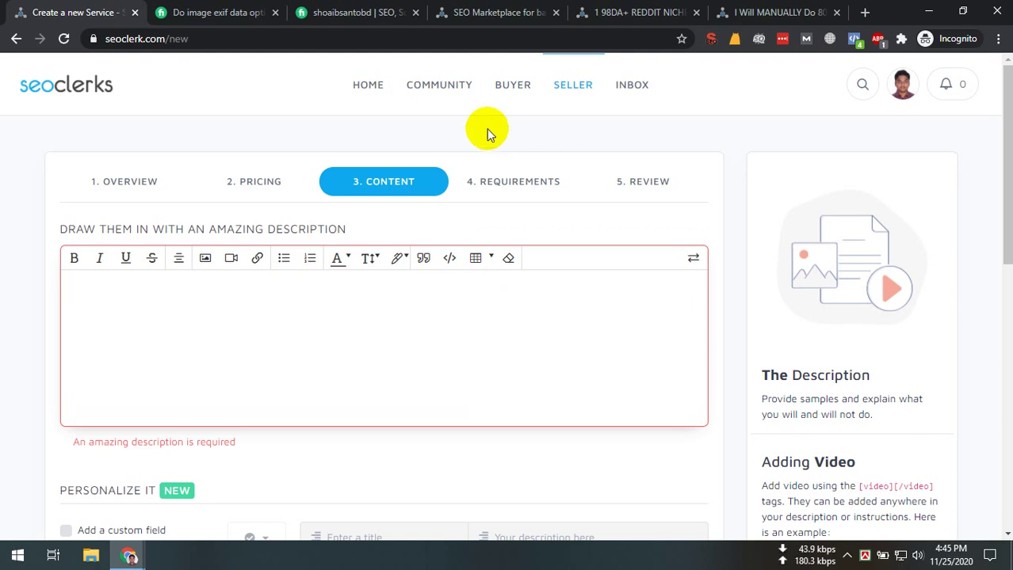
Copy the Fiverr gig description and paste it into the SEOClerks service description
{"action": "key", "text": "ctrl+Tab"}
{"action": "scroll", "coordinate": [219, 238], "scroll_direction": "down", "scroll_amount": 5}
{"action": "scroll", "coordinate": [170, 333], "scroll_direction": "up", "scroll_amount": 3}
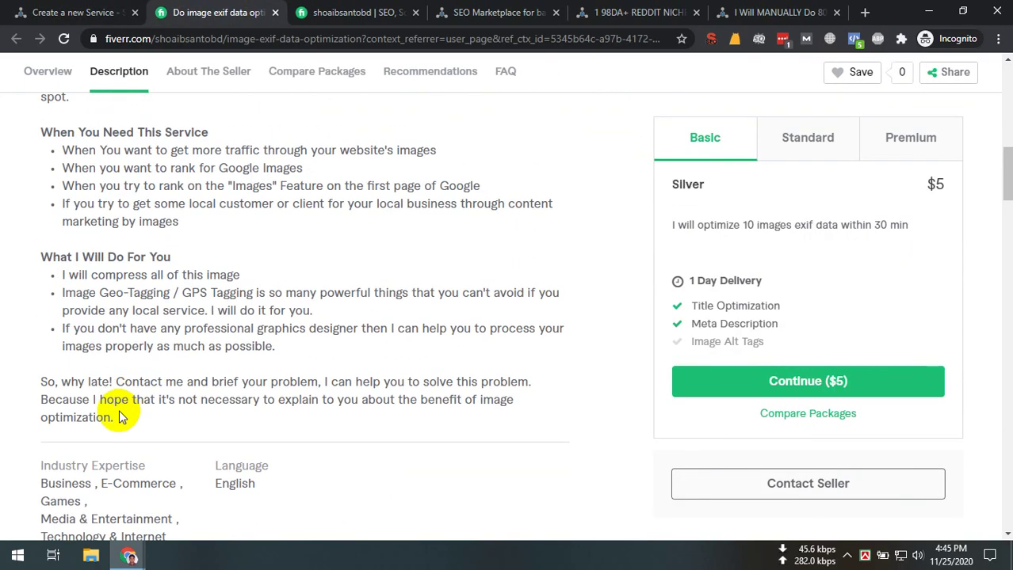
{"action": "left_click_drag", "start_coordinate": [125, 413], "coordinate": [19, 243]}
{"action": "key", "text": "ctrl+c"}
{"action": "left_click", "coordinate": [63, 11]}
{"action": "scroll", "coordinate": [192, 302], "scroll_direction": "down", "scroll_amount": 1}
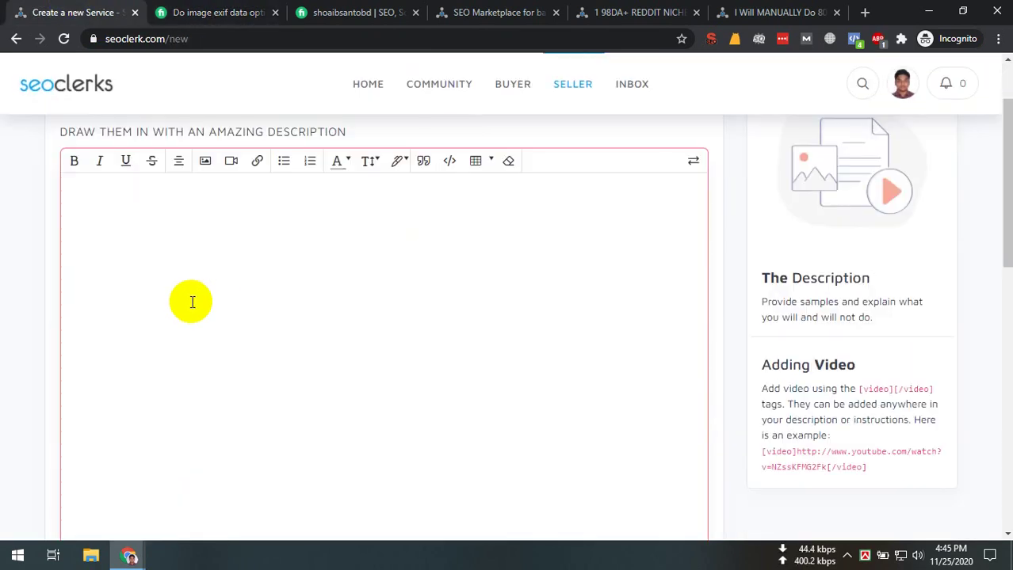
{"action": "key", "text": "ctrl+v"}
{"action": "left_click", "coordinate": [332, 314]}
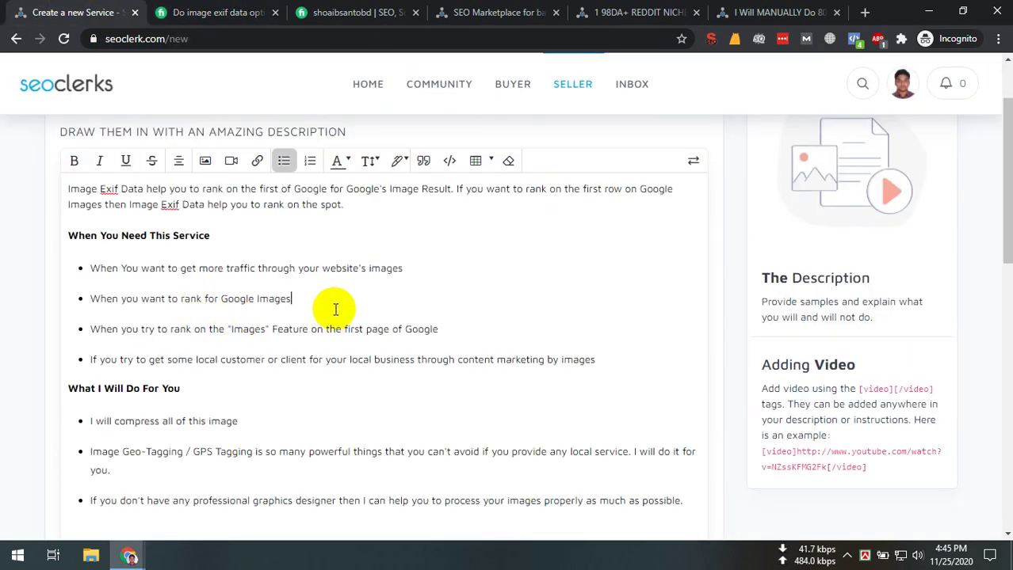
{"action": "scroll", "coordinate": [331, 333], "scroll_direction": "up", "scroll_amount": 1}
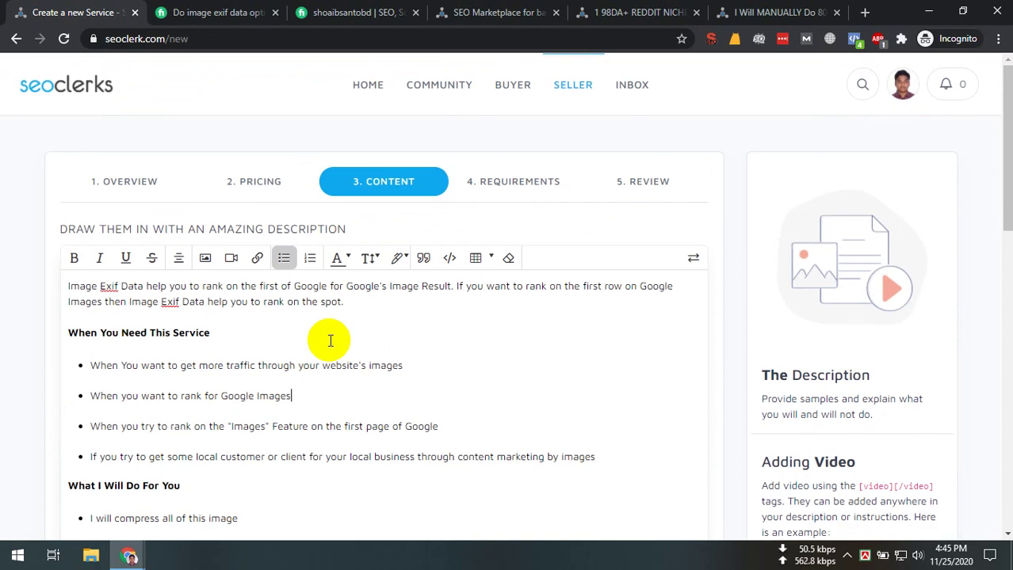
{"action": "scroll", "coordinate": [328, 339], "scroll_direction": "down", "scroll_amount": 3}
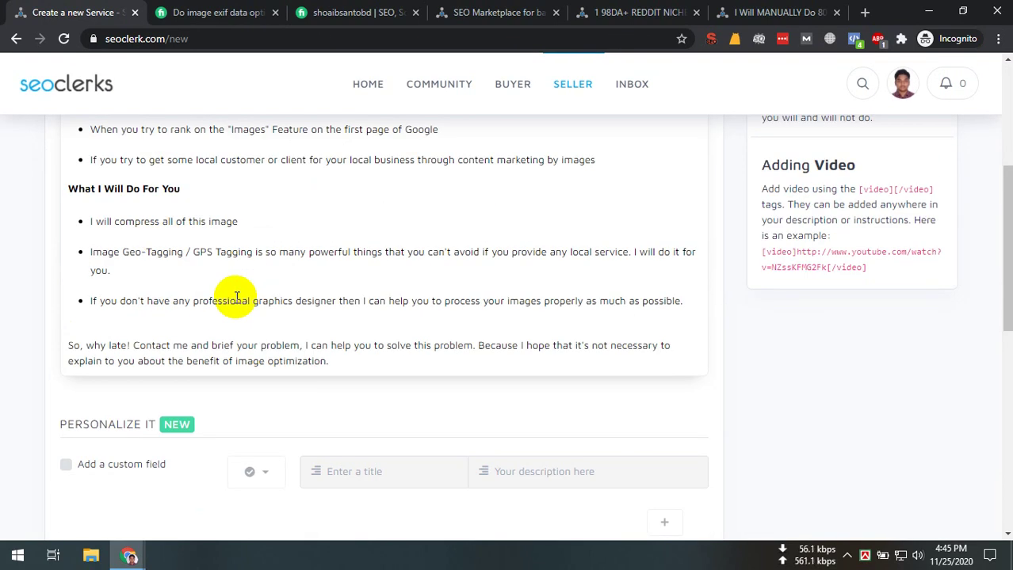
{"action": "scroll", "coordinate": [210, 389], "scroll_direction": "down", "scroll_amount": 2}
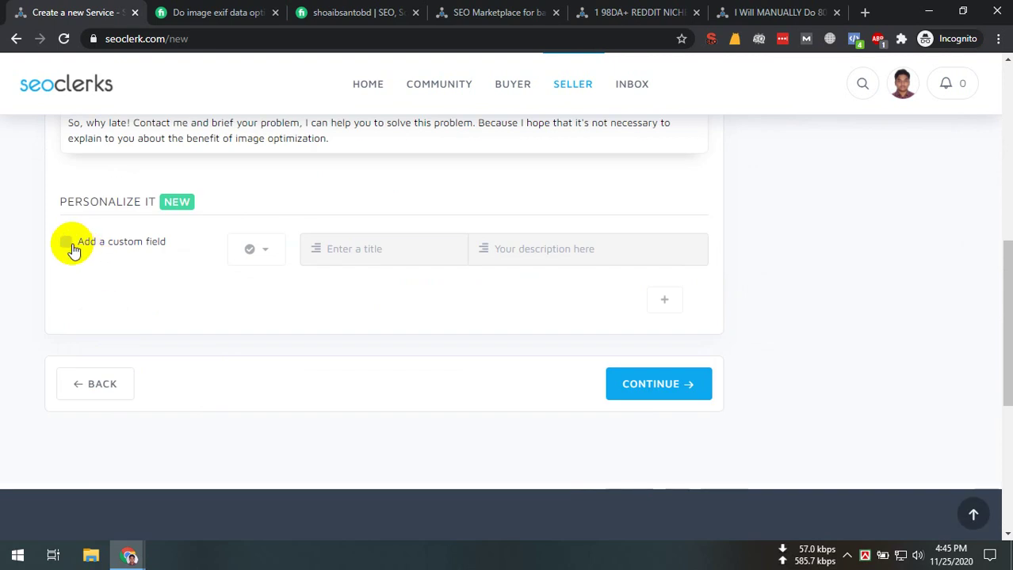
Tick 'Add a custom field' under Personalize It, checking the Fiverr gig once more
{"action": "left_click", "coordinate": [65, 242]}
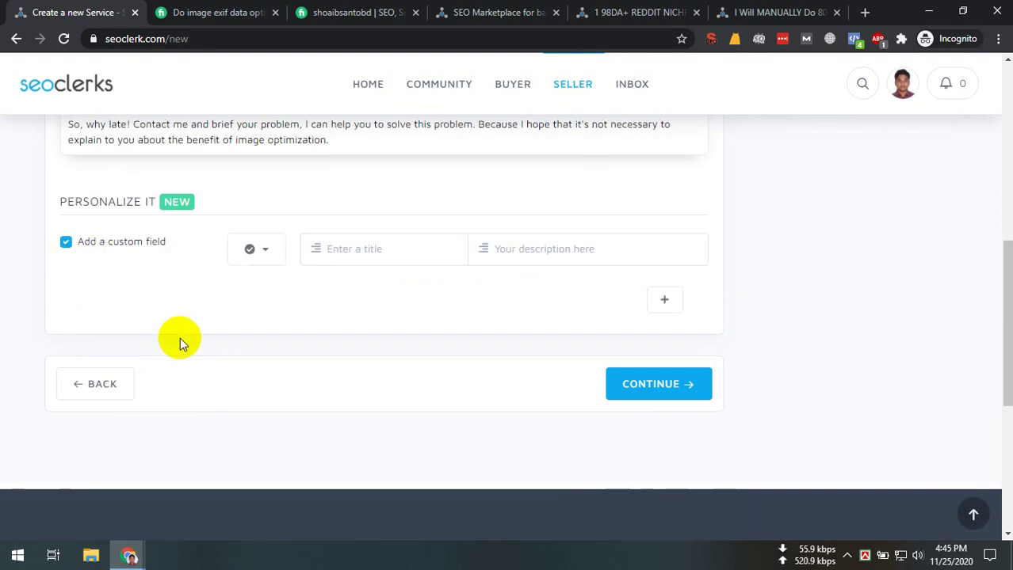
{"action": "left_click", "coordinate": [245, 8]}
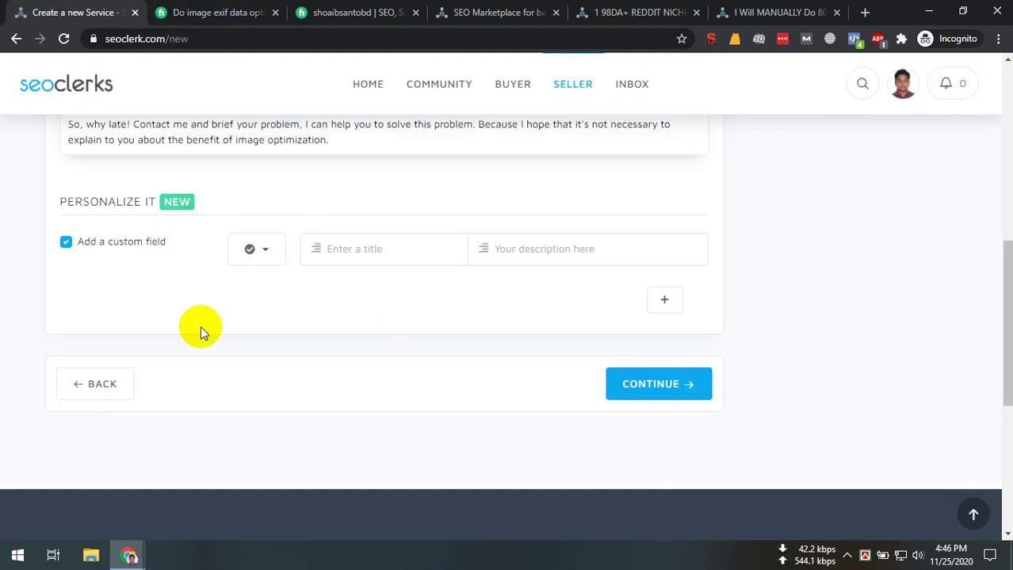
{"action": "scroll", "coordinate": [201, 317], "scroll_direction": "up", "scroll_amount": 4}
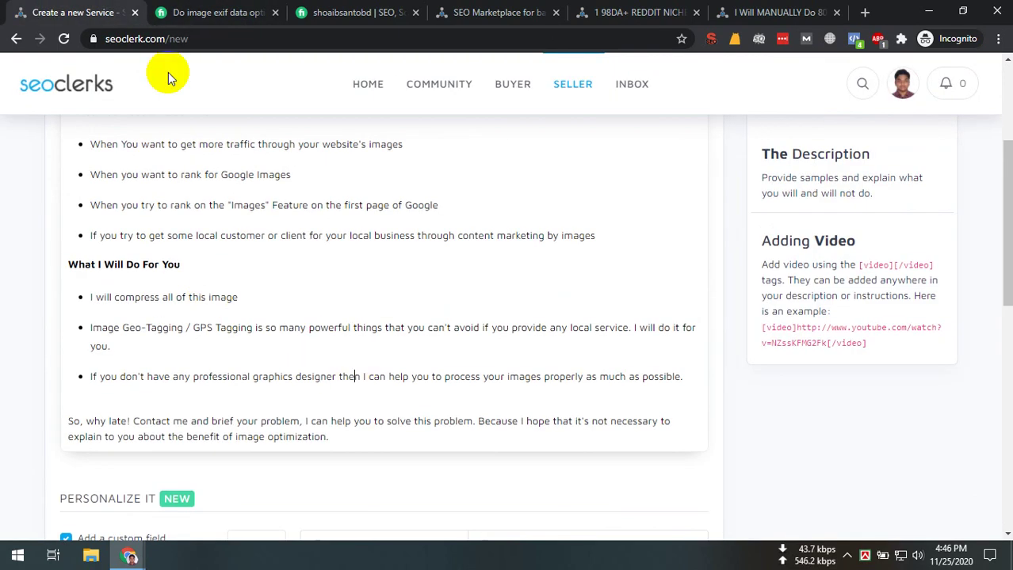
{"action": "left_click", "coordinate": [198, 11]}
{"action": "left_click", "coordinate": [89, 7]}
{"action": "left_click", "coordinate": [230, 12]}
{"action": "left_click", "coordinate": [249, 142]}
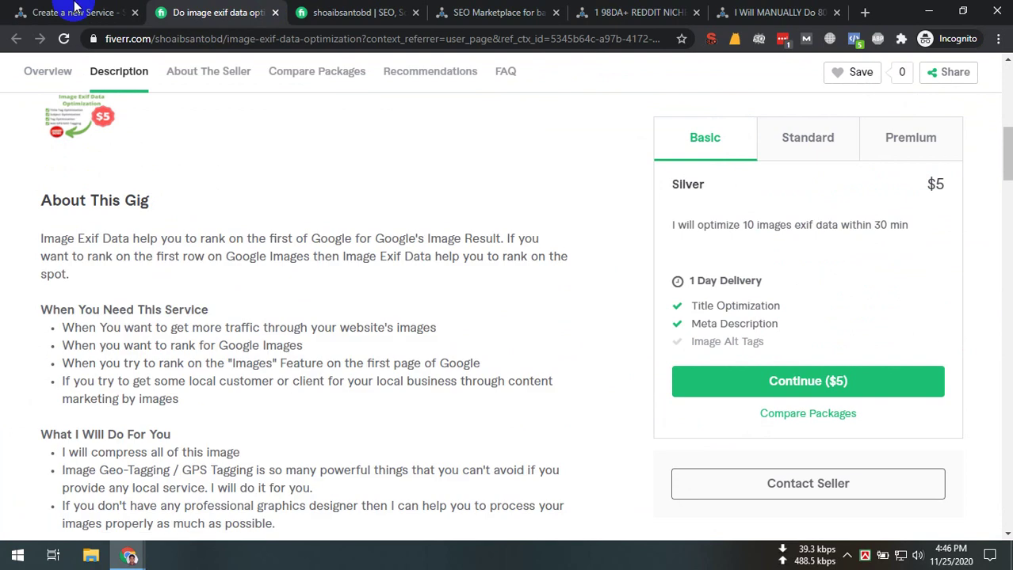
{"action": "left_click", "coordinate": [83, 7]}
{"action": "scroll", "coordinate": [147, 151], "scroll_direction": "down", "scroll_amount": 3}
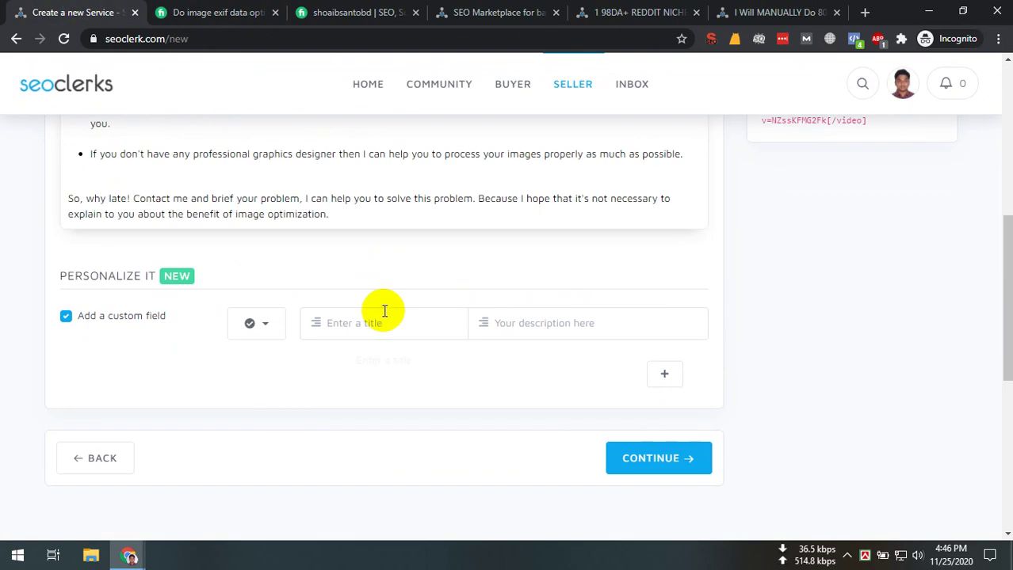
Leave the custom field title and description blank, untick 'Add a custom field', and continue to Requirements
{"action": "left_click", "coordinate": [384, 311]}
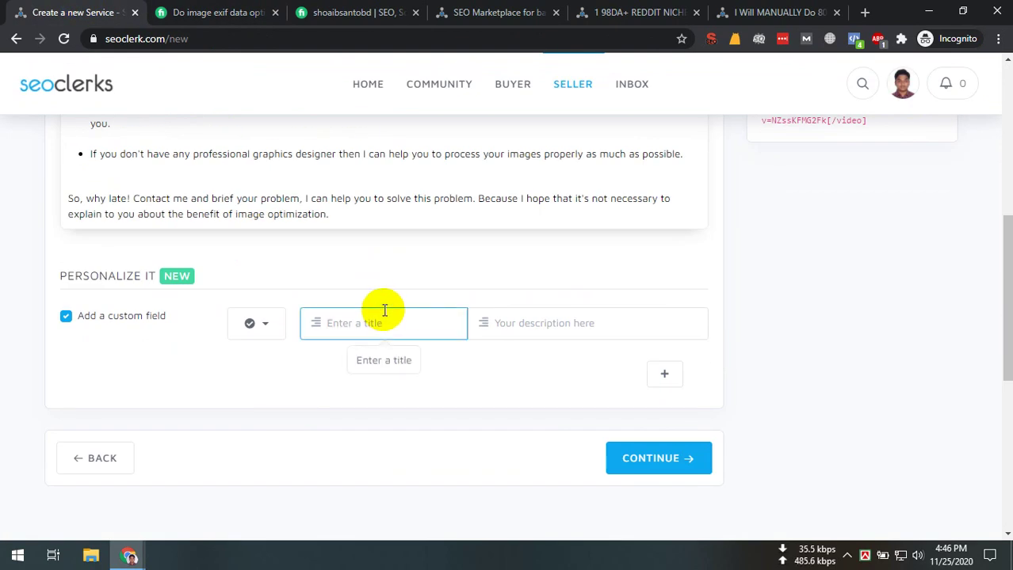
{"action": "left_click", "coordinate": [555, 328]}
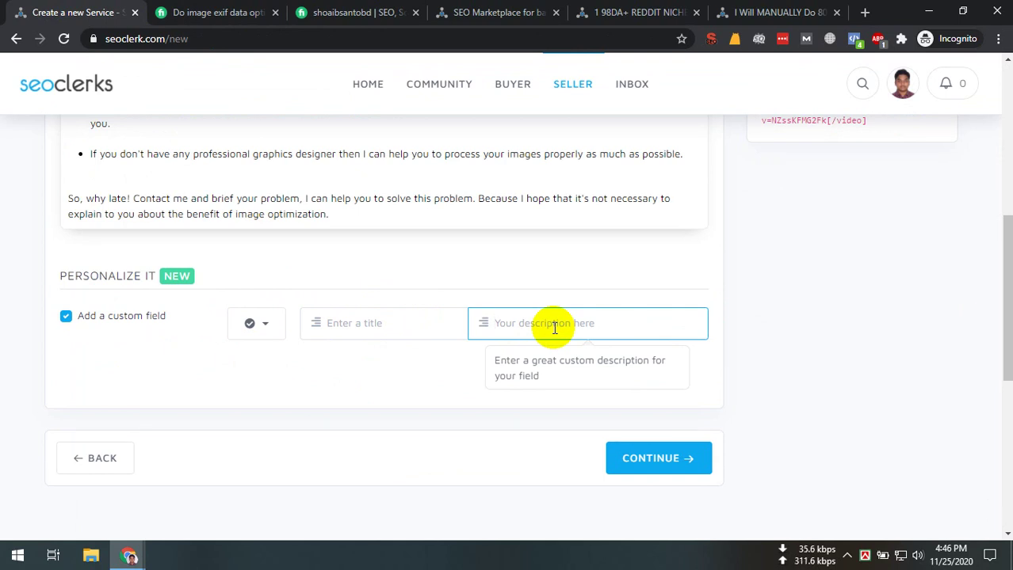
{"action": "left_click", "coordinate": [437, 324]}
{"action": "left_click", "coordinate": [606, 333]}
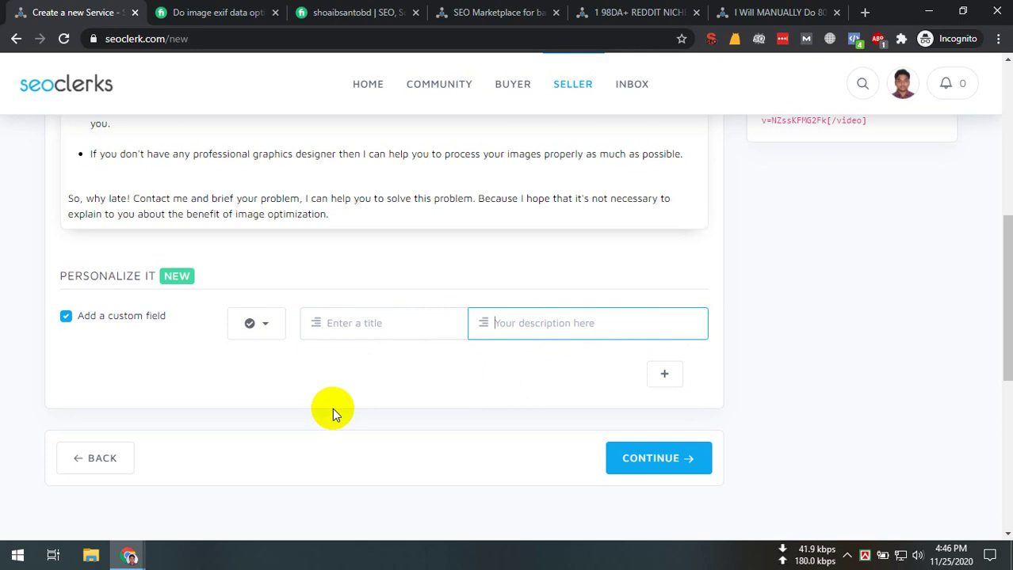
{"action": "left_click", "coordinate": [158, 340]}
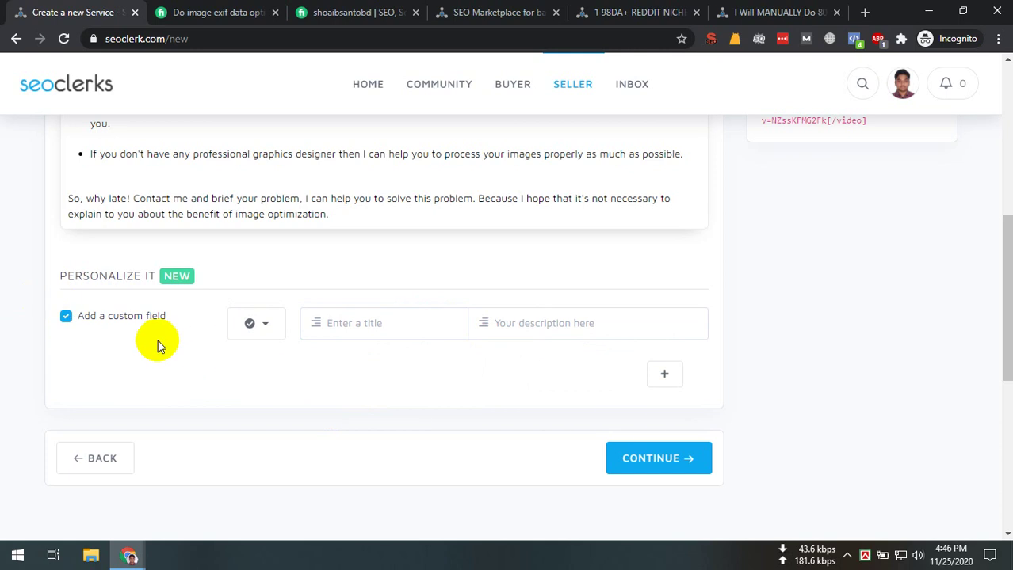
{"action": "left_click", "coordinate": [67, 316]}
{"action": "left_click", "coordinate": [646, 461]}
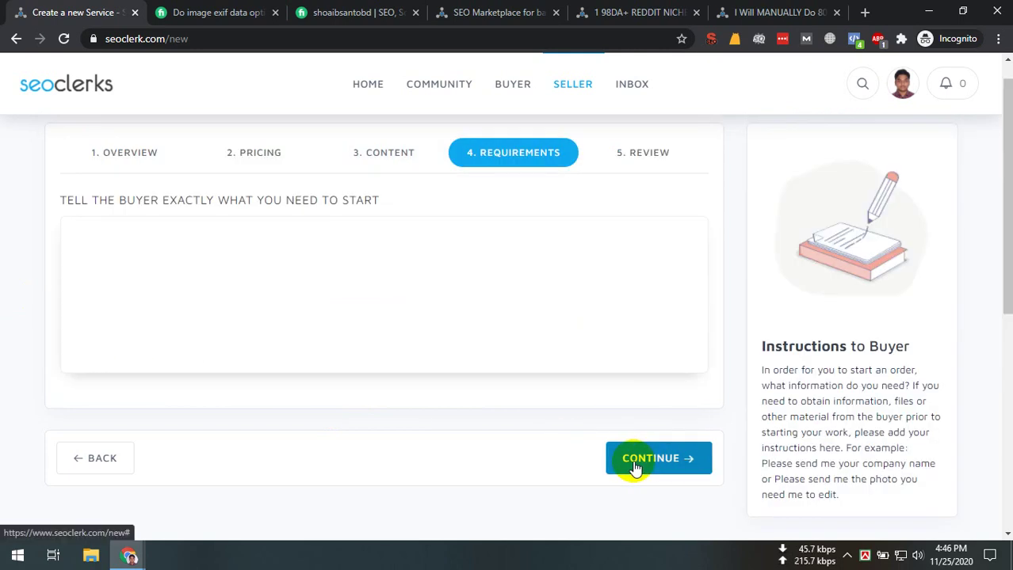
Write buyer requirements asking for original photo files in JPG or JPEG format for exif data
{"action": "left_click", "coordinate": [198, 293]}
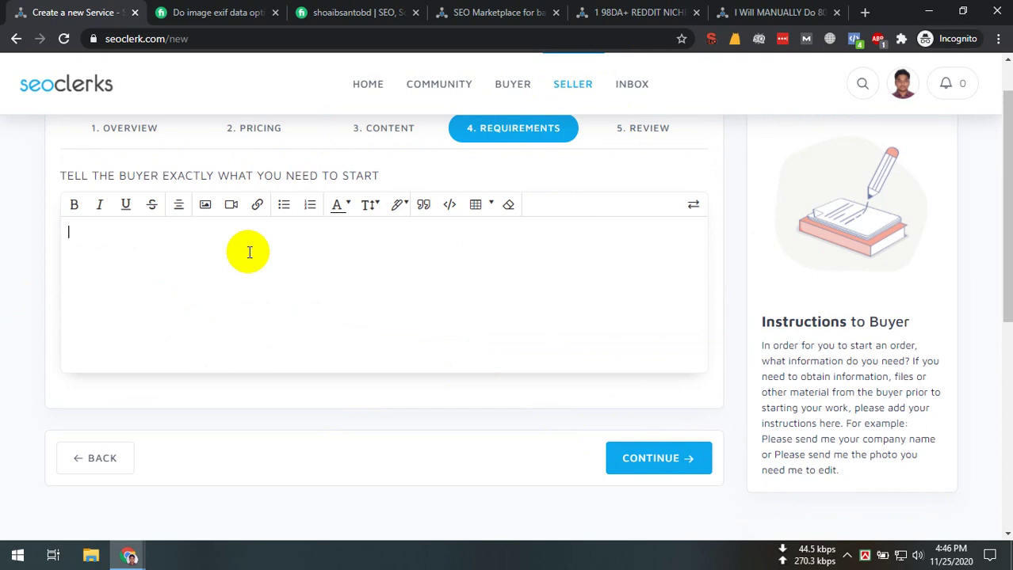
{"action": "type", "text": "I need your photos original "}
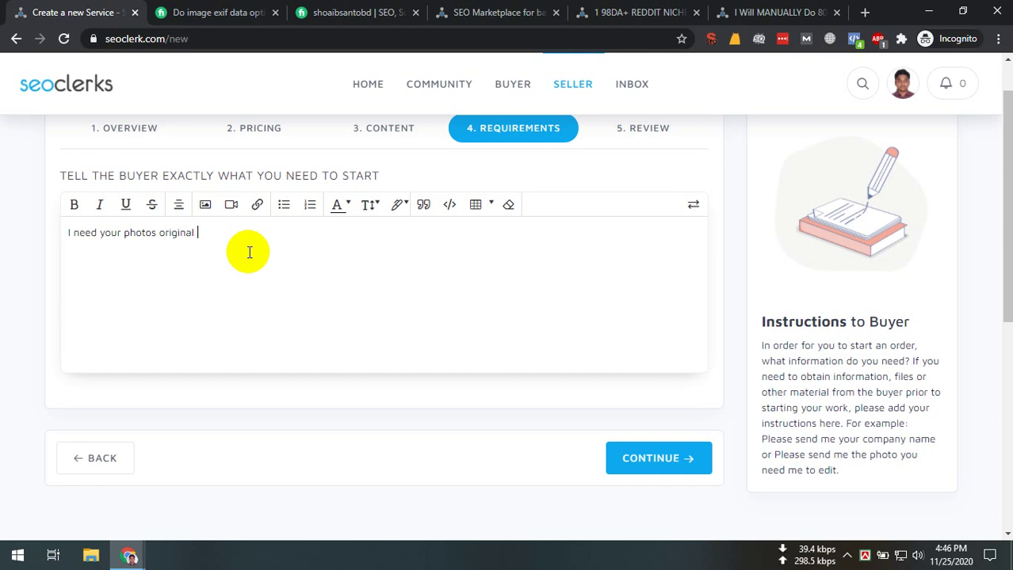
{"action": "type", "text": "file. and also you"}
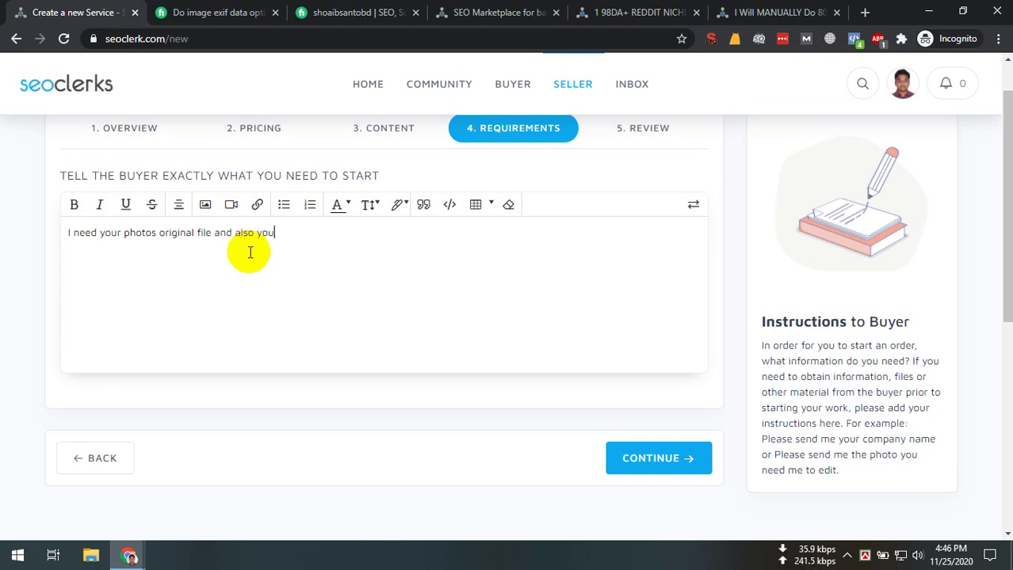
{"action": "type", "text": "r photo should be JPG or "}
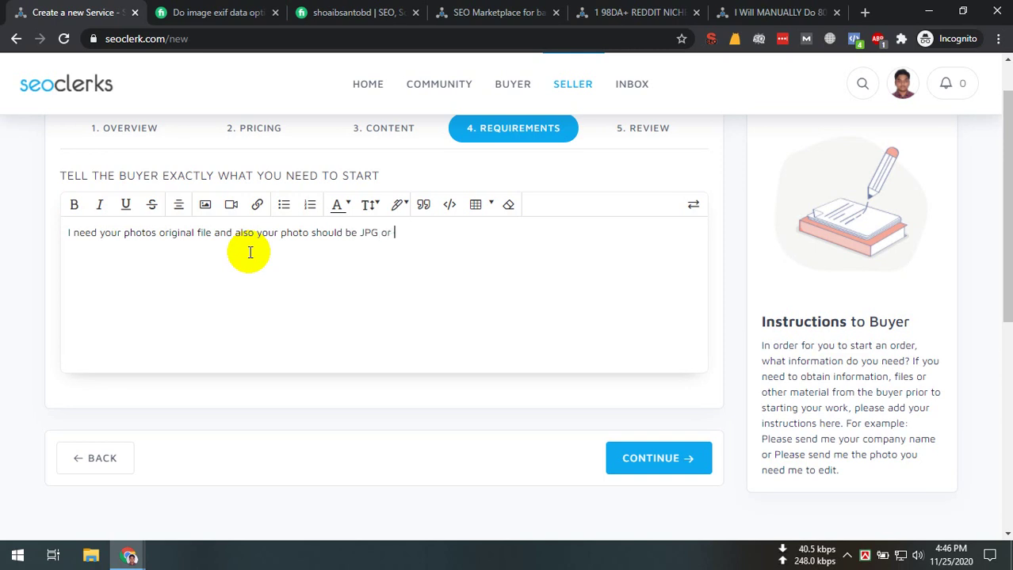
{"action": "type", "text": "JPEG formet"}
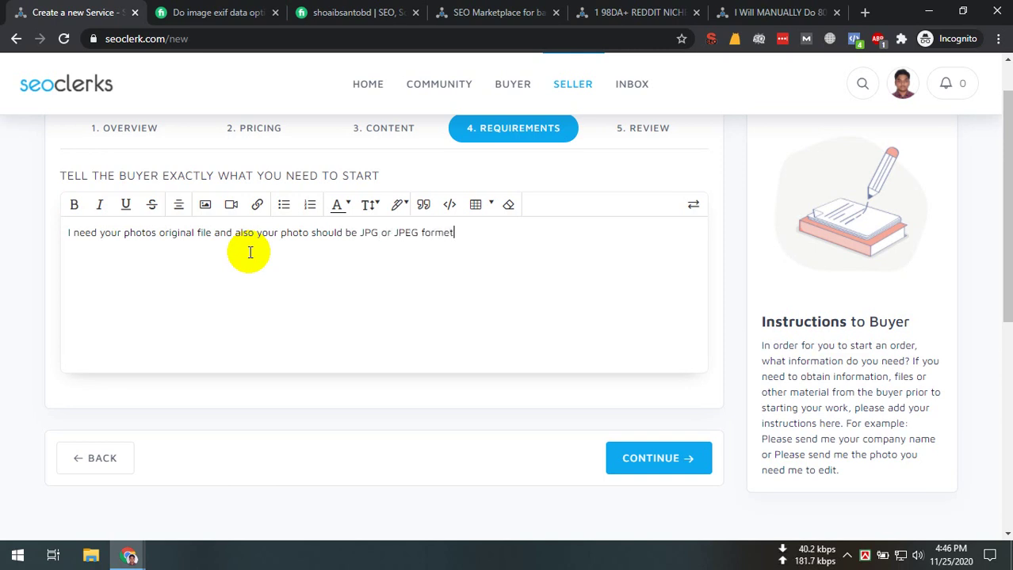
{"action": "type", "text": " that "}
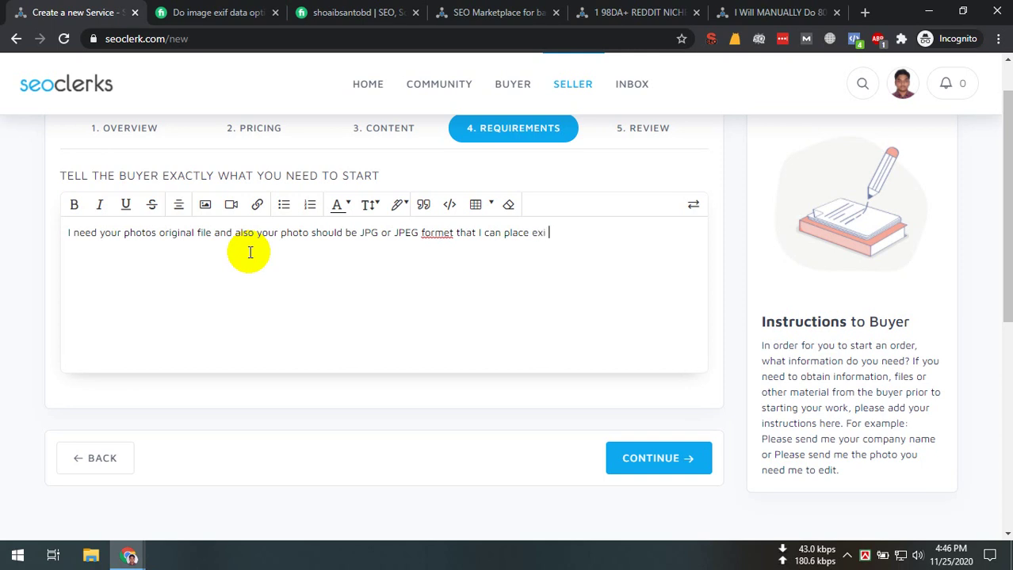
{"action": "type", "text": "I can place exi"}
{"action": "key", "text": "BackSpace"}
{"action": "type", "text": "f dif data on it "}
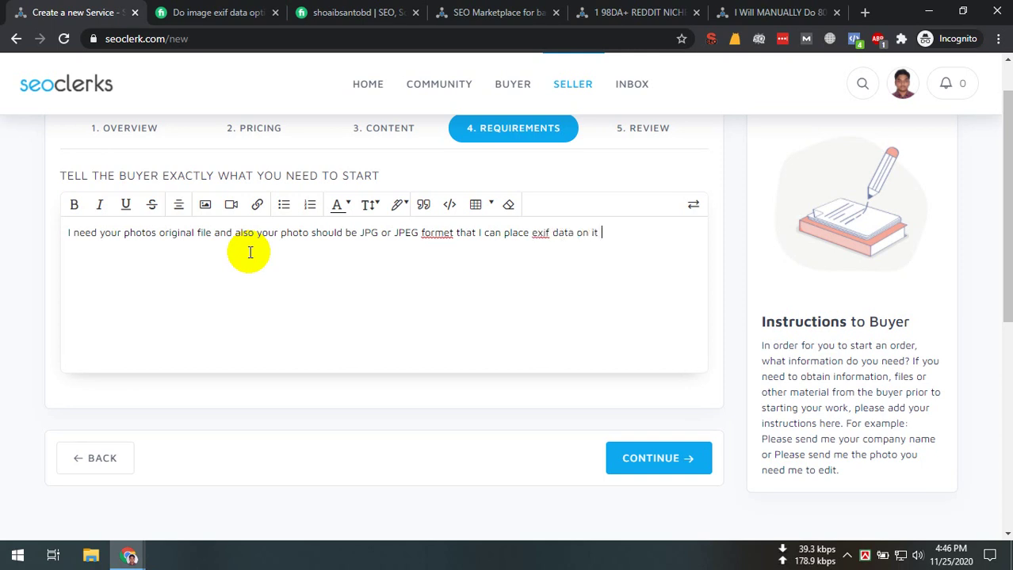
{"action": "type", "text": "."}
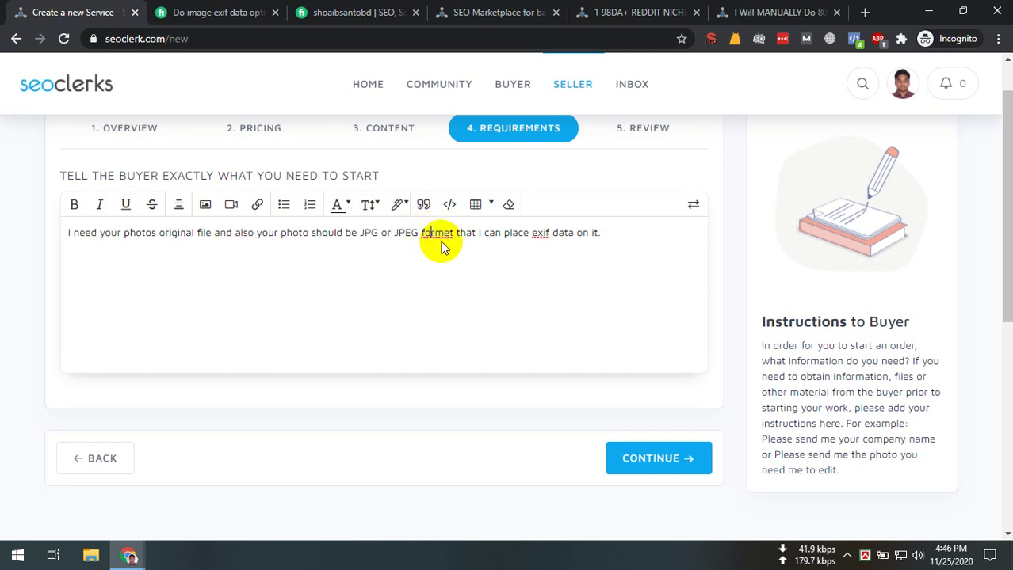
Correct 'formet' to 'format' via spellcheck, leaving 'exif' unchanged
{"action": "right_click", "coordinate": [445, 247]}
{"action": "left_click", "coordinate": [480, 259]}
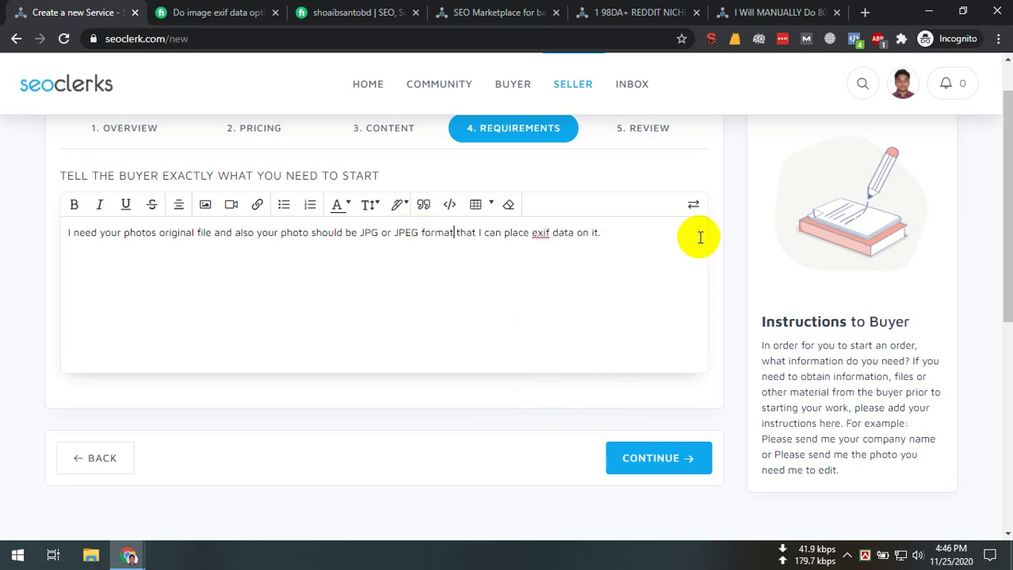
{"action": "right_click", "coordinate": [539, 234]}
{"action": "left_click", "coordinate": [658, 227]}
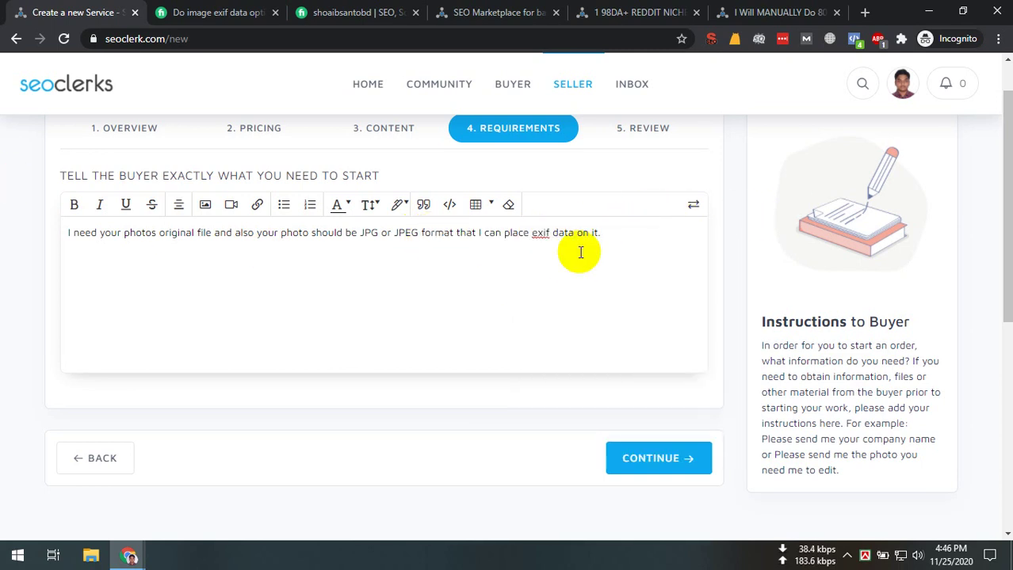
{"action": "double_click", "coordinate": [586, 251]}
{"action": "left_click", "coordinate": [627, 237]}
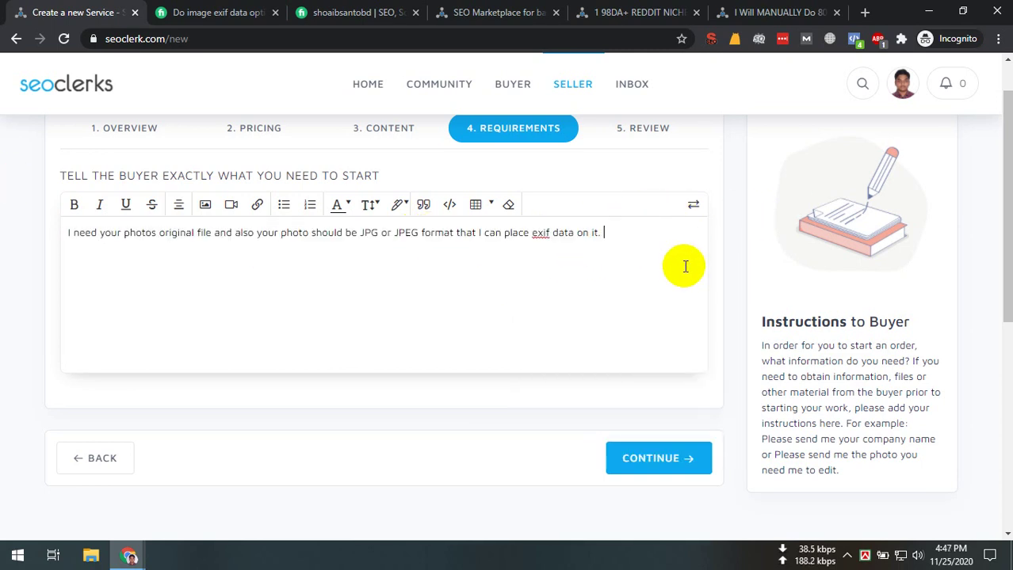
Continue to the Review step and submit the service, reaching the Success message
{"action": "left_click", "coordinate": [662, 458]}
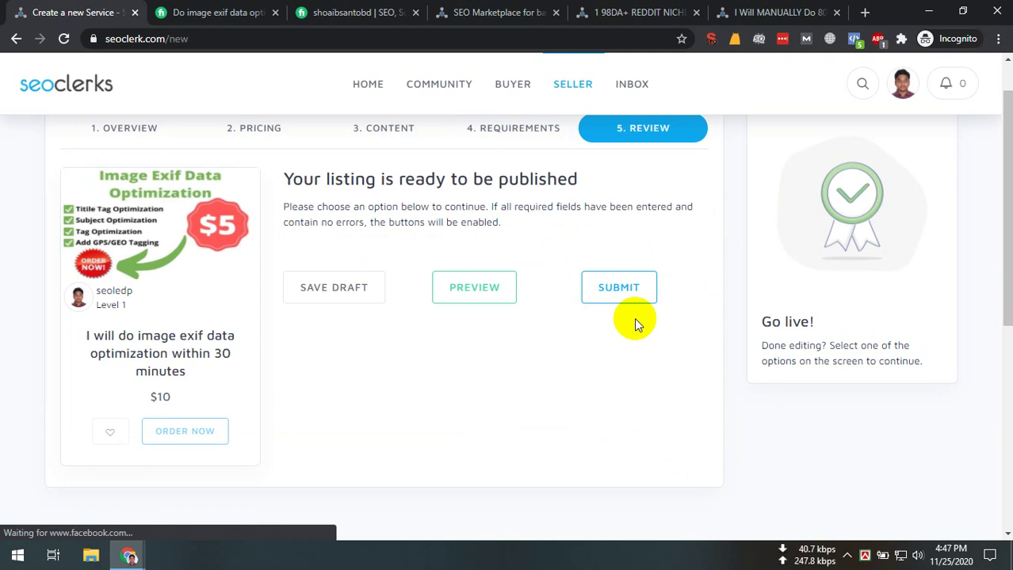
{"action": "left_click", "coordinate": [634, 319]}
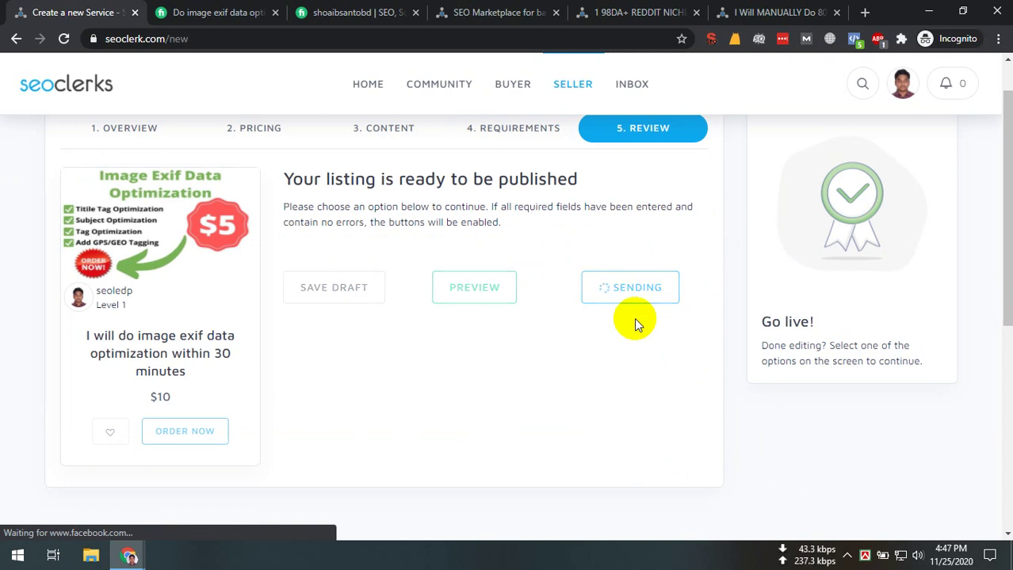
{"action": "scroll", "coordinate": [620, 385], "scroll_direction": "up", "scroll_amount": 1}
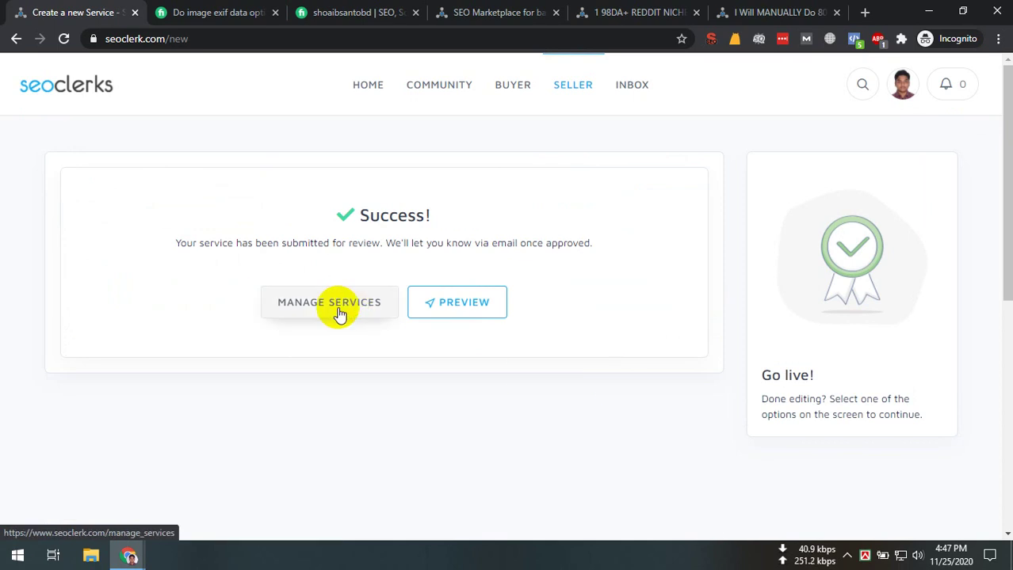
Open SELLER > Manage > My Services and find the exif optimization service listed Under Review
{"action": "left_click", "coordinate": [339, 314]}
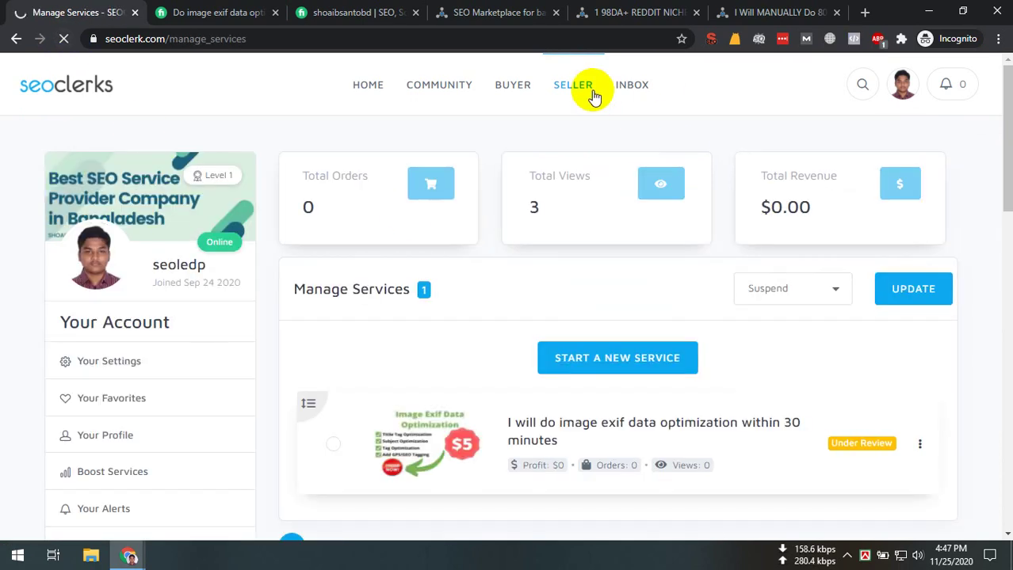
{"action": "mouse_move", "coordinate": [595, 95]}
{"action": "mouse_move", "coordinate": [594, 158]}
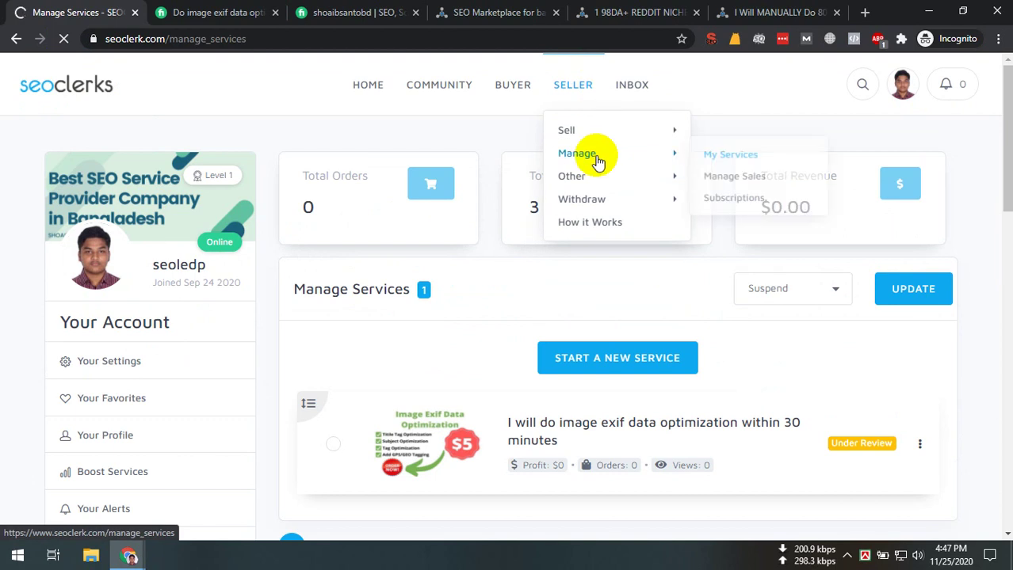
{"action": "left_click", "coordinate": [721, 155]}
{"action": "scroll", "coordinate": [825, 238], "scroll_direction": "down", "scroll_amount": 3}
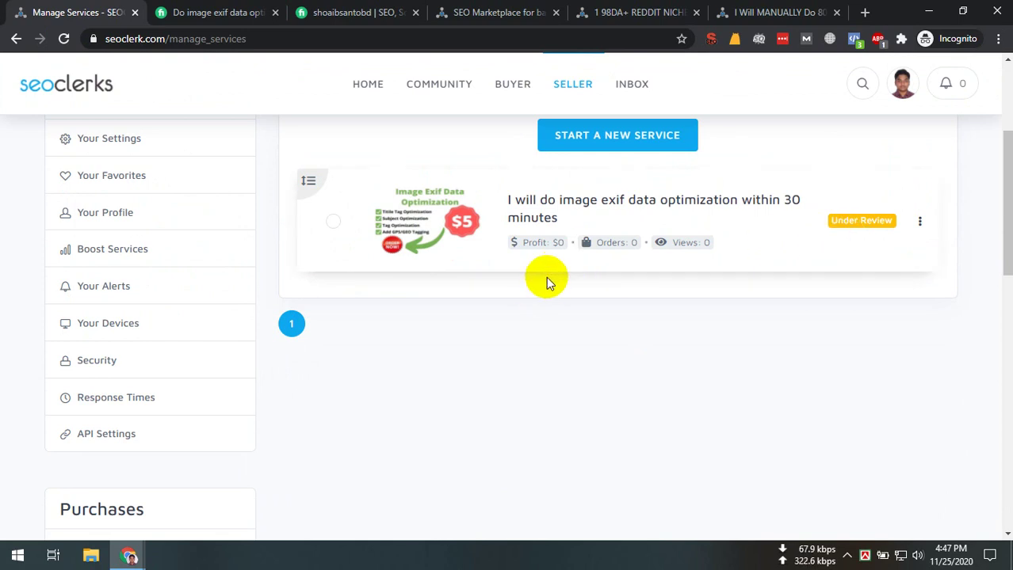
{"action": "scroll", "coordinate": [485, 510], "scroll_direction": "up", "scroll_amount": 3}
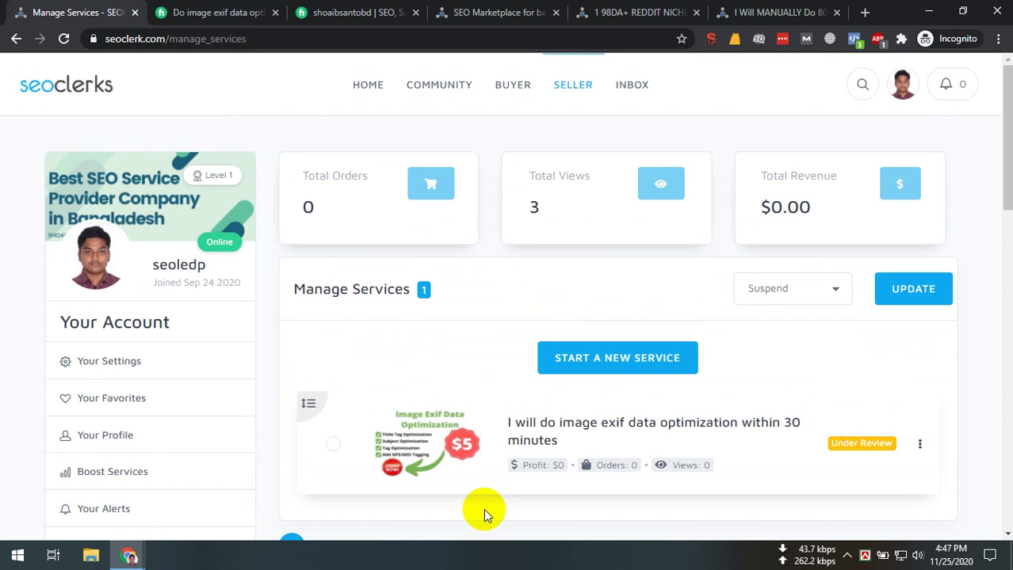
Review the Fiverr exif data gig's title and About This Gig description
{"action": "left_click", "coordinate": [475, 11]}
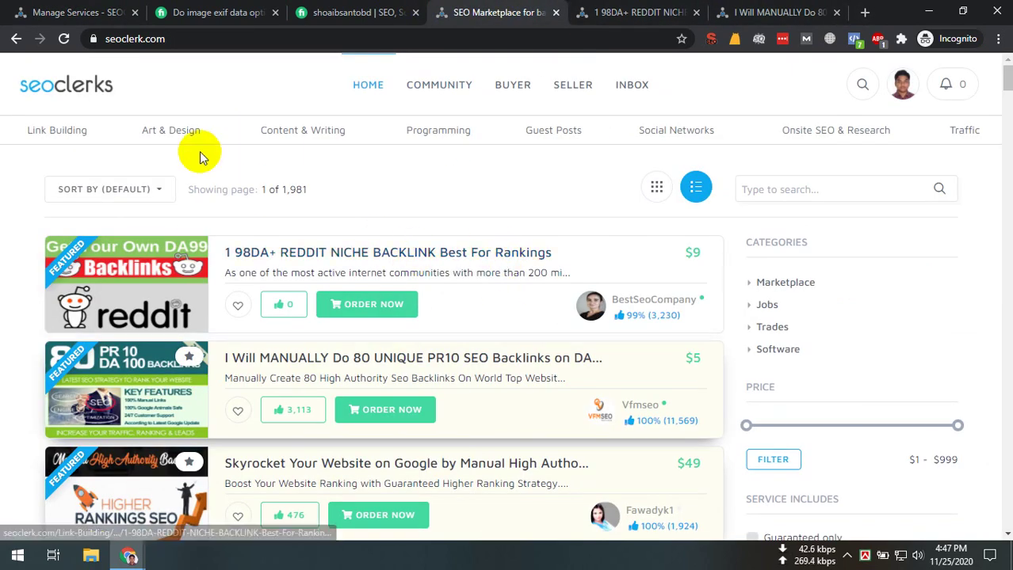
{"action": "key", "text": "ctrl+2"}
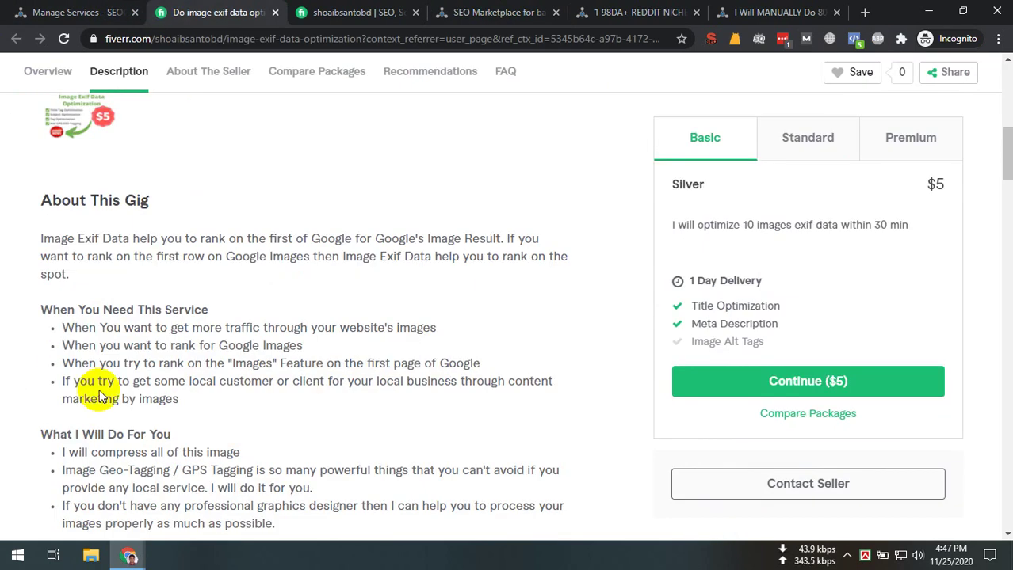
{"action": "scroll", "coordinate": [100, 396], "scroll_direction": "up", "scroll_amount": 5}
{"action": "scroll", "coordinate": [264, 196], "scroll_direction": "up", "scroll_amount": 3}
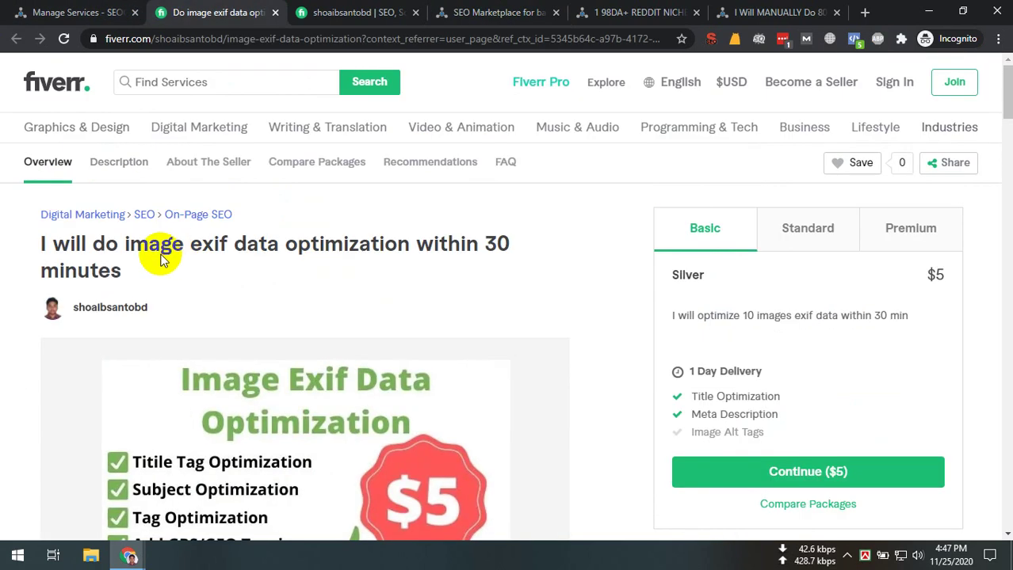
{"action": "left_click_drag", "start_coordinate": [162, 248], "coordinate": [509, 255]}
{"action": "triple_click", "coordinate": [459, 255]}
{"action": "left_click", "coordinate": [353, 279]}
{"action": "scroll", "coordinate": [352, 279], "scroll_direction": "down", "scroll_amount": 4}
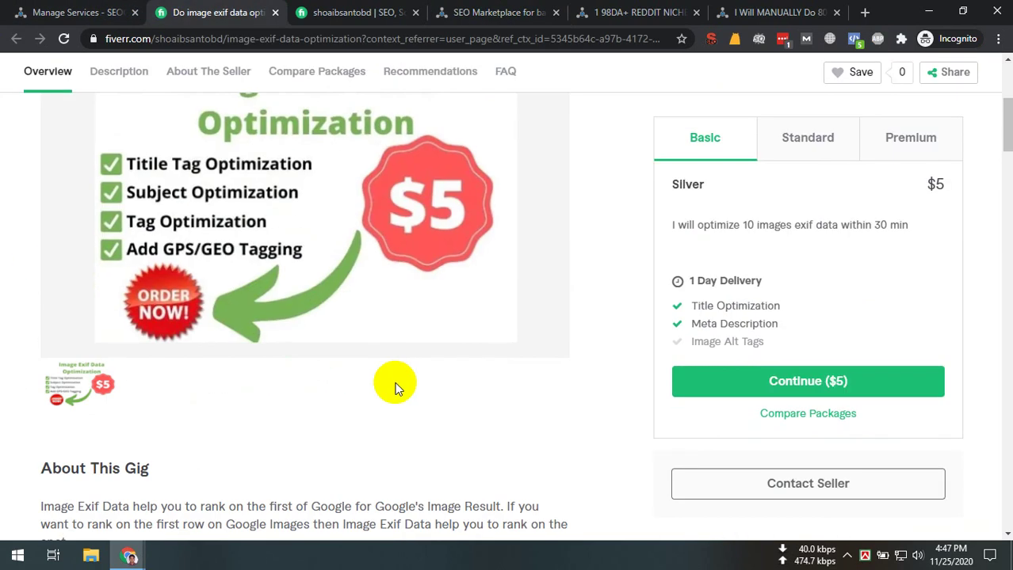
{"action": "left_click_drag", "start_coordinate": [41, 499], "coordinate": [583, 301]}
{"action": "left_click", "coordinate": [827, 257]}
{"action": "scroll", "coordinate": [827, 257], "scroll_direction": "up", "scroll_amount": 6}
Read through the Fiverr gig's FAQ, then return to SEOClerks Manage Services
{"action": "left_click_drag", "start_coordinate": [774, 225], "coordinate": [887, 358]}
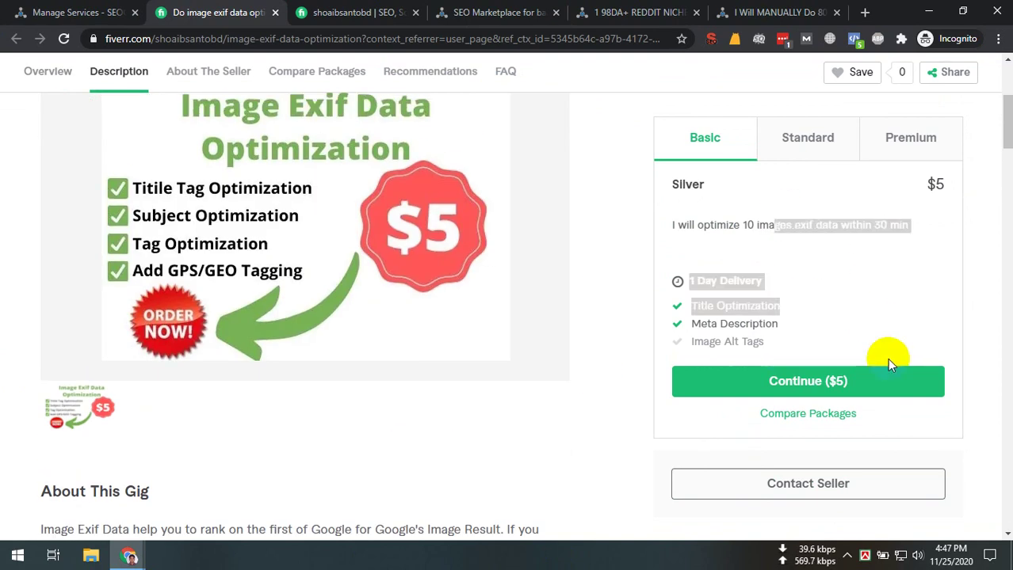
{"action": "scroll", "coordinate": [220, 492], "scroll_direction": "down", "scroll_amount": 15}
{"action": "scroll", "coordinate": [262, 321], "scroll_direction": "down", "scroll_amount": 4}
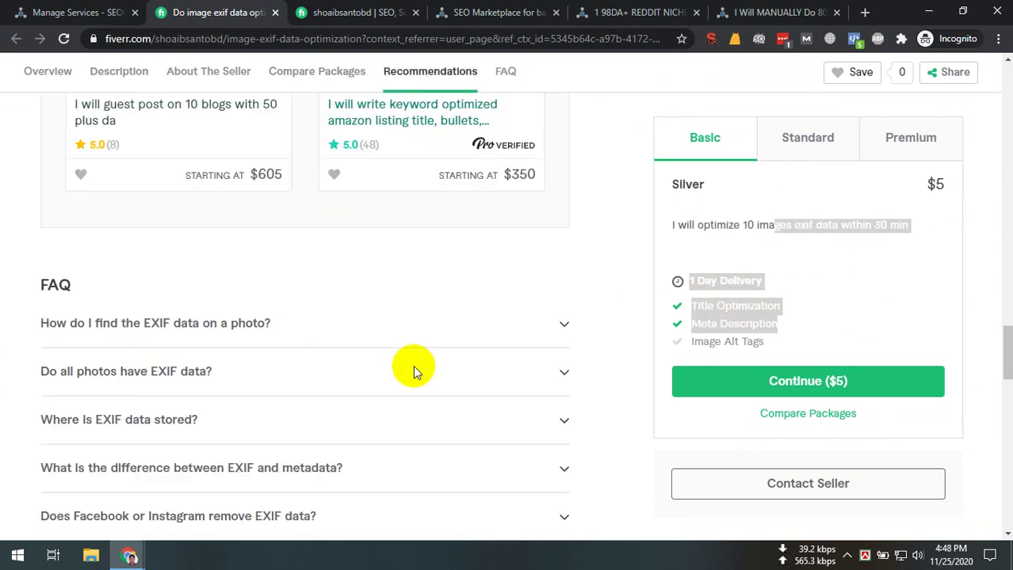
{"action": "scroll", "coordinate": [413, 369], "scroll_direction": "down", "scroll_amount": 3}
{"action": "left_click_drag", "start_coordinate": [41, 262], "coordinate": [753, 406]}
{"action": "left_click_drag", "start_coordinate": [615, 369], "coordinate": [26, 230]}
{"action": "left_click", "coordinate": [26, 230]}
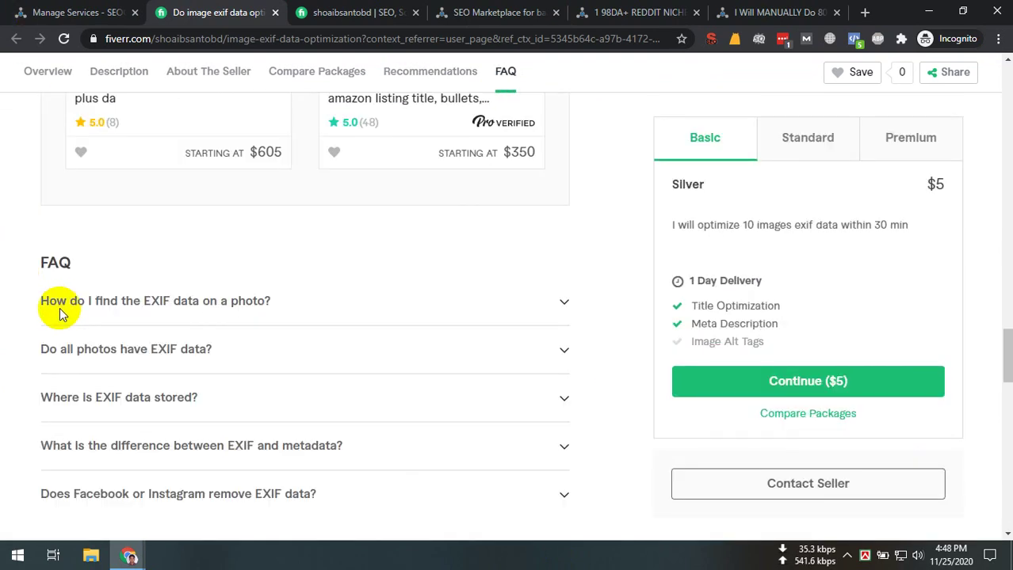
{"action": "scroll", "coordinate": [48, 304], "scroll_direction": "up", "scroll_amount": 15}
{"action": "key", "text": "ctrl+shift+Tab"}
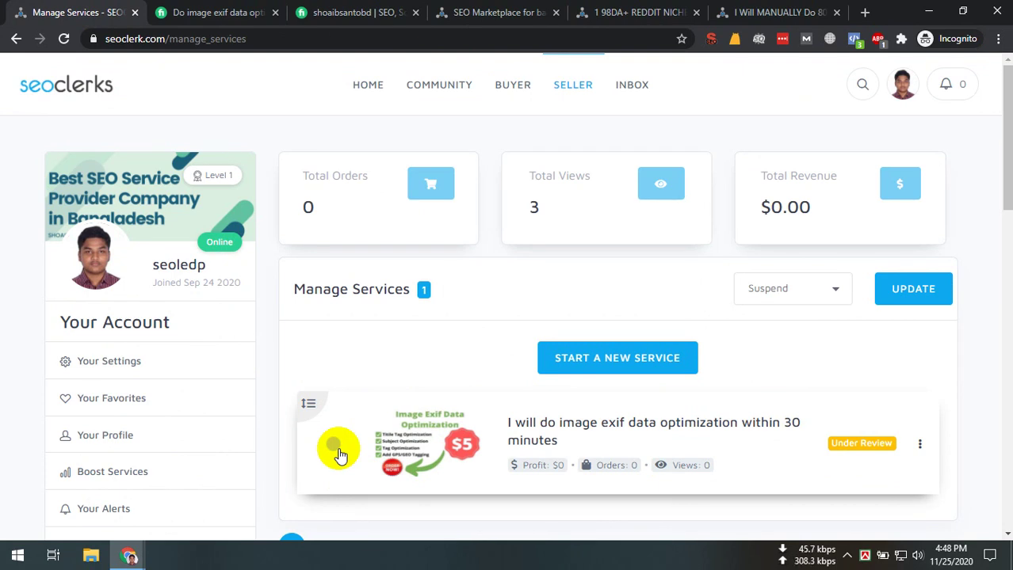
Delete the image exif data optimization service from Manage Services
{"action": "left_click", "coordinate": [333, 445]}
{"action": "left_click", "coordinate": [820, 292]}
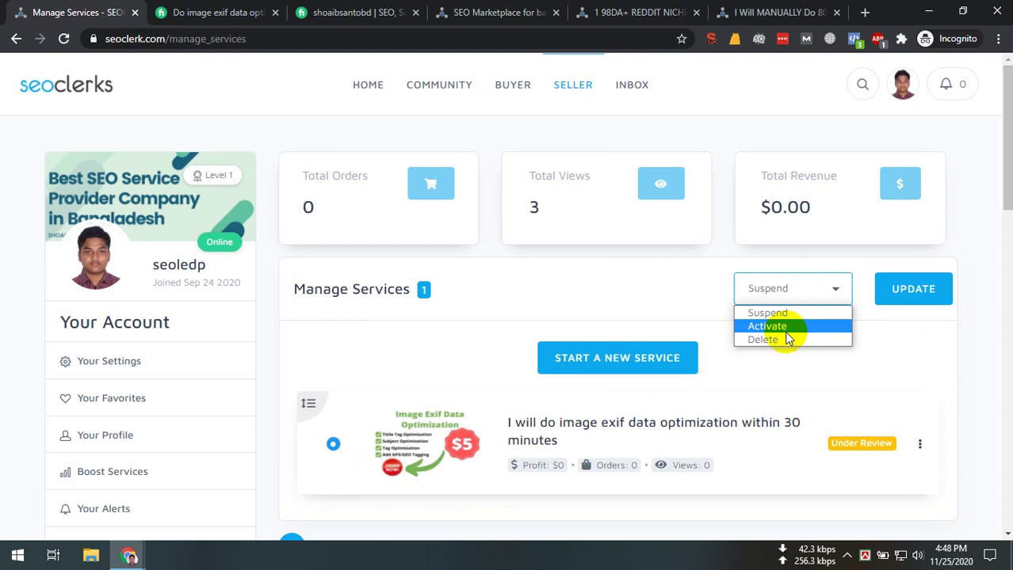
{"action": "left_click", "coordinate": [824, 338]}
{"action": "left_click", "coordinate": [908, 292]}
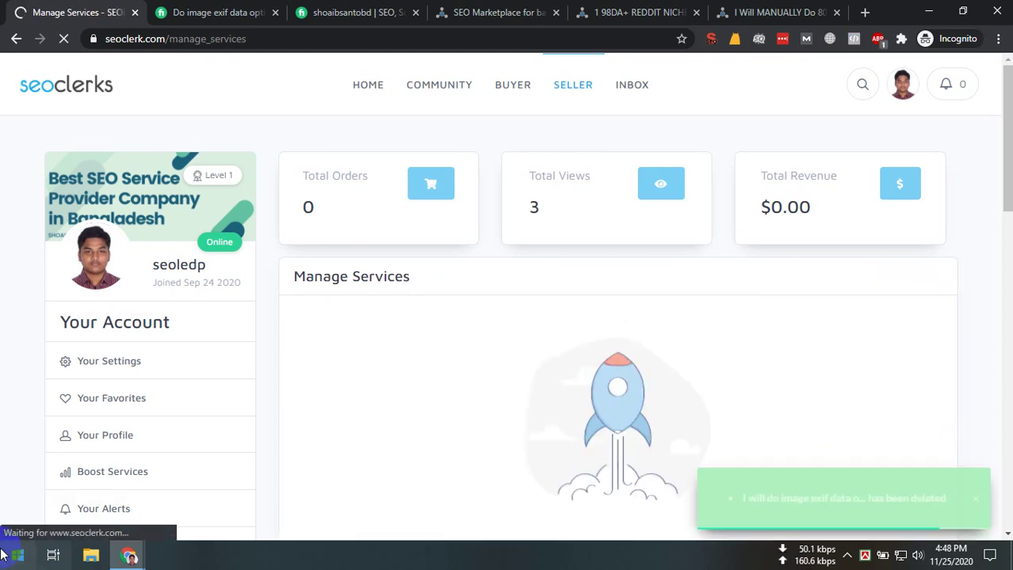
Check the now-empty services list, adjust the system volume, and move to the Fiverr profile
{"action": "scroll", "coordinate": [170, 424], "scroll_direction": "down", "scroll_amount": 2}
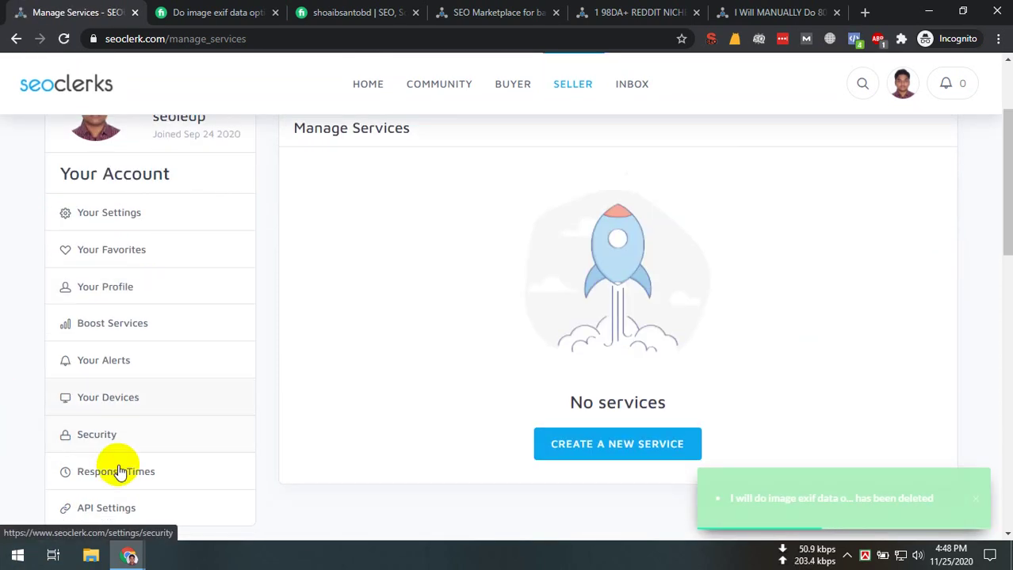
{"action": "scroll", "coordinate": [174, 443], "scroll_direction": "down", "scroll_amount": 5}
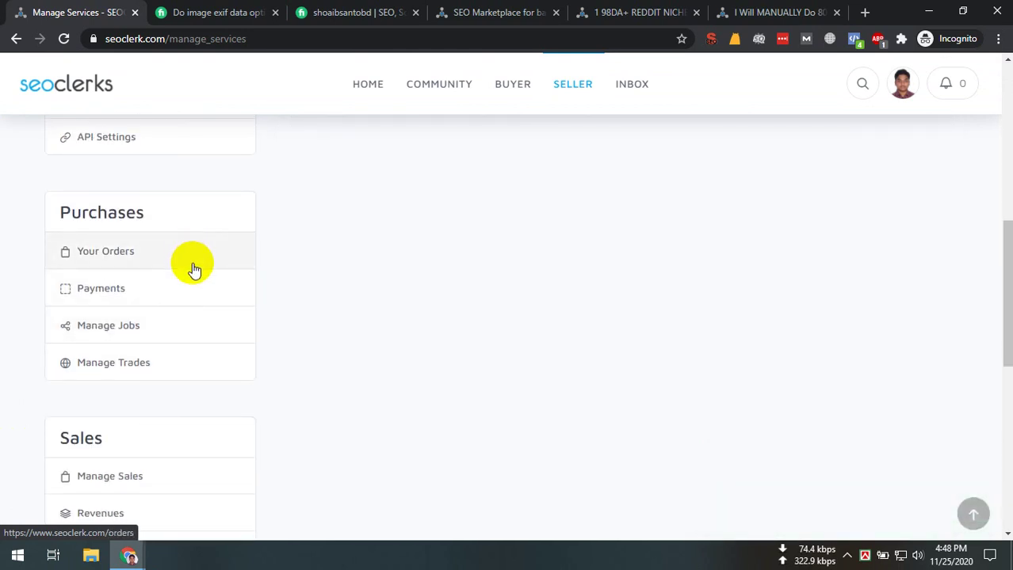
{"action": "scroll", "coordinate": [346, 357], "scroll_direction": "up", "scroll_amount": 8}
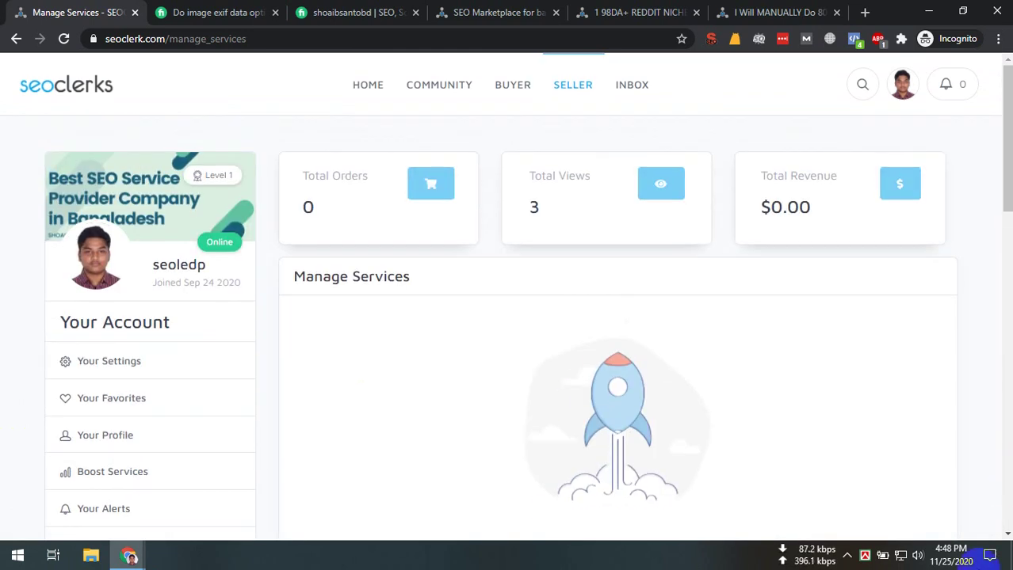
{"action": "left_click", "coordinate": [916, 556]}
{"action": "scroll", "coordinate": [939, 503], "scroll_direction": "up", "scroll_amount": 3}
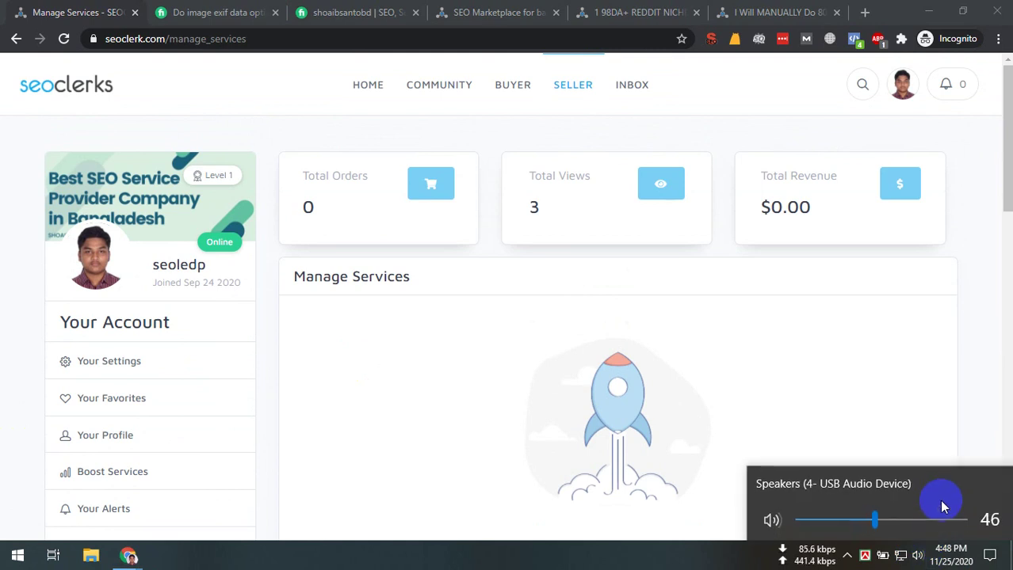
{"action": "scroll", "coordinate": [939, 500], "scroll_direction": "up", "scroll_amount": 2}
{"action": "left_click", "coordinate": [975, 346]}
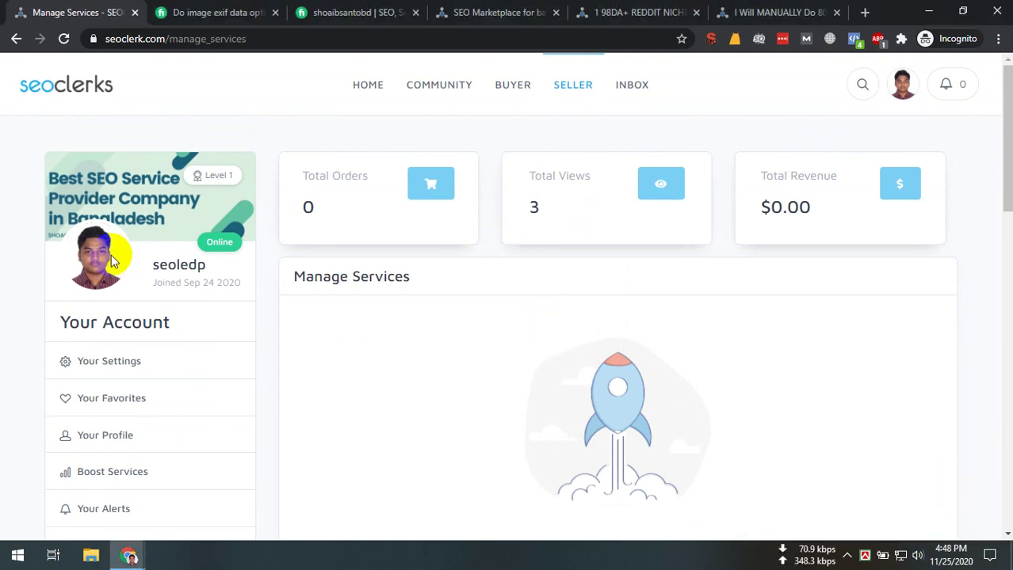
{"action": "key", "text": "ctrl+Tab"}
{"action": "key", "text": "ctrl+Tab"}
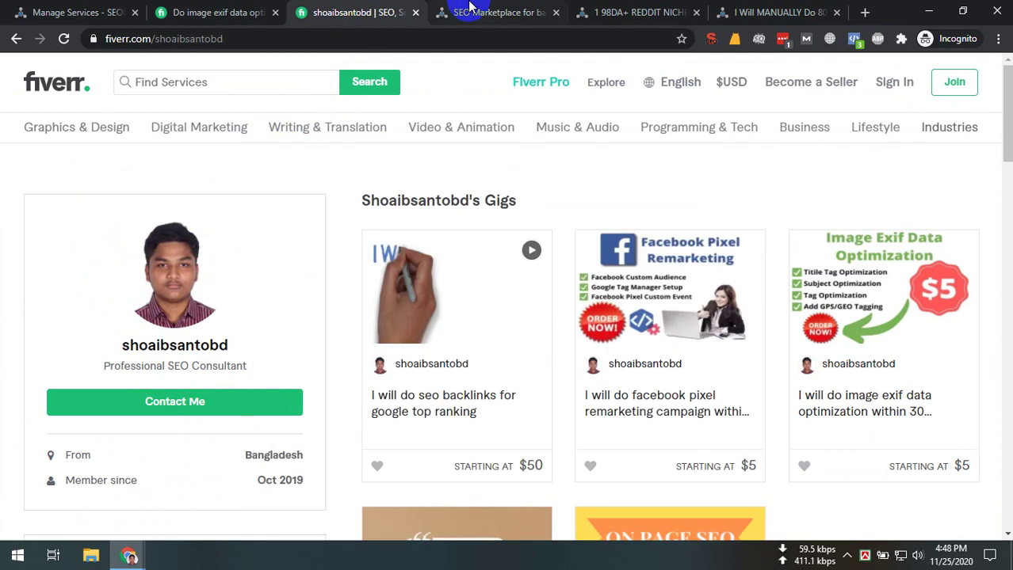
Close all browser tabs to the right of the Fiverr profile tab
{"action": "left_click", "coordinate": [469, 6]}
{"action": "left_click", "coordinate": [389, 6]}
{"action": "right_click", "coordinate": [386, 6]}
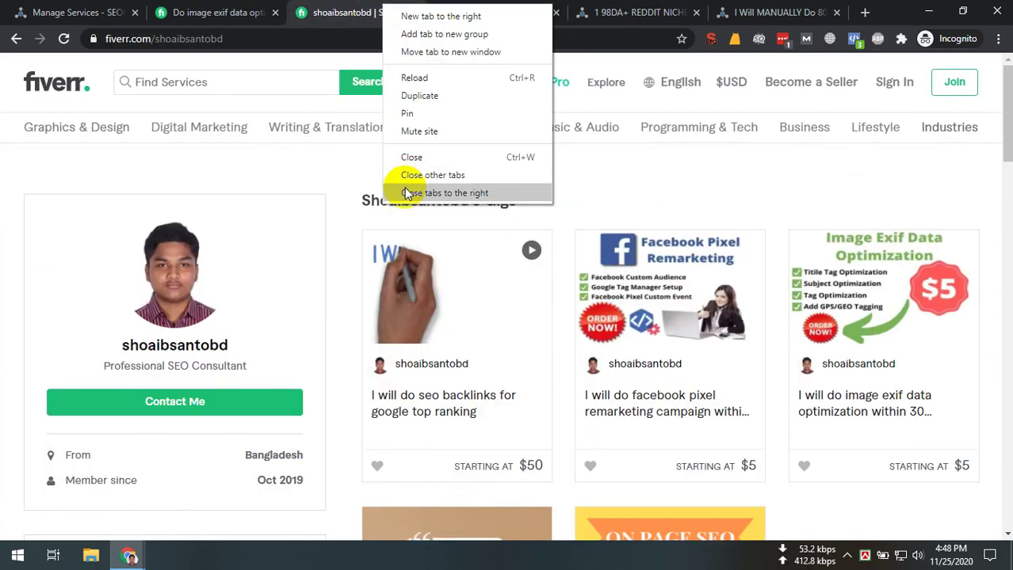
{"action": "left_click", "coordinate": [406, 193]}
Search Google for 'seoclerks service limitation' in a new tab
{"action": "left_click", "coordinate": [546, 12]}
{"action": "type", "text": "s"}
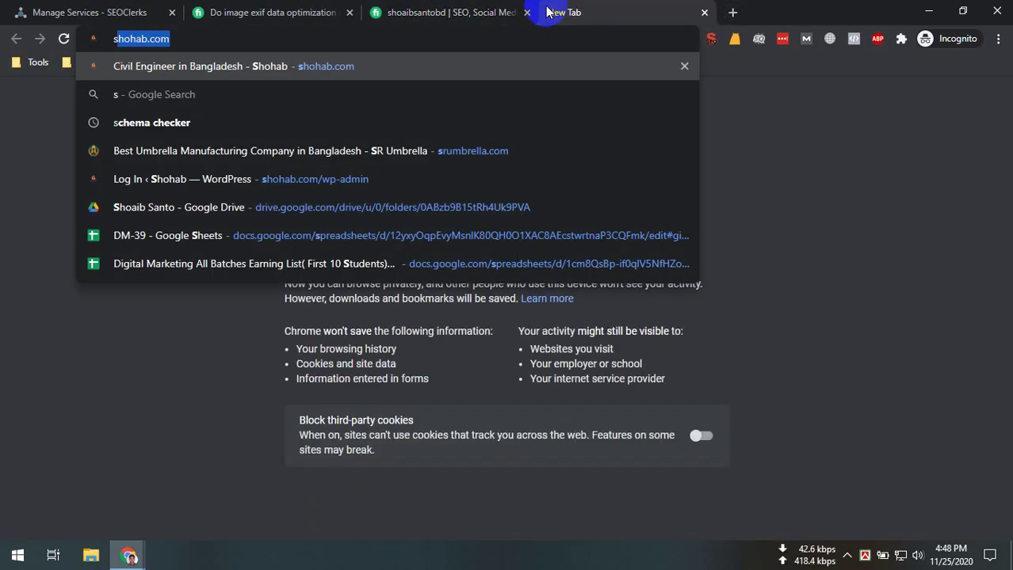
{"action": "type", "text": "eoclearks service li"}
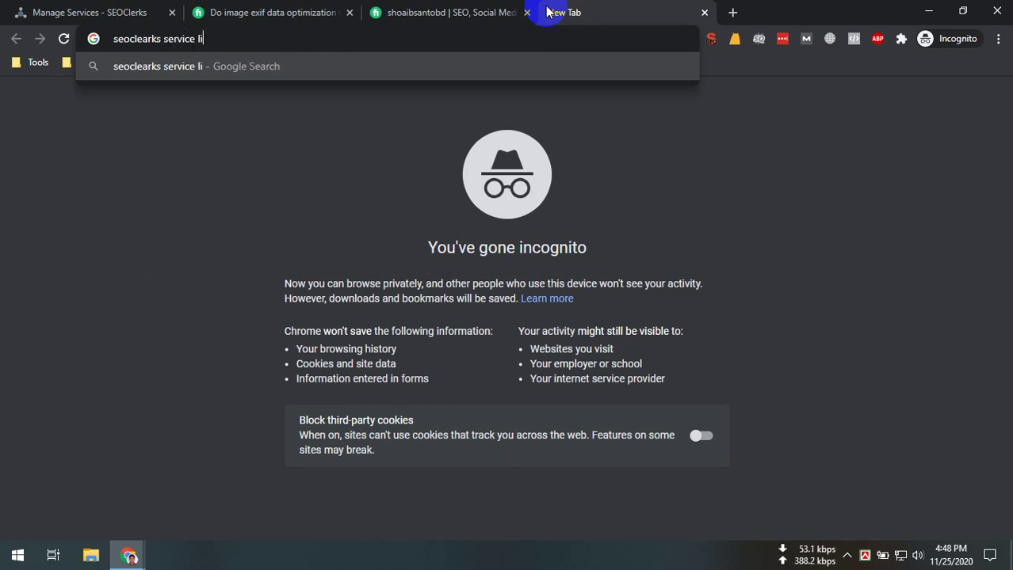
{"action": "type", "text": "n"}
{"action": "key", "text": "Return"}
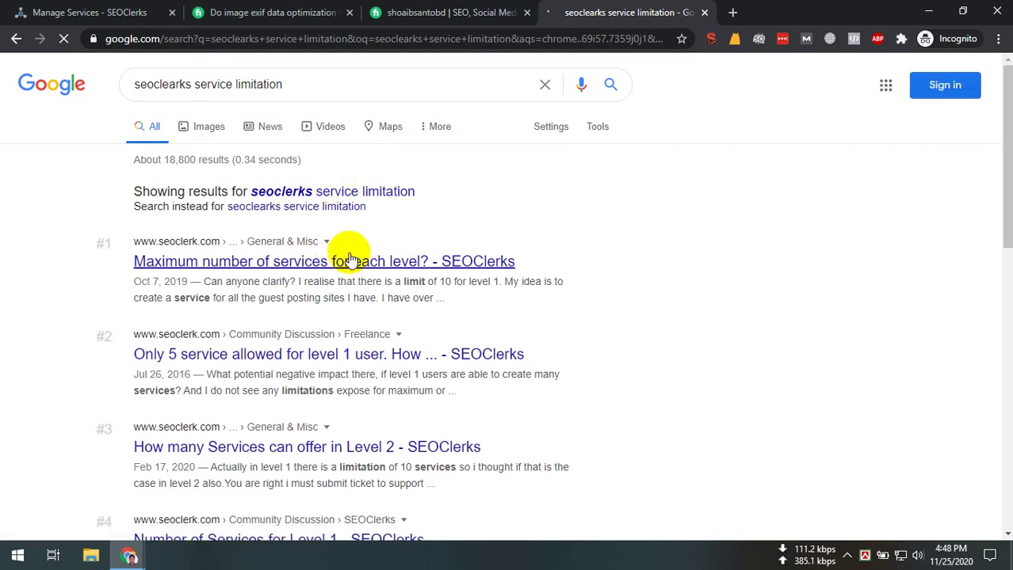
Open the 'Maximum number of services for each level?' thread and read its post
{"action": "left_click", "coordinate": [480, 260]}
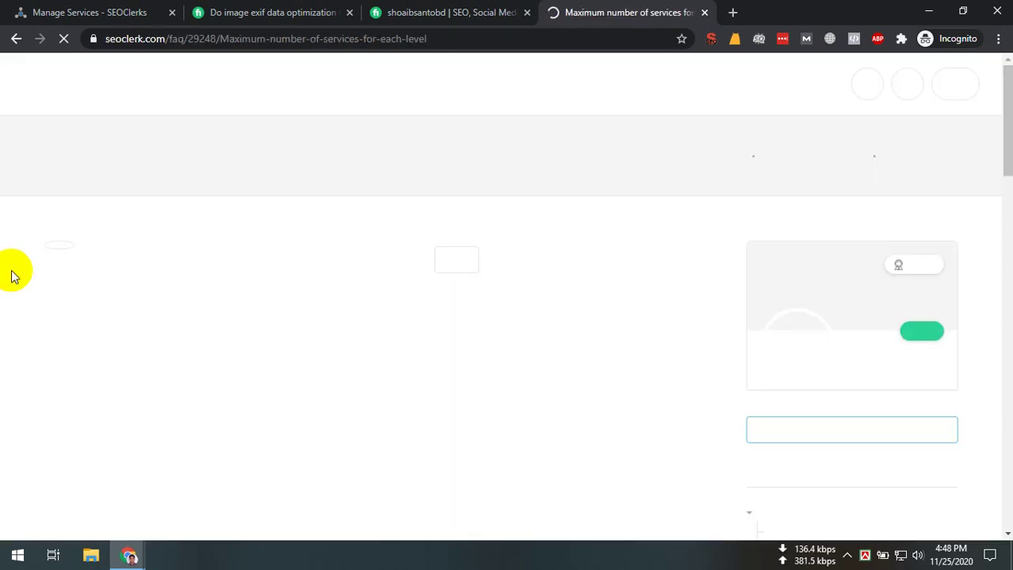
{"action": "scroll", "coordinate": [230, 392], "scroll_direction": "down", "scroll_amount": 2}
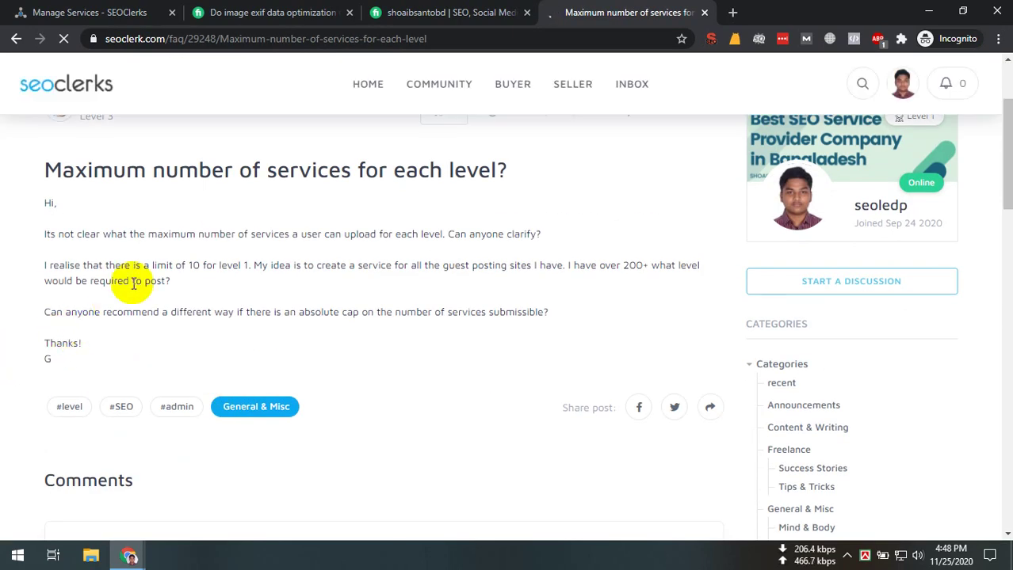
{"action": "left_click_drag", "start_coordinate": [181, 263], "coordinate": [426, 265]}
{"action": "triple_click", "coordinate": [298, 272]}
{"action": "left_click", "coordinate": [164, 283]}
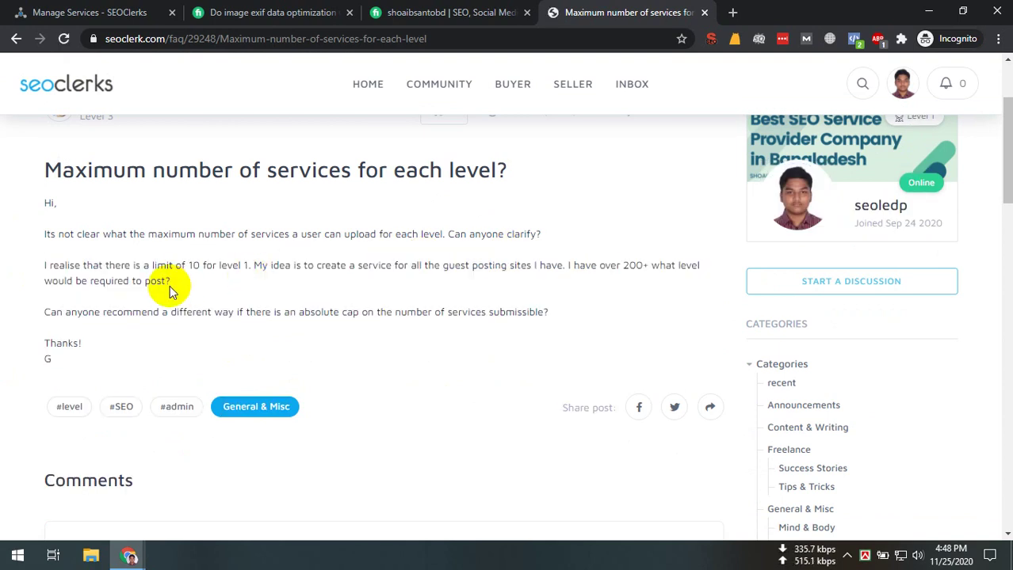
{"action": "left_click_drag", "start_coordinate": [45, 265], "coordinate": [148, 254]}
{"action": "left_click", "coordinate": [230, 266]}
{"action": "left_click", "coordinate": [241, 266]}
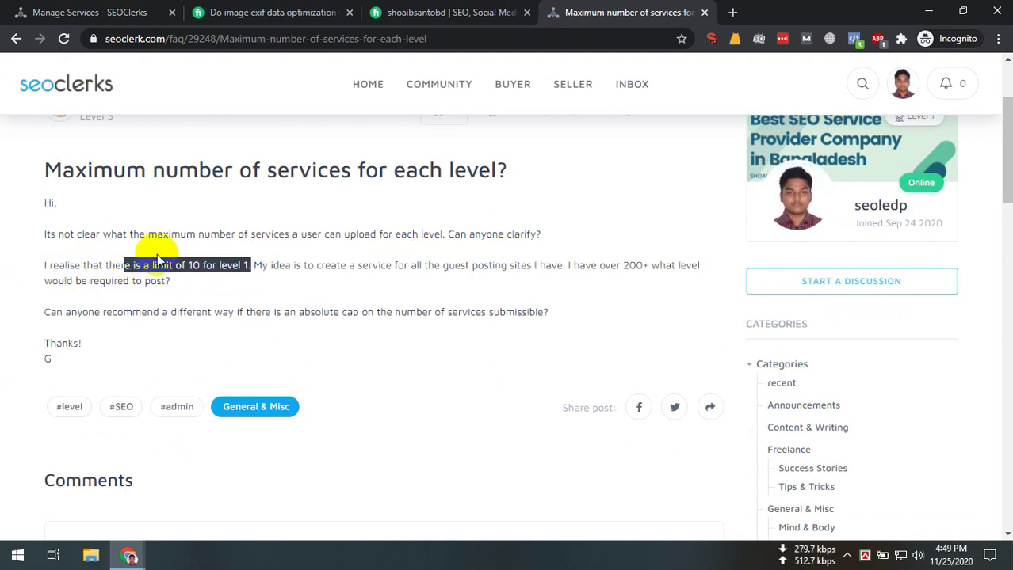
Highlight the sentence stating a 10-service limit for level 1, then go back to the results
{"action": "left_click", "coordinate": [199, 253]}
{"action": "left_click_drag", "start_coordinate": [212, 266], "coordinate": [200, 265]}
{"action": "left_click_drag", "start_coordinate": [72, 266], "coordinate": [74, 264]}
{"action": "triple_click", "coordinate": [233, 265]}
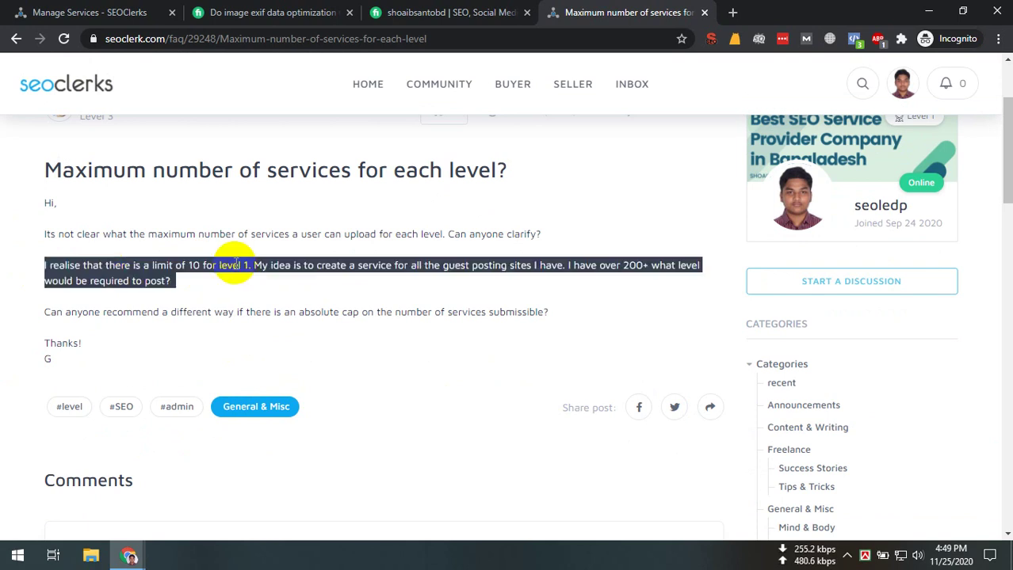
{"action": "left_click", "coordinate": [232, 266]}
{"action": "scroll", "coordinate": [223, 316], "scroll_direction": "down", "scroll_amount": 3}
{"action": "scroll", "coordinate": [220, 312], "scroll_direction": "up", "scroll_amount": 5}
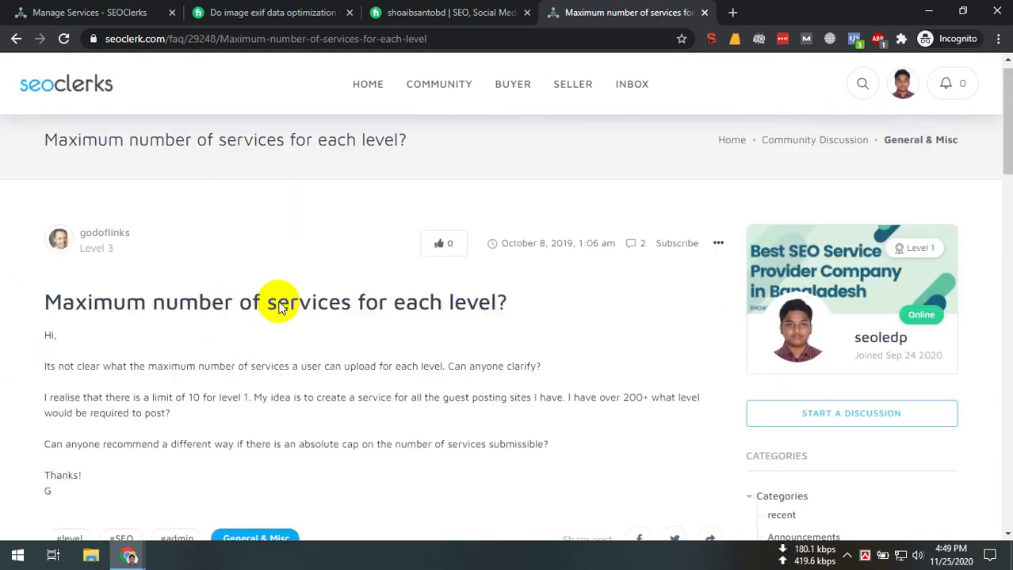
{"action": "left_click", "coordinate": [16, 38]}
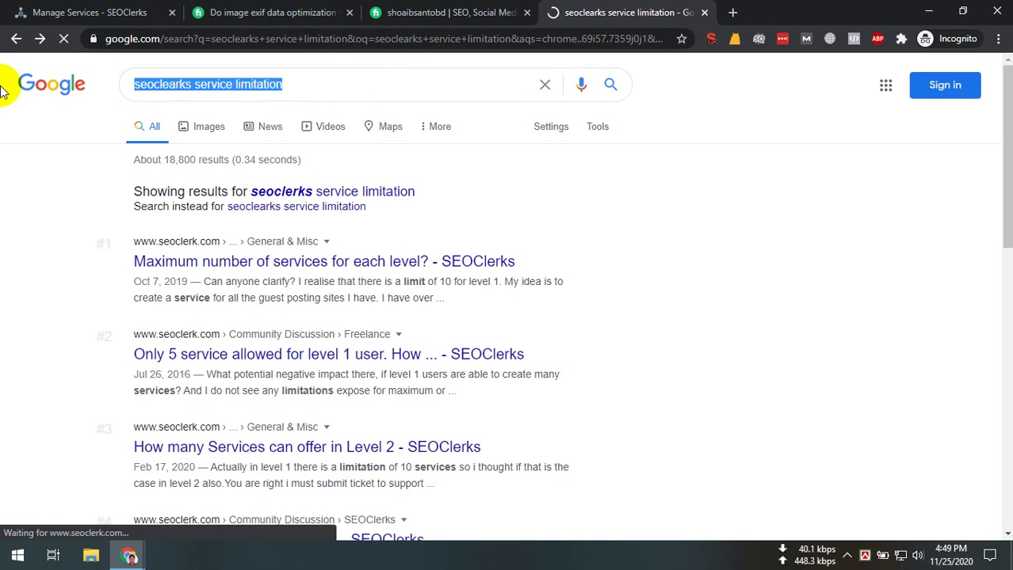
Search 'seoclearks buyer request' and read the 'how can i send buy request' thread
{"action": "type", "text": "buy"}
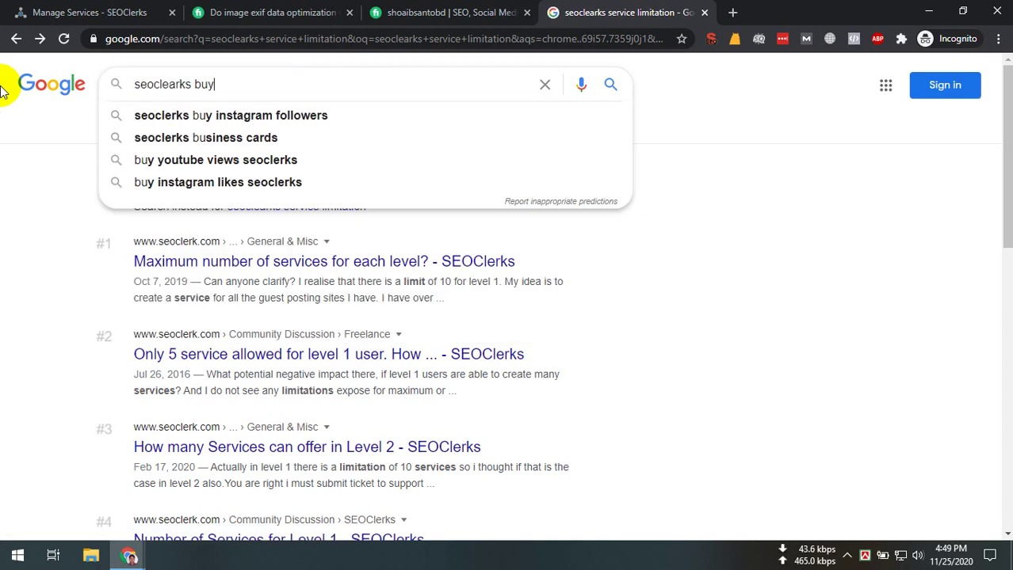
{"action": "type", "text": "er re"}
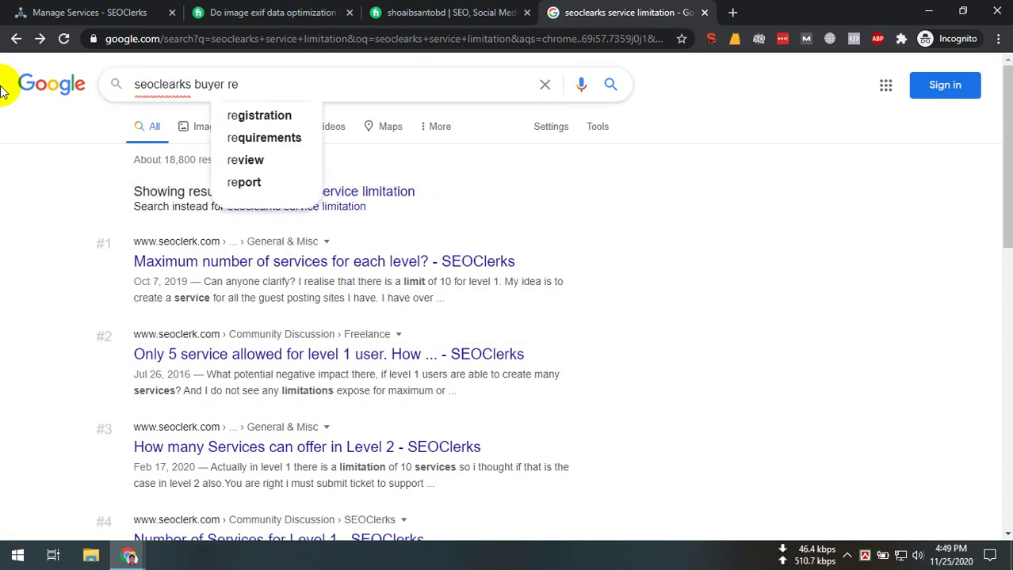
{"action": "type", "text": "quest"}
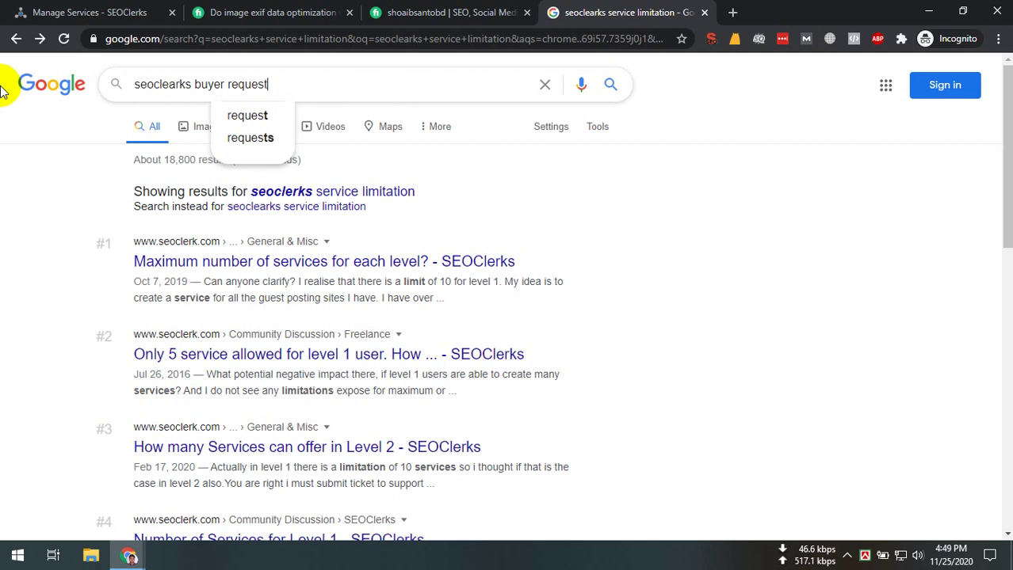
{"action": "key", "text": "Return"}
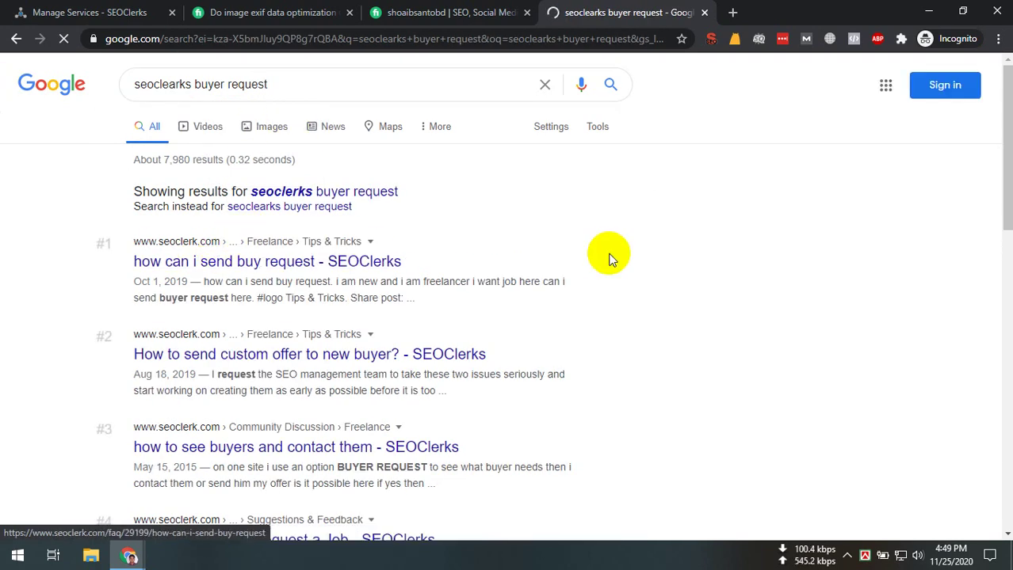
{"action": "left_click", "coordinate": [591, 258]}
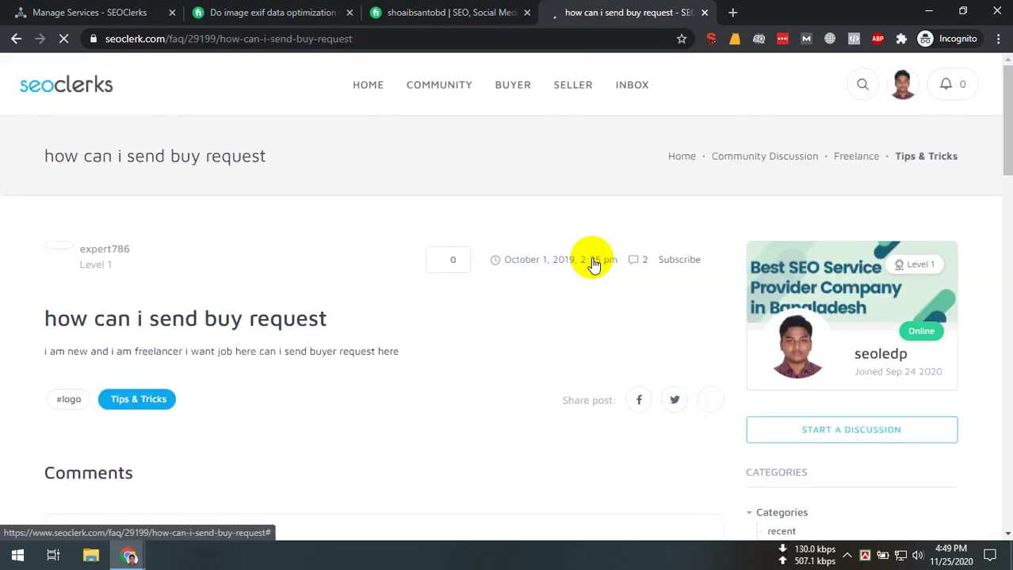
{"action": "left_click_drag", "start_coordinate": [16, 341], "coordinate": [361, 389]}
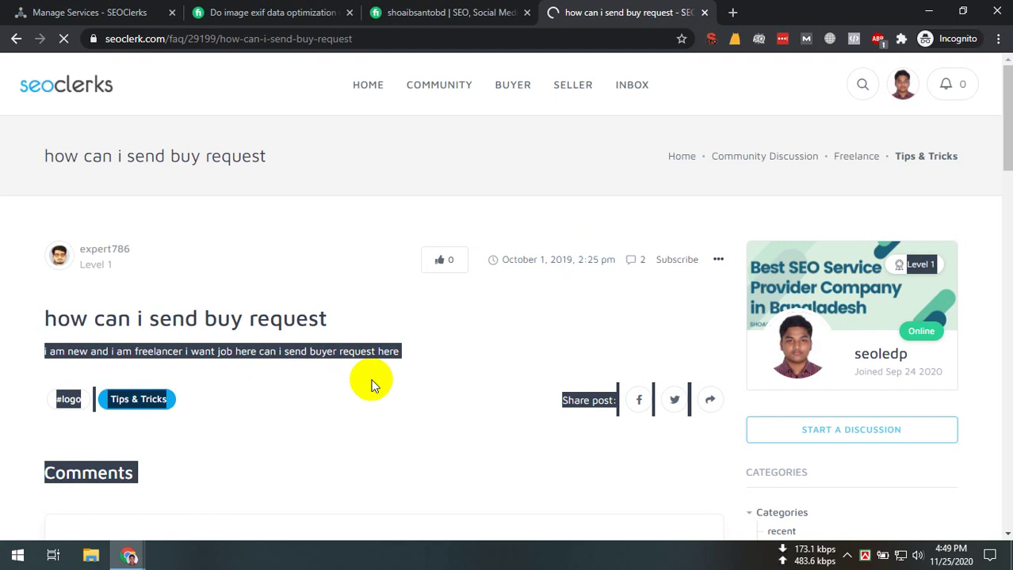
{"action": "left_click", "coordinate": [374, 386]}
{"action": "scroll", "coordinate": [374, 383], "scroll_direction": "down", "scroll_amount": 10}
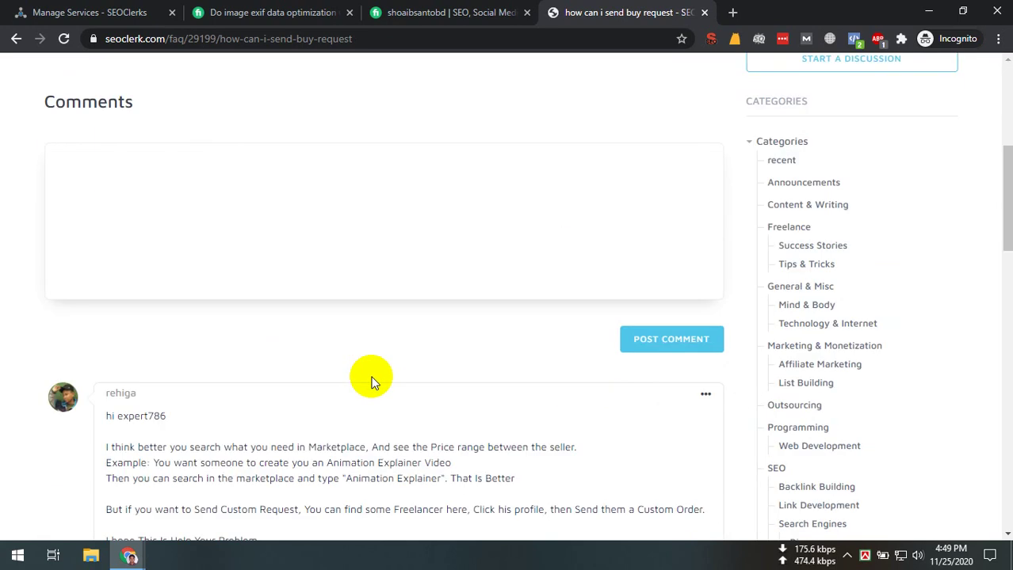
Close the buy request post and browse the SEOClerks Manage Services dashboard
{"action": "scroll", "coordinate": [382, 366], "scroll_direction": "up", "scroll_amount": 10}
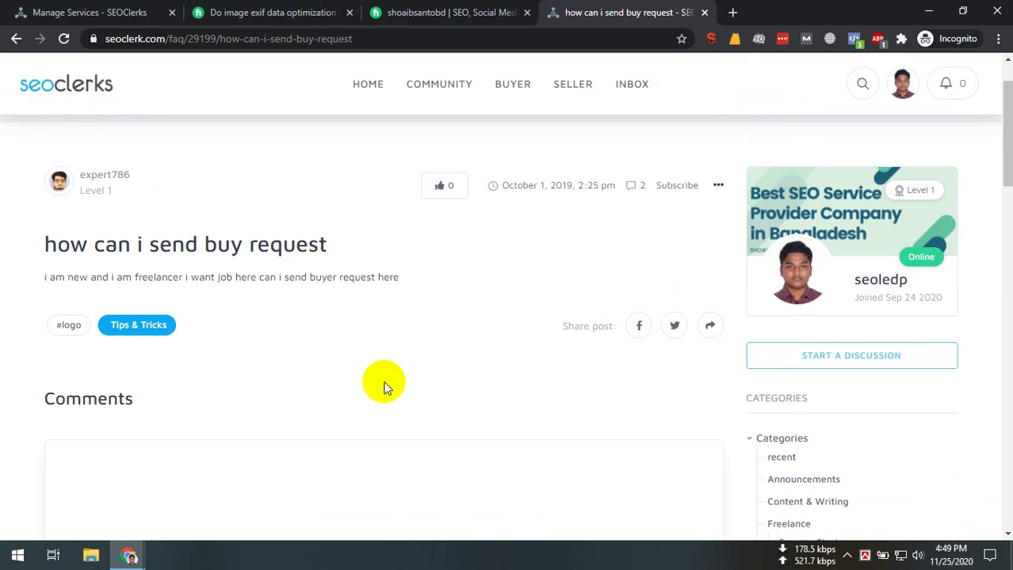
{"action": "left_click", "coordinate": [507, 13]}
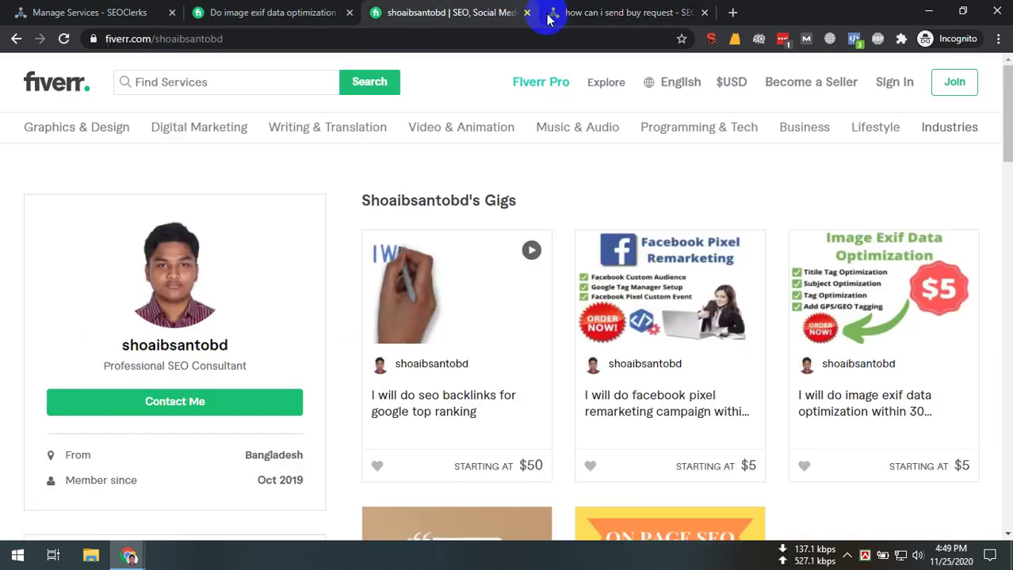
{"action": "left_click", "coordinate": [703, 12]}
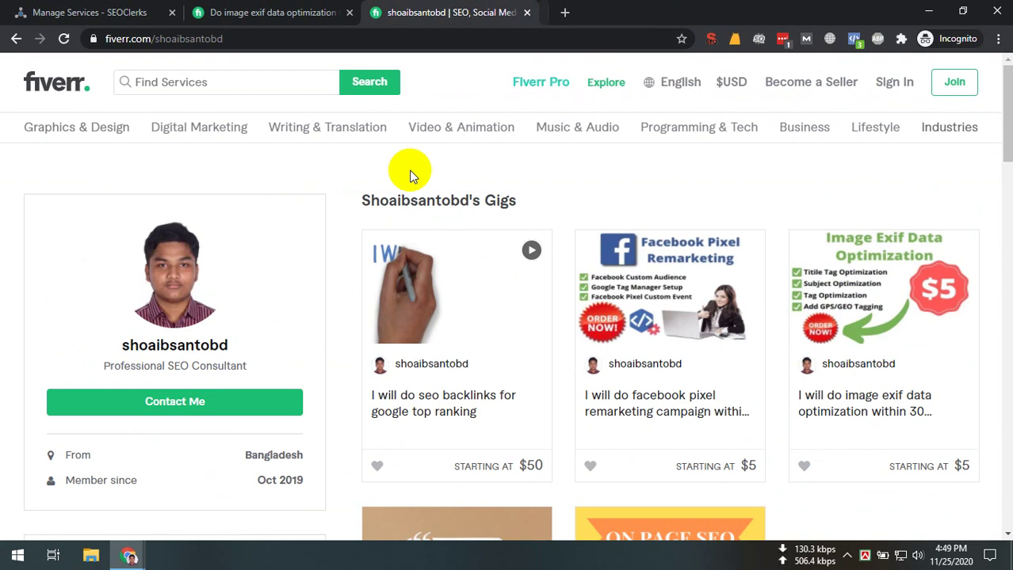
{"action": "left_click", "coordinate": [75, 12]}
{"action": "scroll", "coordinate": [227, 305], "scroll_direction": "down", "scroll_amount": 5}
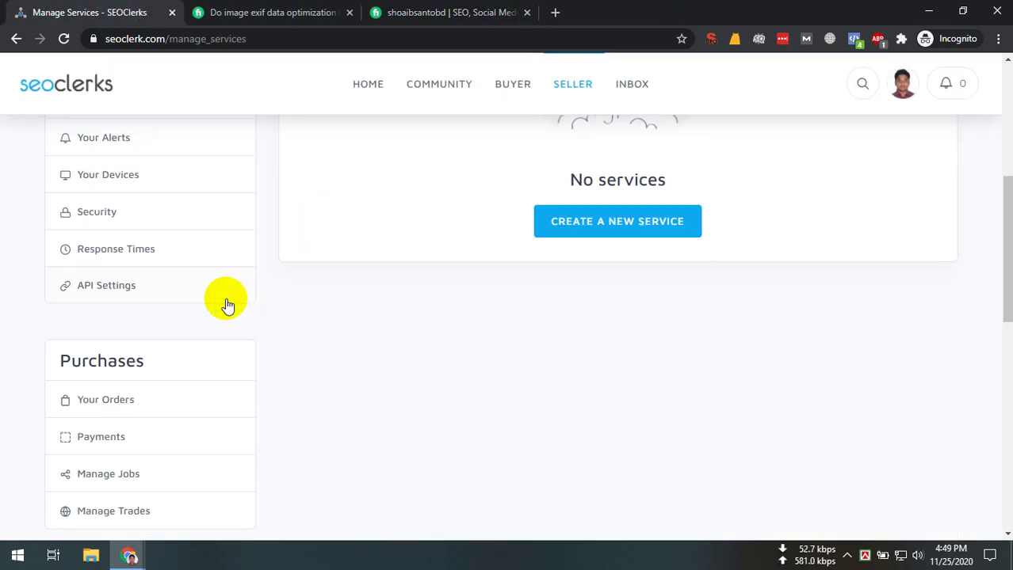
{"action": "scroll", "coordinate": [174, 380], "scroll_direction": "down", "scroll_amount": 5}
{"action": "scroll", "coordinate": [217, 377], "scroll_direction": "up", "scroll_amount": 1}
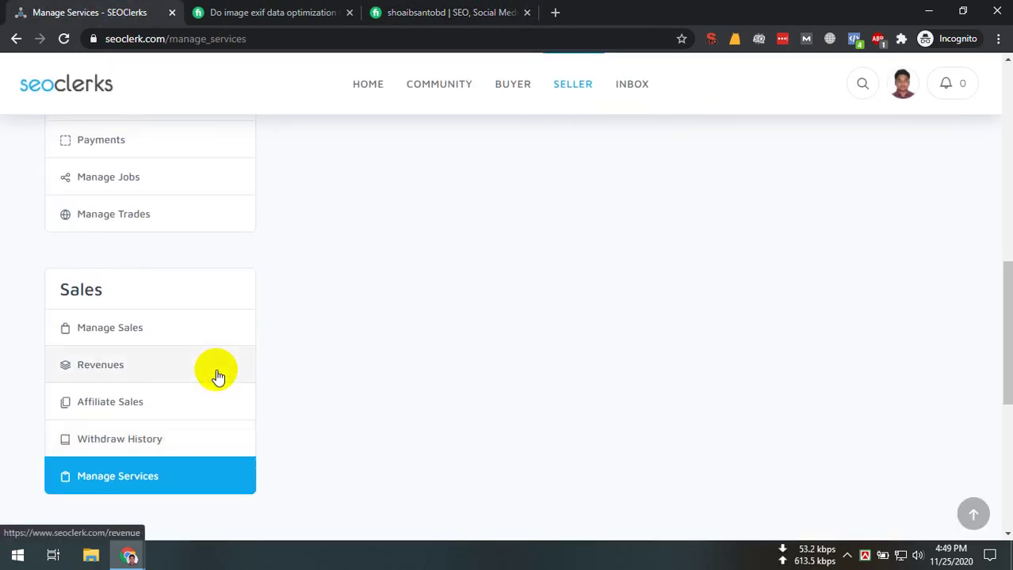
{"action": "scroll", "coordinate": [356, 381], "scroll_direction": "up", "scroll_amount": 10}
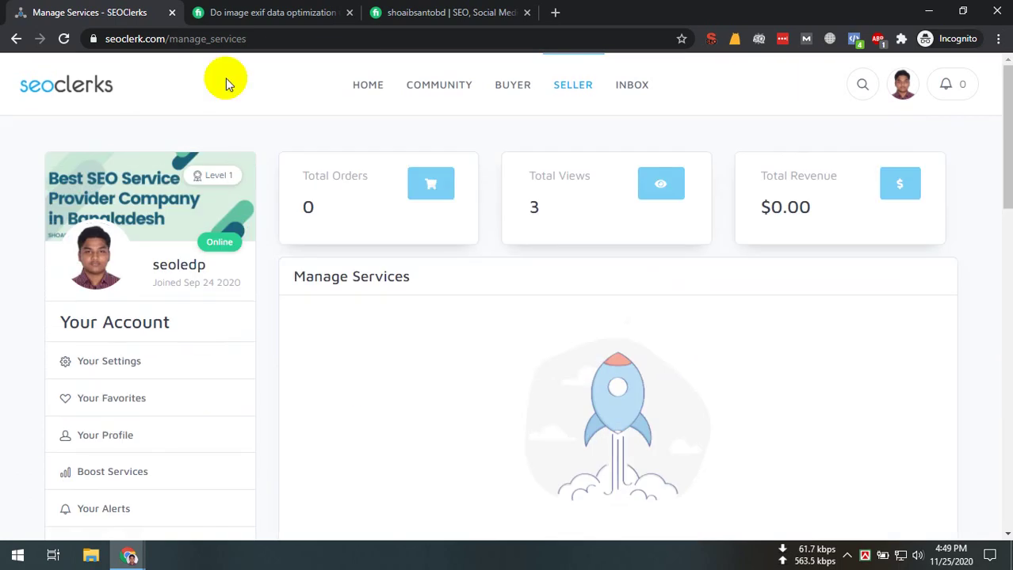
Open the SEOClerks homepage in a new tab while staying on the dashboard
{"action": "right_click", "coordinate": [102, 94]}
{"action": "left_click", "coordinate": [119, 97]}
{"action": "left_click", "coordinate": [238, 12]}
{"action": "left_click", "coordinate": [49, 10]}
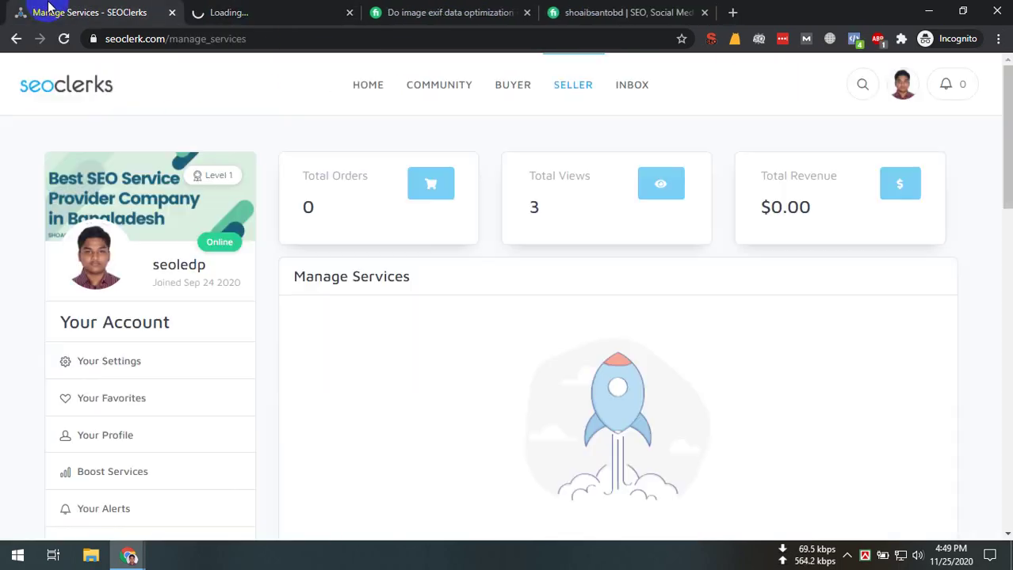
{"action": "scroll", "coordinate": [165, 187], "scroll_direction": "down", "scroll_amount": 8}
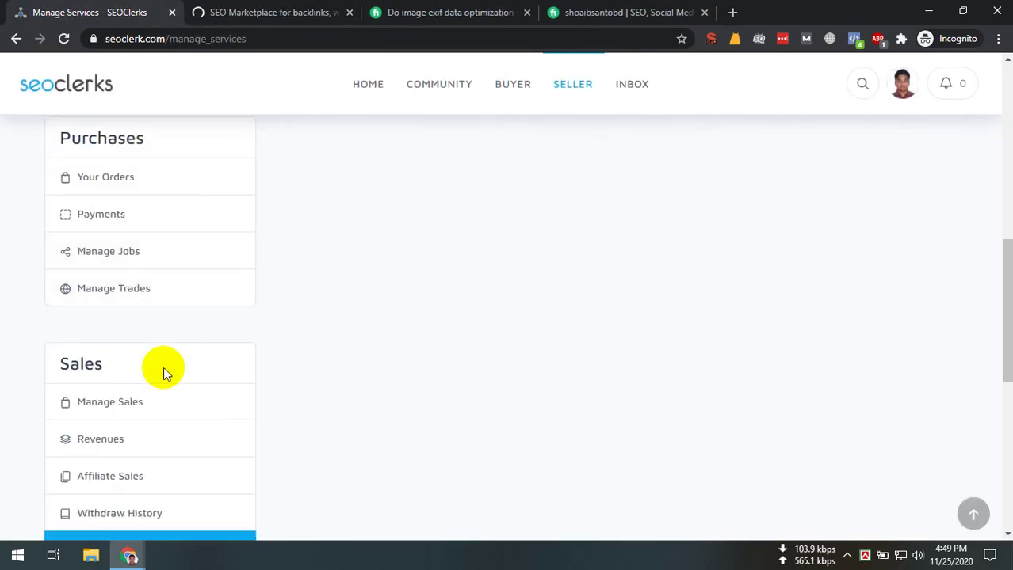
{"action": "scroll", "coordinate": [151, 435], "scroll_direction": "down", "scroll_amount": 3}
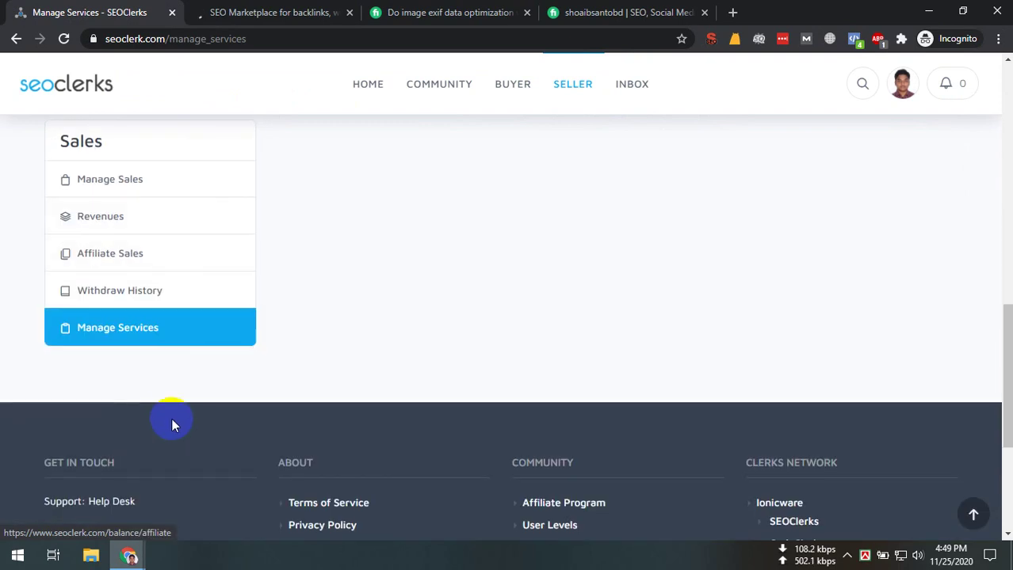
{"action": "scroll", "coordinate": [172, 418], "scroll_direction": "up", "scroll_amount": 8}
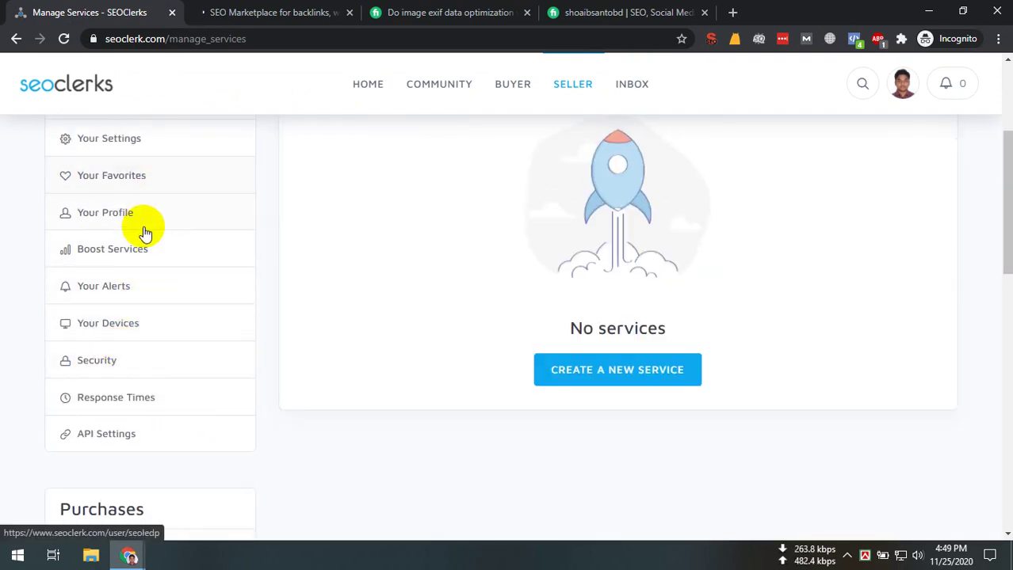
{"action": "scroll", "coordinate": [145, 232], "scroll_direction": "up", "scroll_amount": 2}
Open the account settings page, glance at the marketplace homepage, and return to Settings
{"action": "left_click", "coordinate": [129, 295]}
{"action": "left_click", "coordinate": [277, 13]}
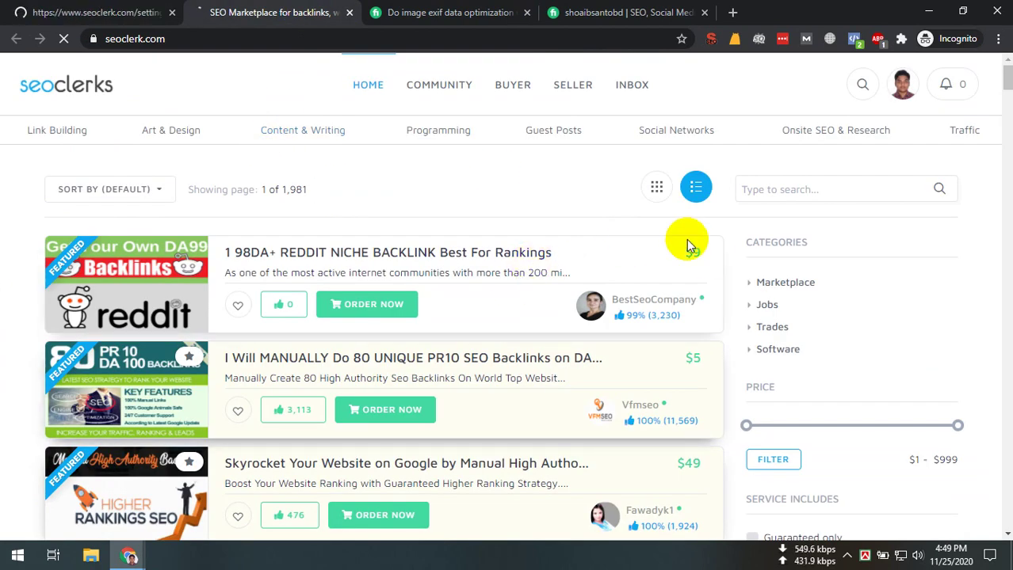
{"action": "scroll", "coordinate": [467, 246], "scroll_direction": "down", "scroll_amount": 4}
{"action": "scroll", "coordinate": [452, 267], "scroll_direction": "down", "scroll_amount": 8}
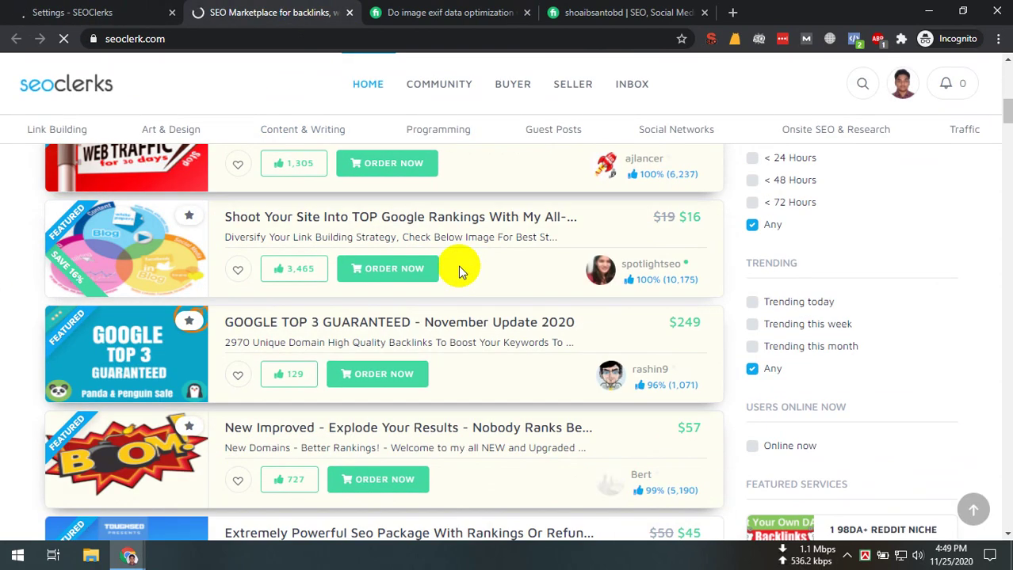
{"action": "scroll", "coordinate": [450, 273], "scroll_direction": "up", "scroll_amount": 12}
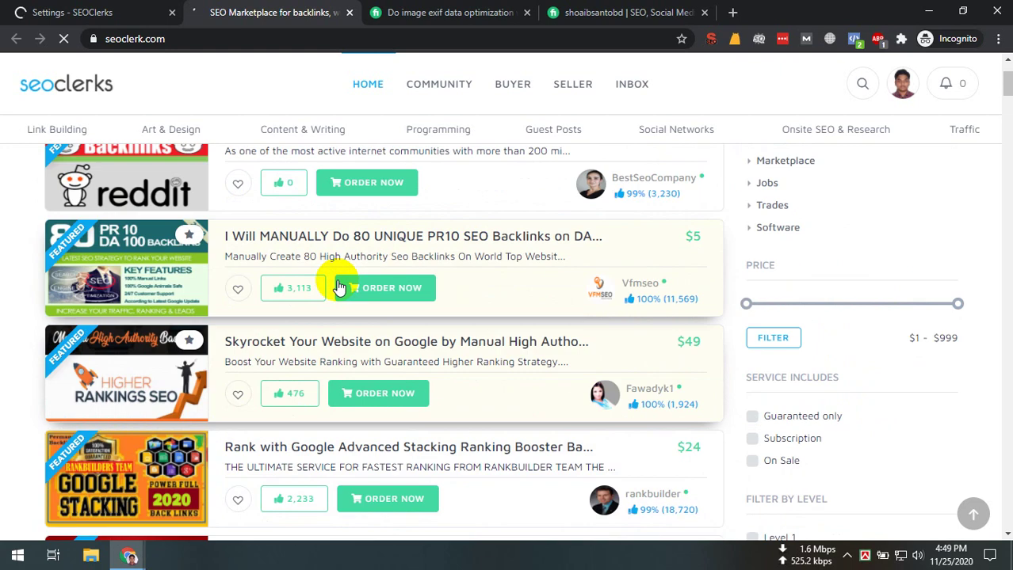
{"action": "left_click", "coordinate": [158, 13]}
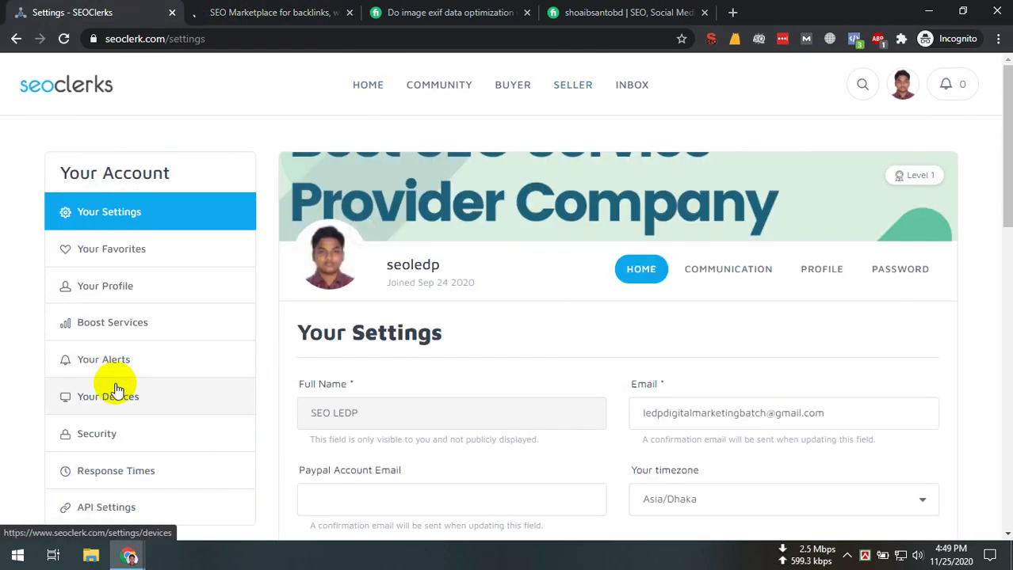
Open the buyer payments history from Settings, briefly checking the marketplace tab
{"action": "scroll", "coordinate": [134, 331], "scroll_direction": "down", "scroll_amount": 1}
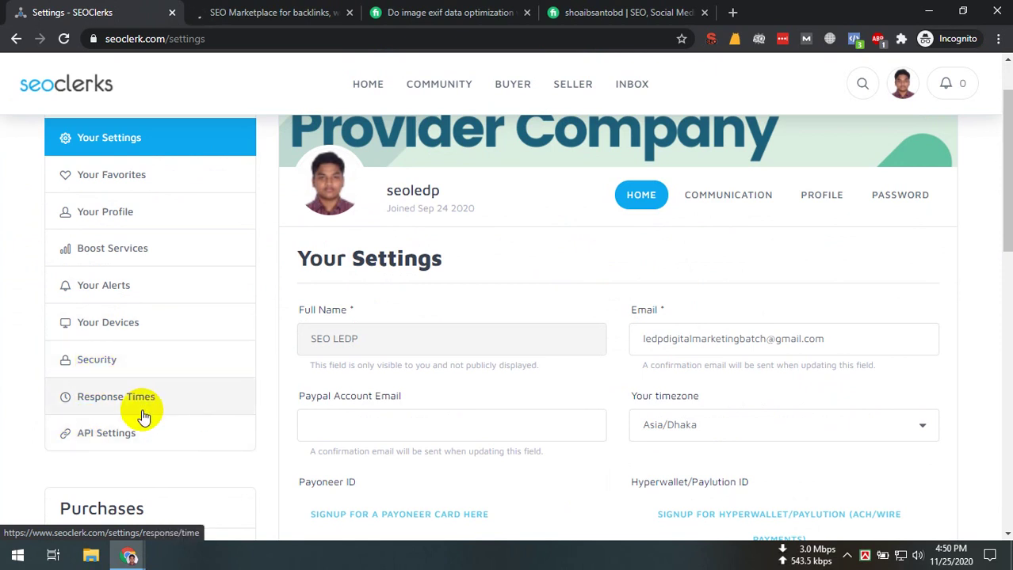
{"action": "scroll", "coordinate": [141, 412], "scroll_direction": "down", "scroll_amount": 1}
{"action": "scroll", "coordinate": [141, 409], "scroll_direction": "down", "scroll_amount": 3}
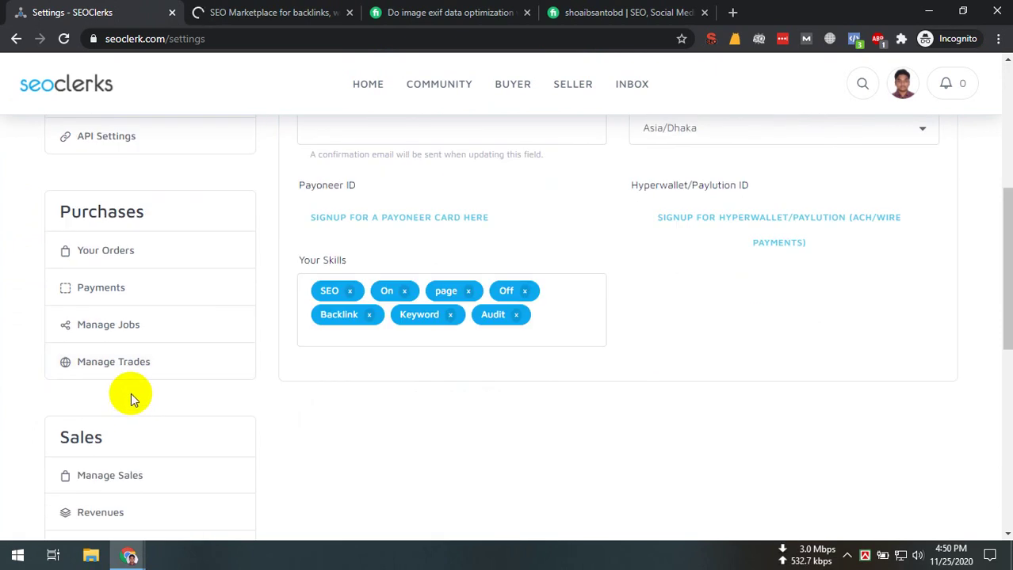
{"action": "left_click", "coordinate": [119, 288]}
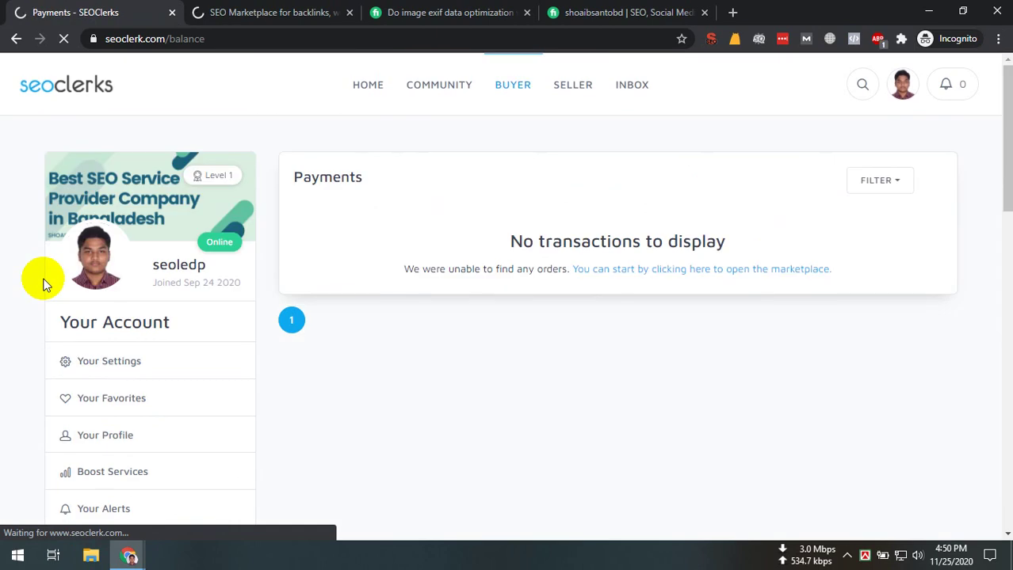
{"action": "left_click", "coordinate": [304, 10]}
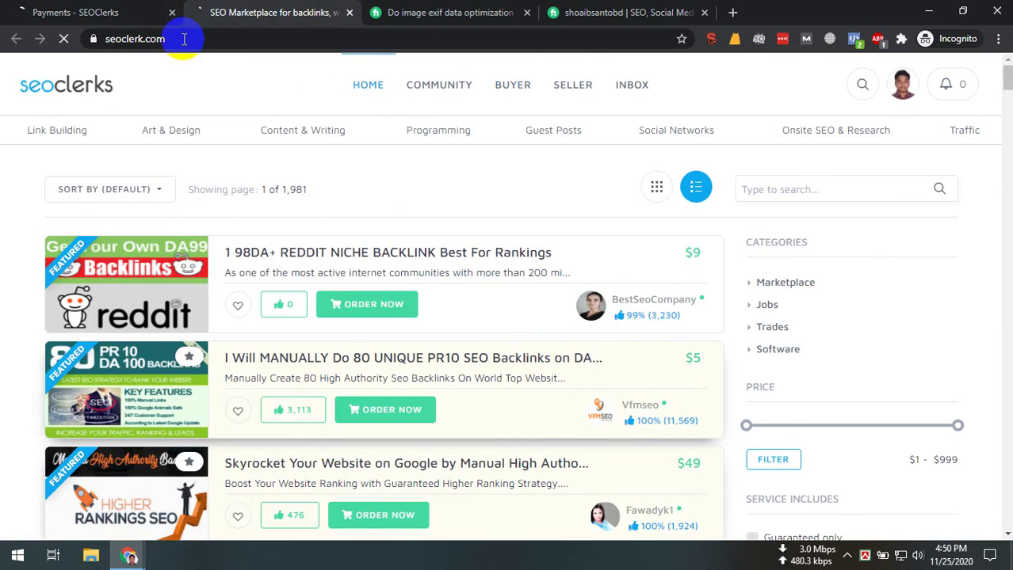
{"action": "left_click", "coordinate": [95, 11]}
Navigate the sidebar to the Affiliate Sales page showing $0.00 weekly earnings
{"action": "scroll", "coordinate": [773, 367], "scroll_direction": "down", "scroll_amount": 5}
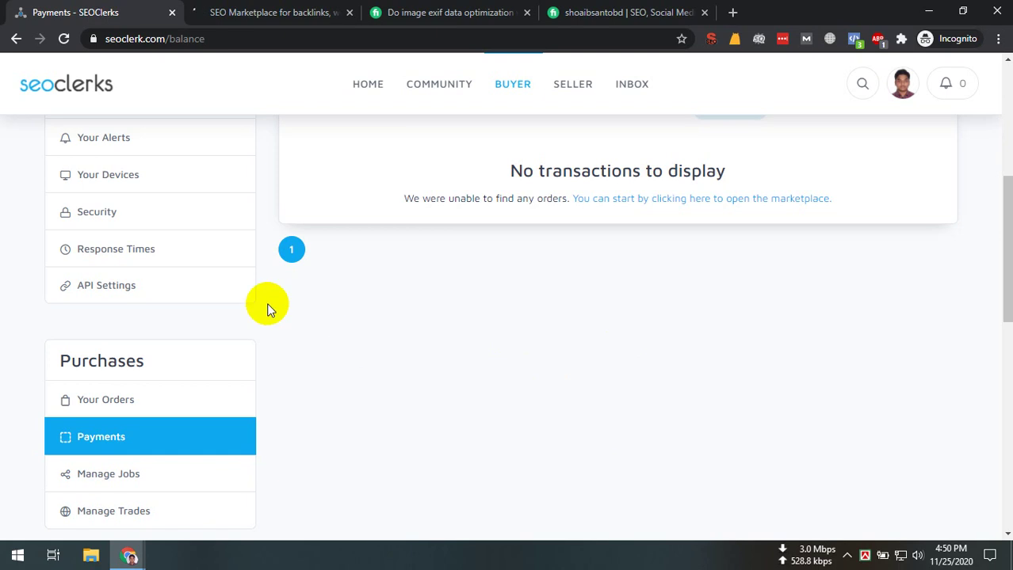
{"action": "scroll", "coordinate": [115, 396], "scroll_direction": "down", "scroll_amount": 2}
{"action": "scroll", "coordinate": [150, 384], "scroll_direction": "down", "scroll_amount": 3}
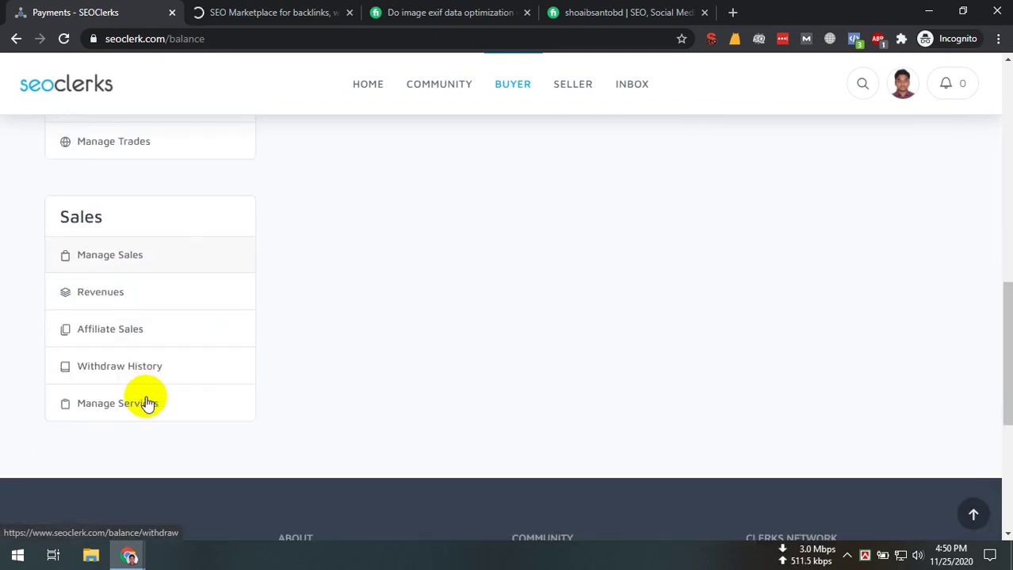
{"action": "left_click", "coordinate": [143, 410]}
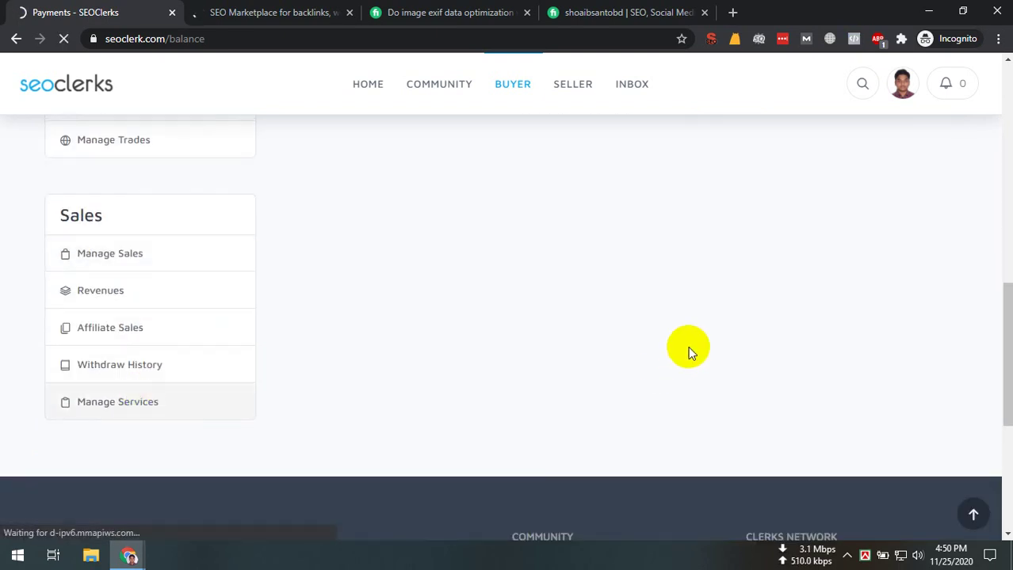
{"action": "scroll", "coordinate": [167, 372], "scroll_direction": "down", "scroll_amount": 5}
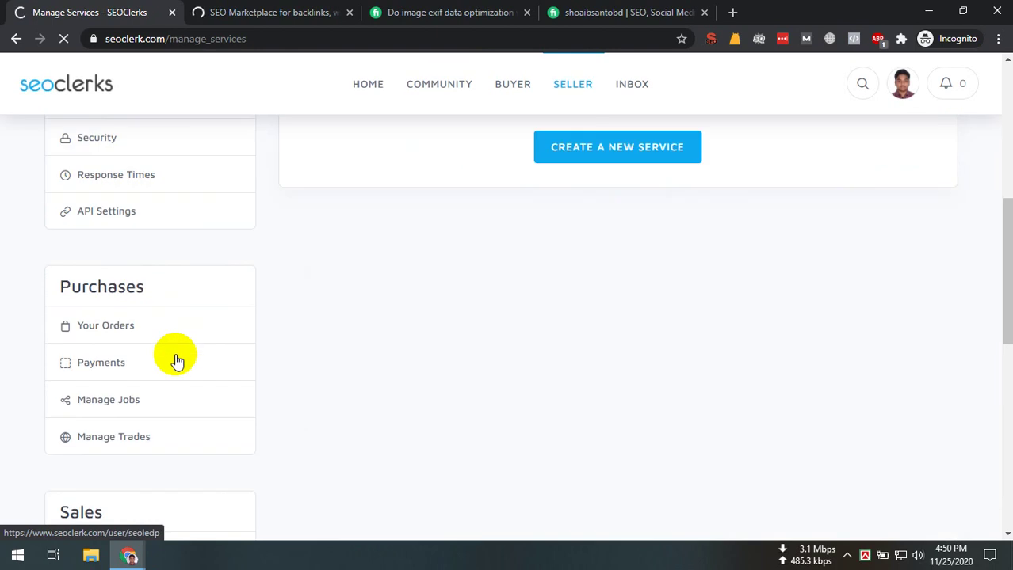
{"action": "scroll", "coordinate": [126, 428], "scroll_direction": "down", "scroll_amount": 3}
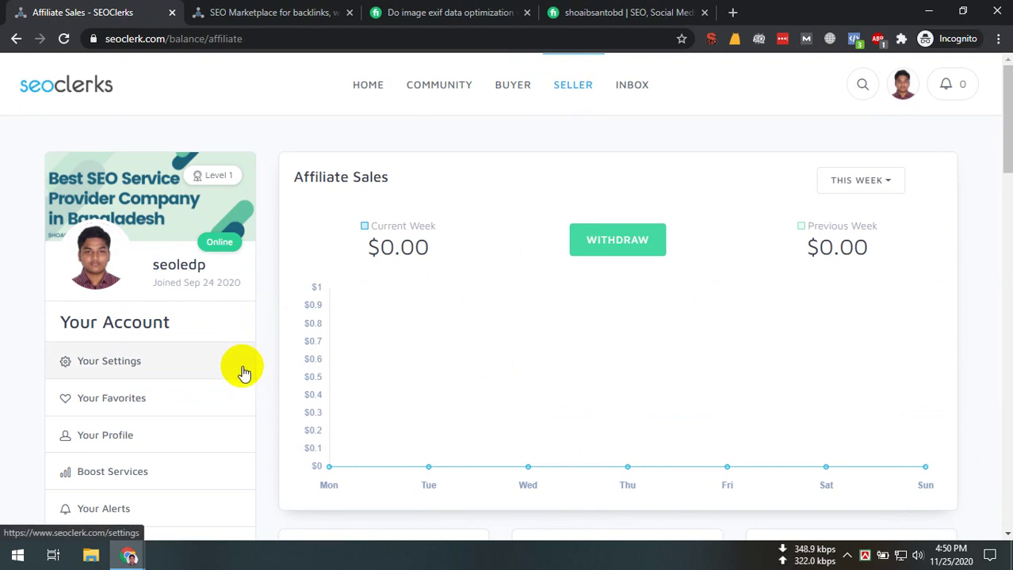
Scroll through the affiliate stats down to the affiliate link and back
{"action": "scroll", "coordinate": [358, 340], "scroll_direction": "down", "scroll_amount": 3}
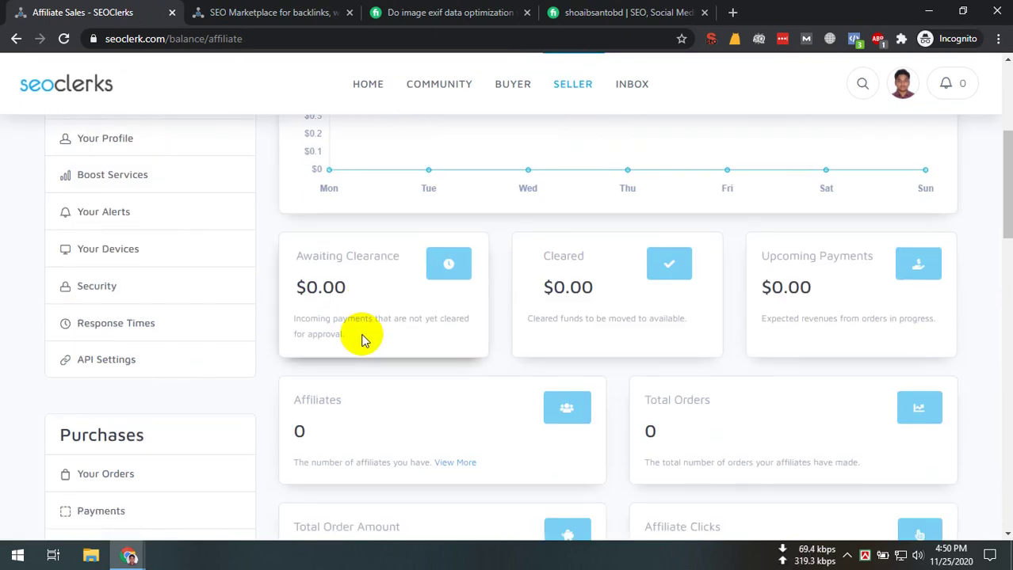
{"action": "scroll", "coordinate": [502, 354], "scroll_direction": "down", "scroll_amount": 2}
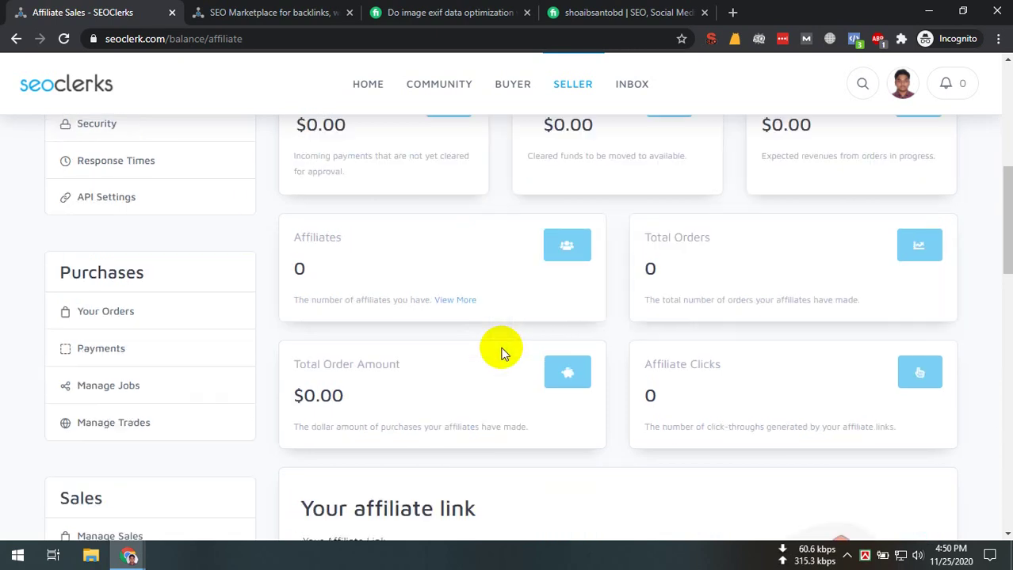
{"action": "scroll", "coordinate": [485, 346], "scroll_direction": "down", "scroll_amount": 3}
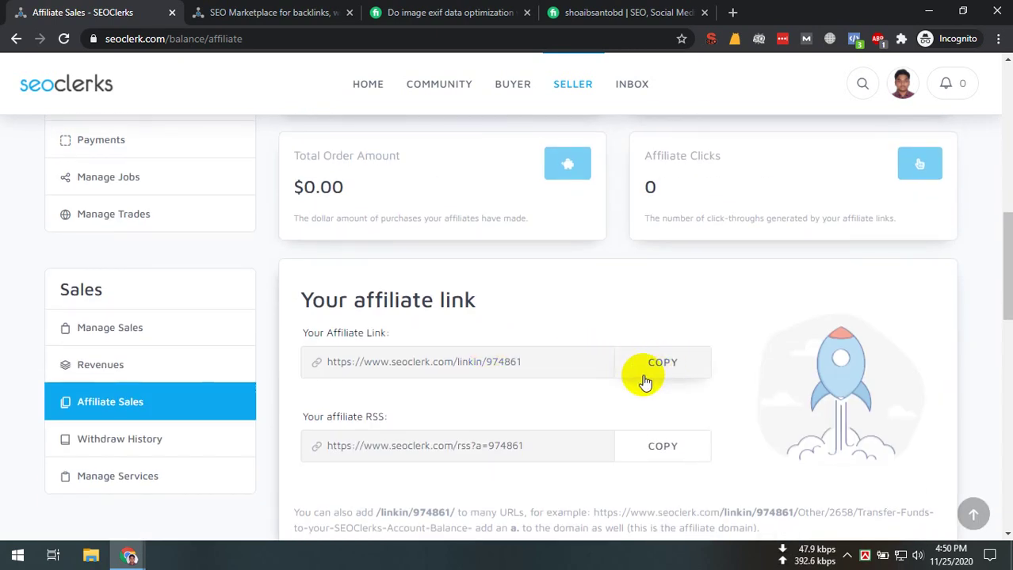
{"action": "scroll", "coordinate": [554, 388], "scroll_direction": "down", "scroll_amount": 4}
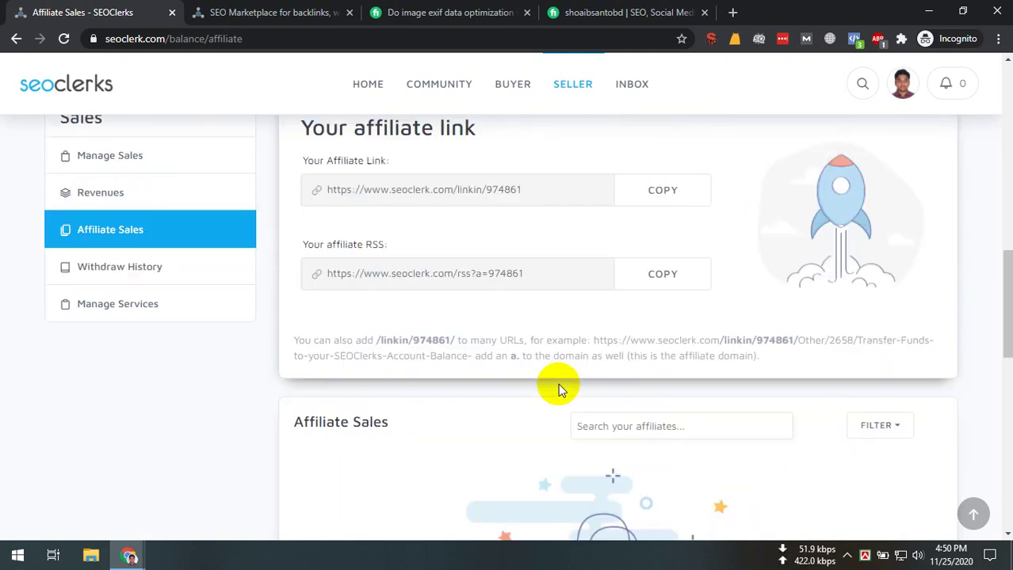
{"action": "scroll", "coordinate": [466, 362], "scroll_direction": "down", "scroll_amount": 6}
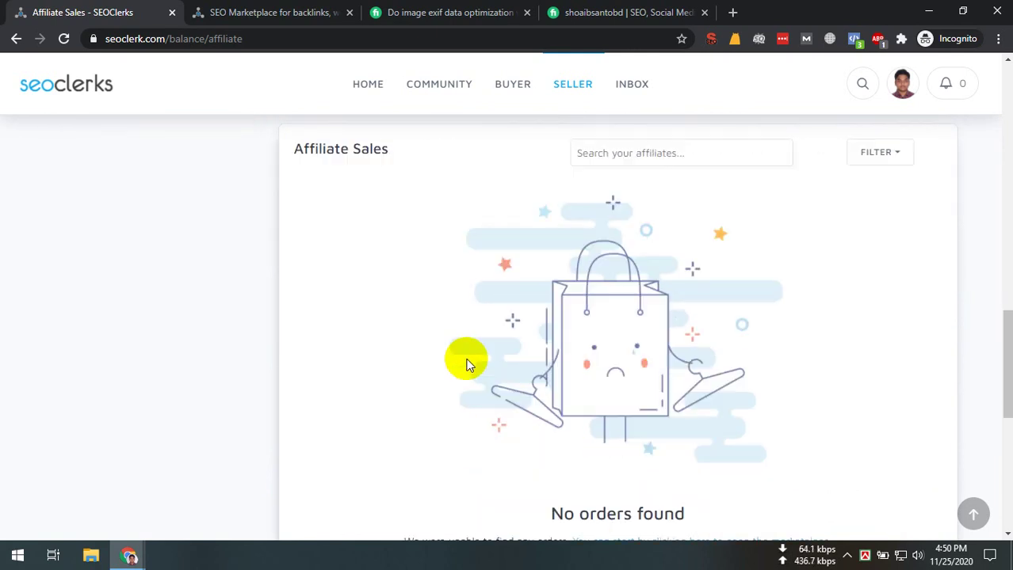
{"action": "scroll", "coordinate": [460, 364], "scroll_direction": "up", "scroll_amount": 3}
{"action": "scroll", "coordinate": [443, 365], "scroll_direction": "up", "scroll_amount": 7}
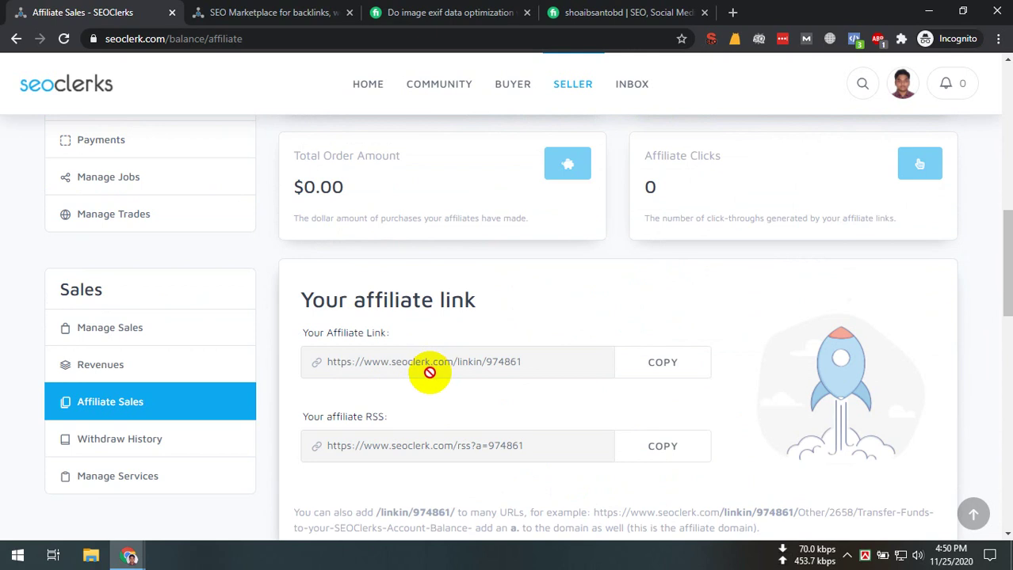
{"action": "scroll", "coordinate": [429, 373], "scroll_direction": "up", "scroll_amount": 9}
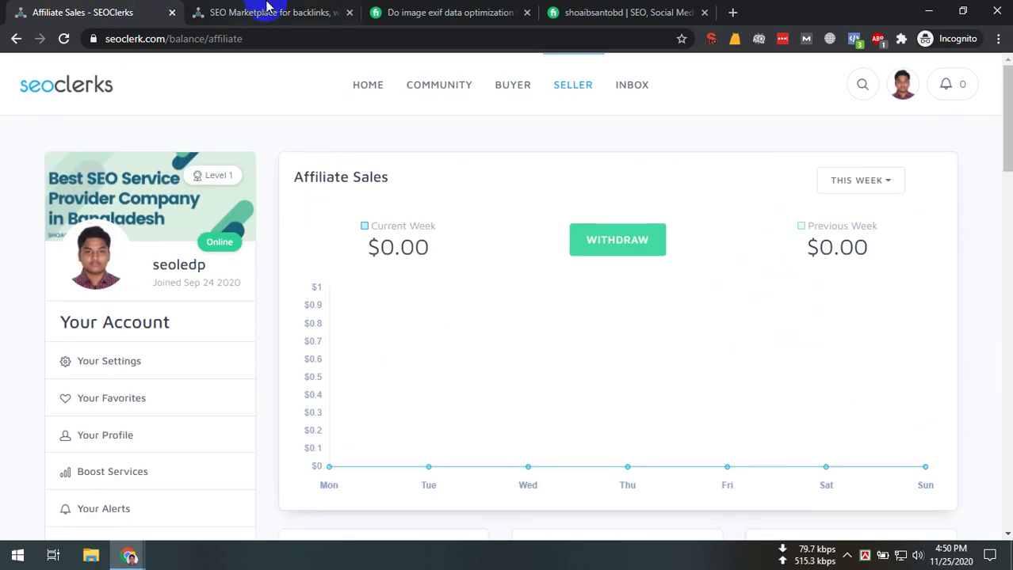
Glance at the marketplace and Fiverr gig tabs before returning to Affiliate Sales
{"action": "left_click", "coordinate": [267, 7]}
{"action": "left_click", "coordinate": [381, 12]}
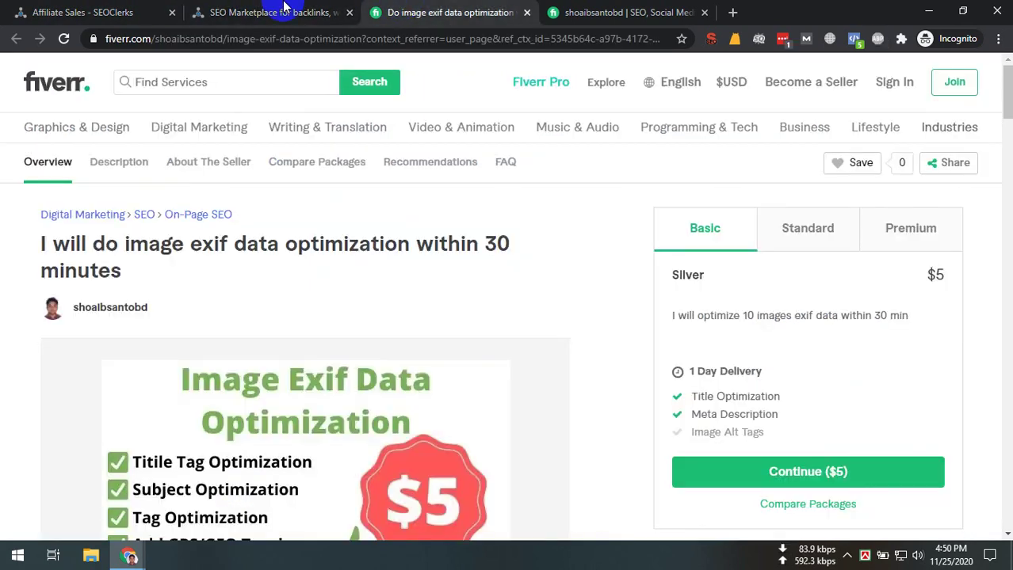
{"action": "left_click", "coordinate": [283, 6]}
{"action": "left_click", "coordinate": [79, 12]}
{"action": "right_click", "coordinate": [80, 12]}
Close the tabs right of Affiliate Sales, then stop presenting in Google Meet
{"action": "left_click", "coordinate": [210, 187]}
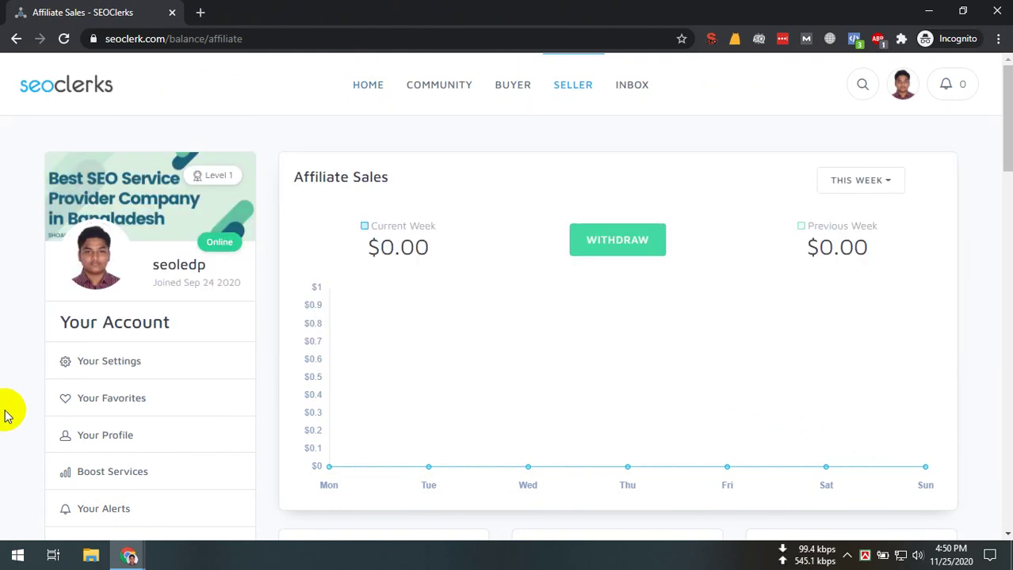
{"action": "left_click", "coordinate": [355, 274]}
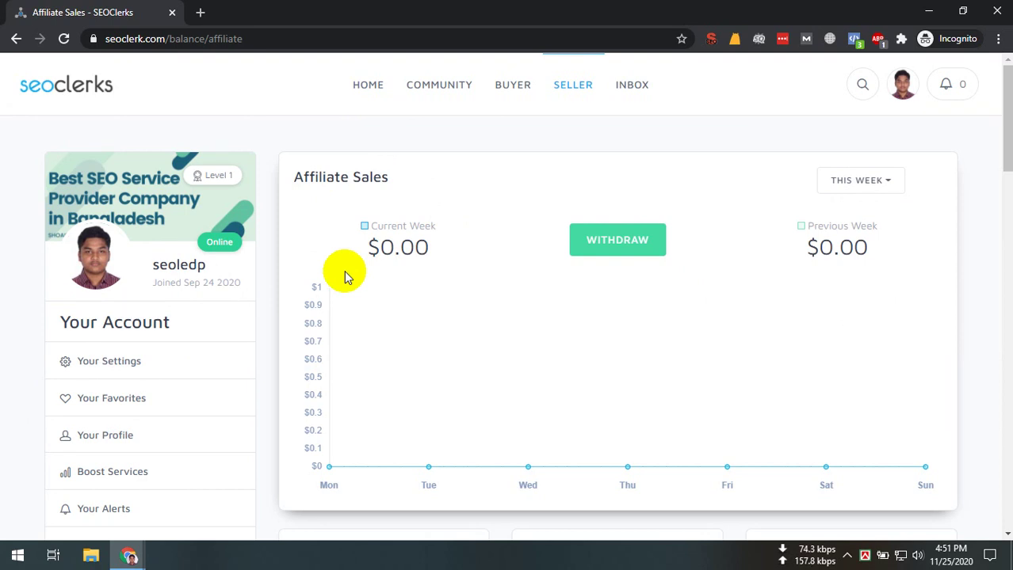
{"action": "left_click", "coordinate": [433, 6]}
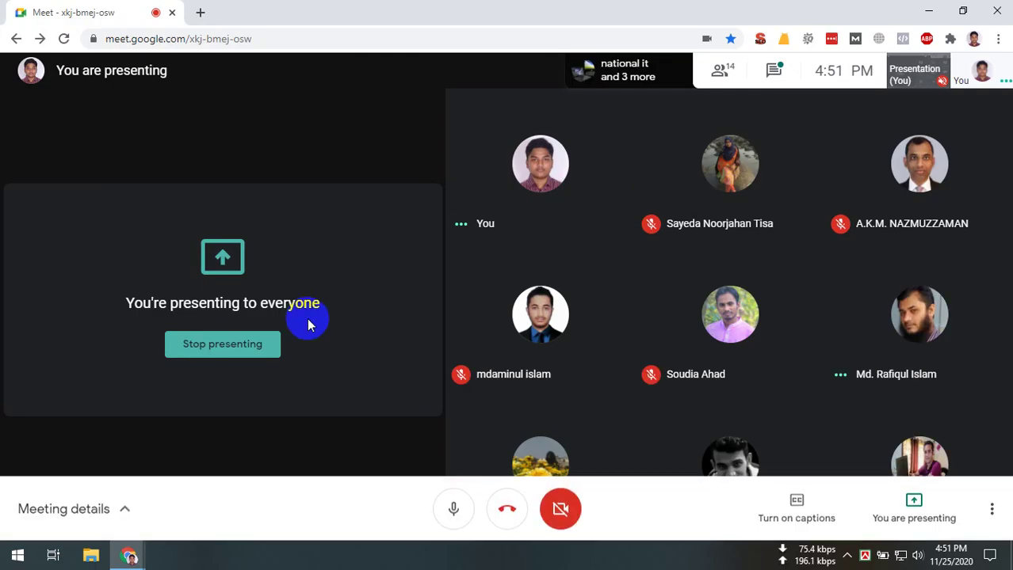
{"action": "left_click", "coordinate": [264, 349]}
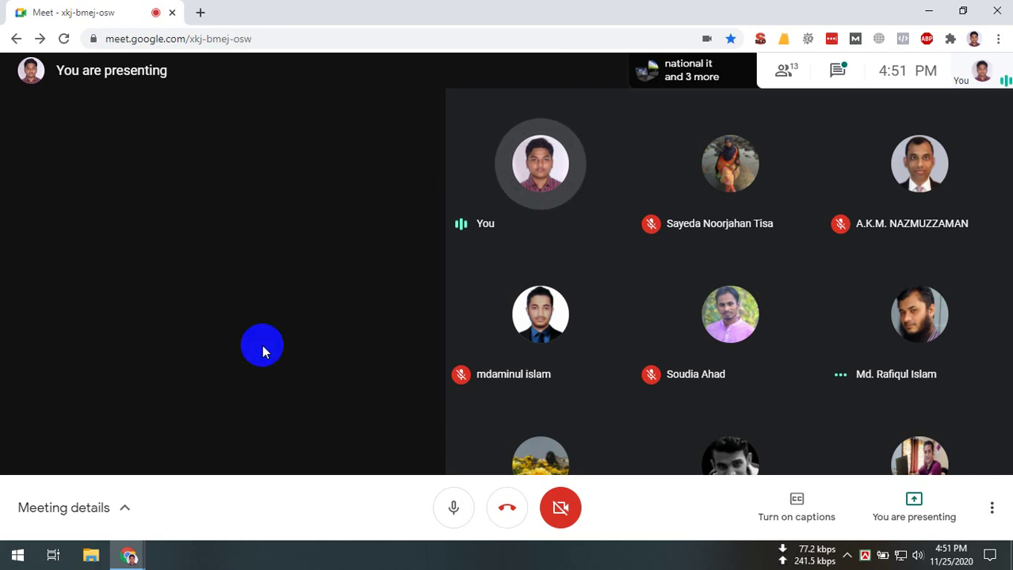